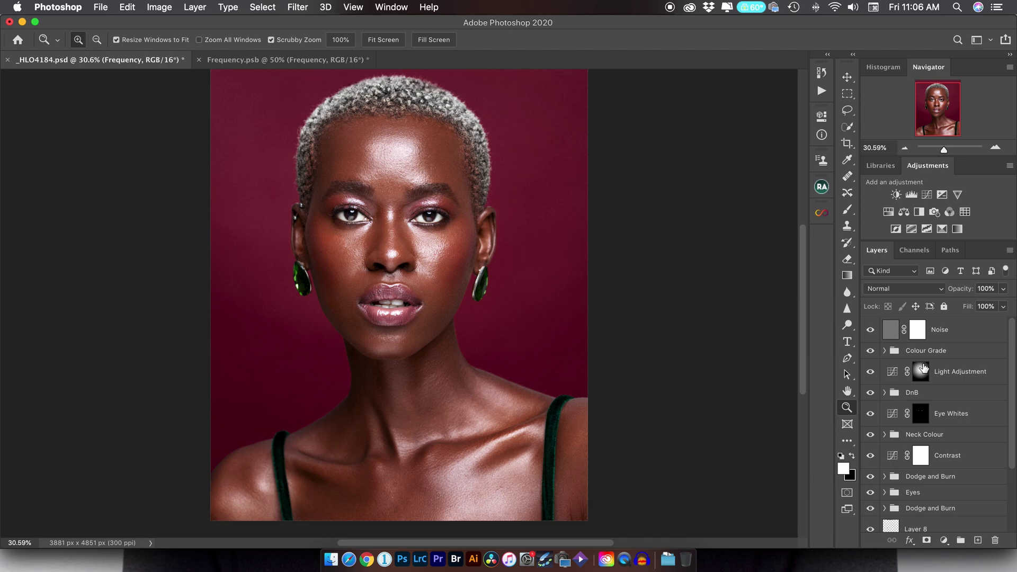
- Solo Layer 2 to view the unretouched photo
scroll(923, 367, "down", 2)
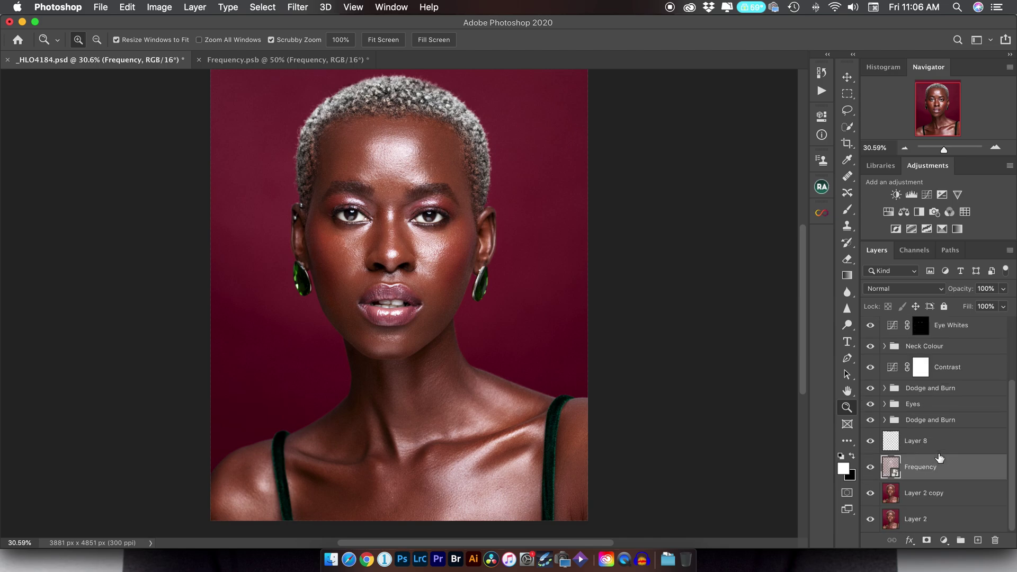
scroll(906, 352, "up", 2)
scroll(879, 335, "down", 4)
left_click(870, 519, "alt")
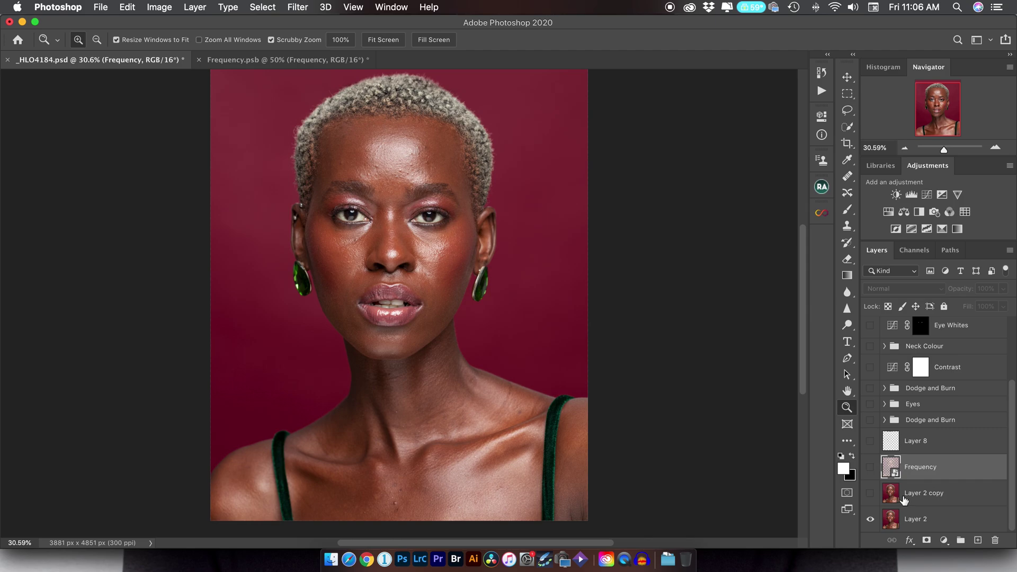
- Turn Layer 2 copy and Frequency back on, toggling each to compare the retouch
left_click(870, 493)
left_click(870, 493)
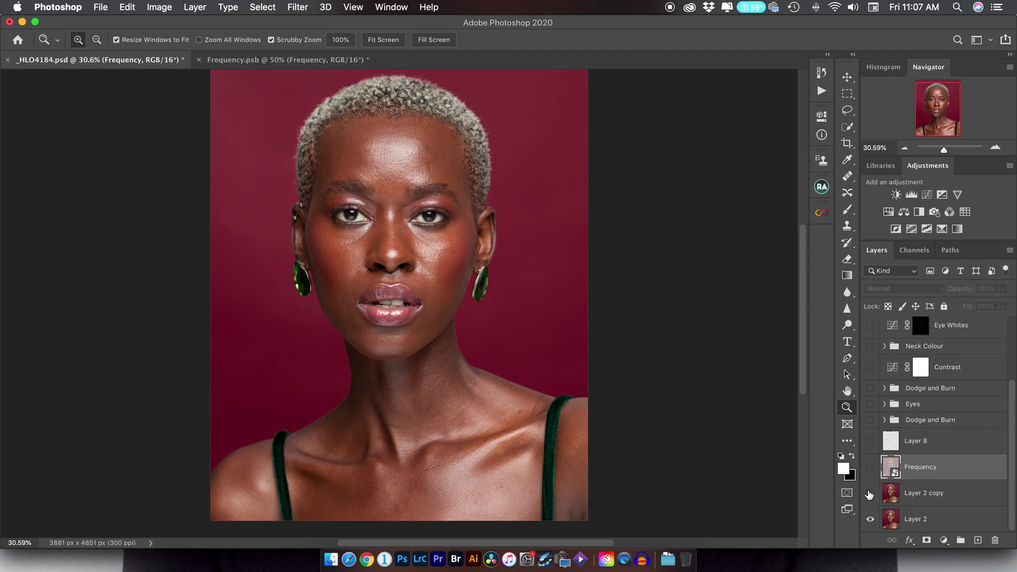
left_click(870, 493)
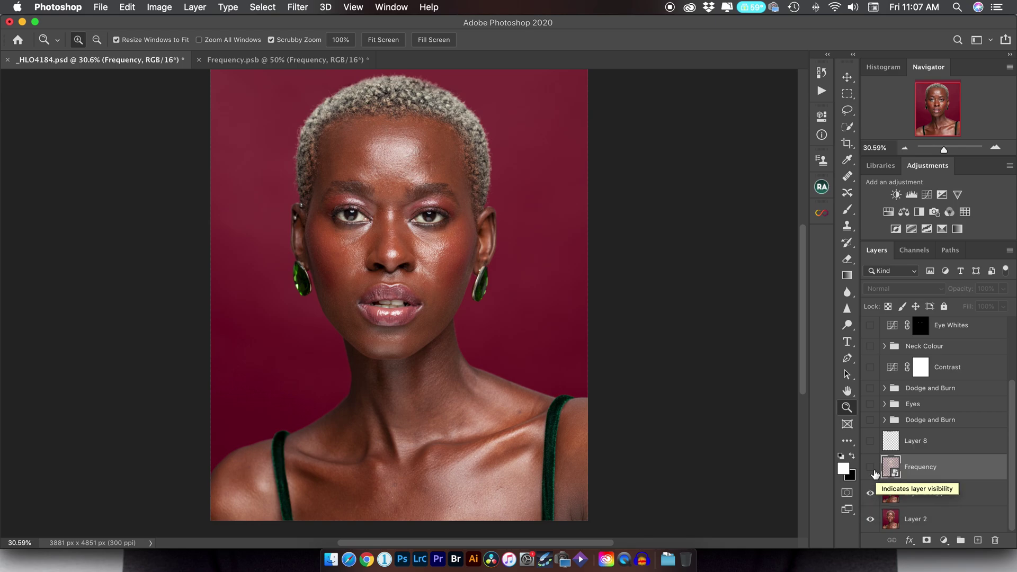
left_click(870, 467)
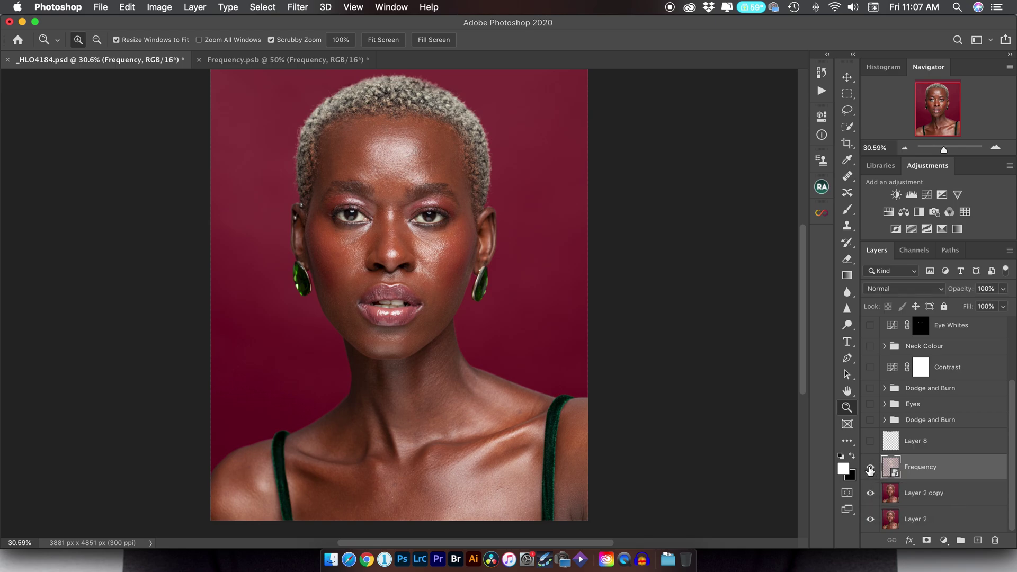
left_click(870, 468)
left_click(870, 469)
- Open Frequency.psb and raise its Frequency group opacity to 100%
left_click(295, 62)
left_click_drag(517, 318, 427, 280)
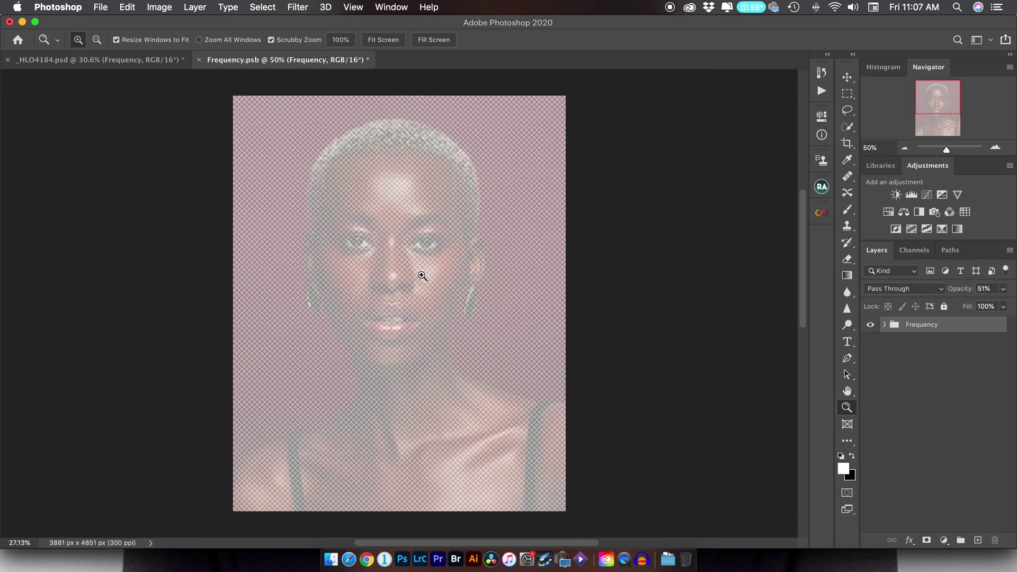
key("ctrl+Tab")
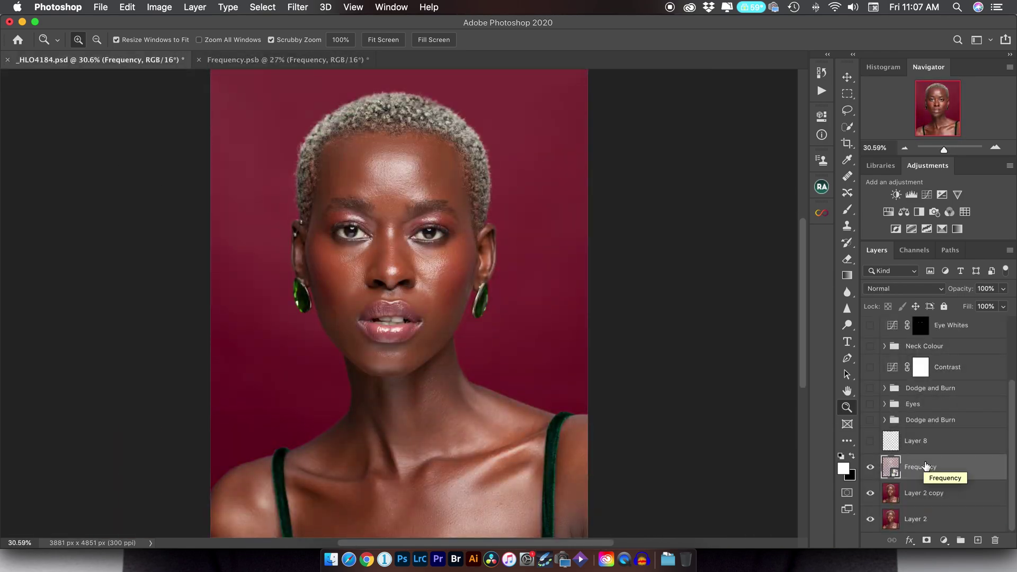
left_click(266, 62)
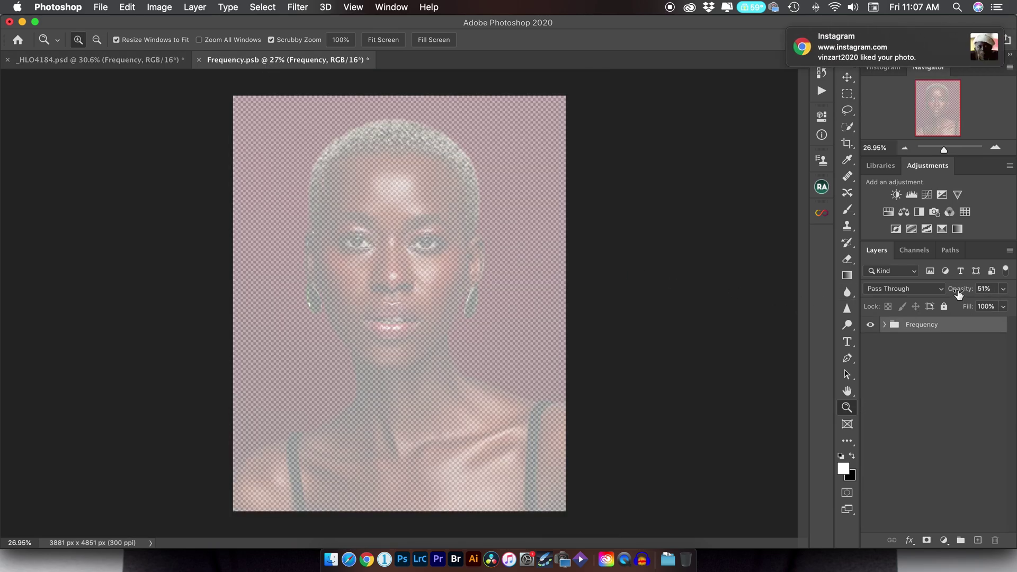
left_click_drag(958, 295, 1001, 290)
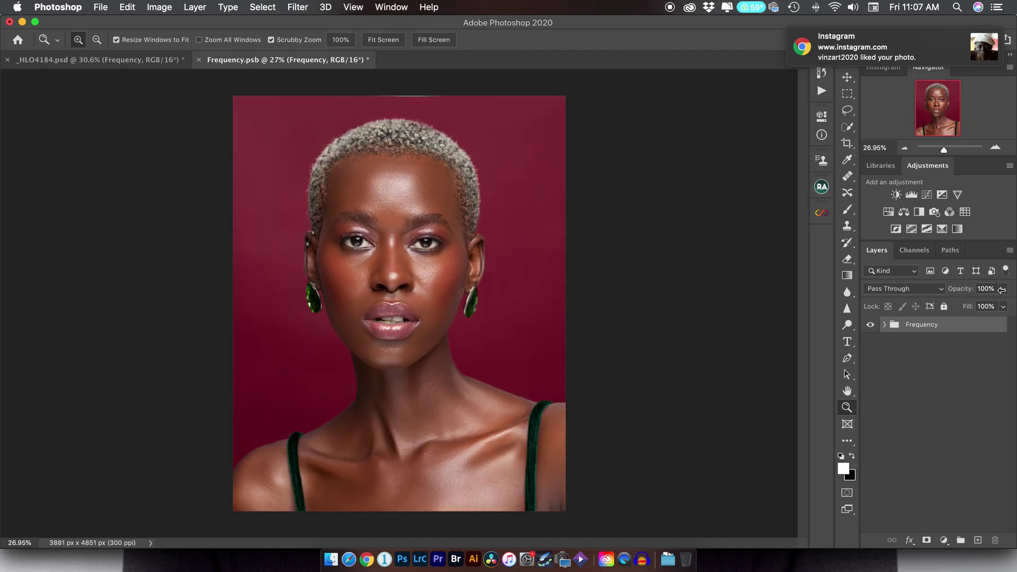
- Expand the Frequency group and toggle Low copy to compare the skin smoothing
left_click(884, 324)
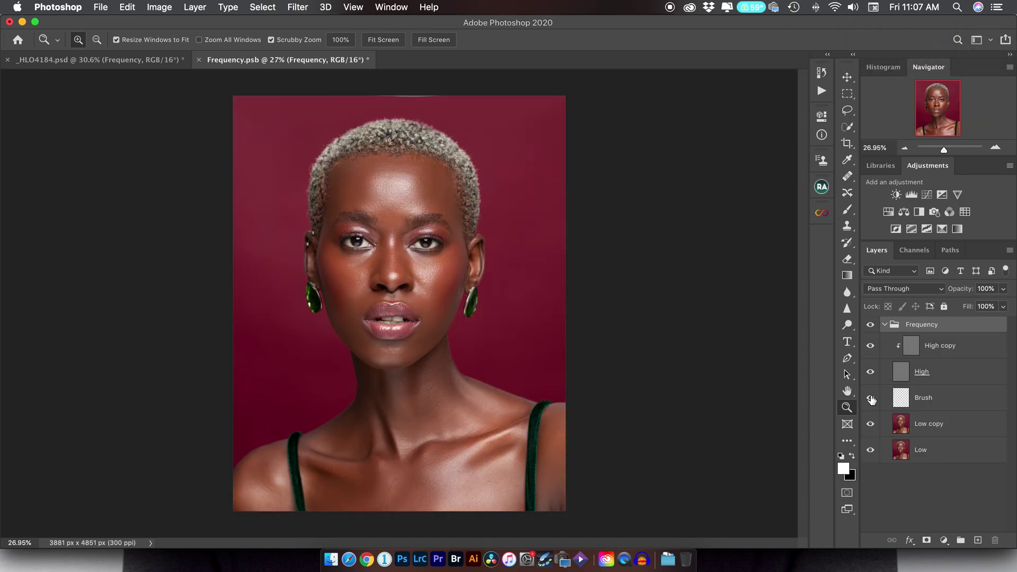
left_click(871, 424)
left_click(870, 424)
left_click_drag(385, 245, 448, 239)
scroll(448, 273, "down", 5)
left_click(871, 425)
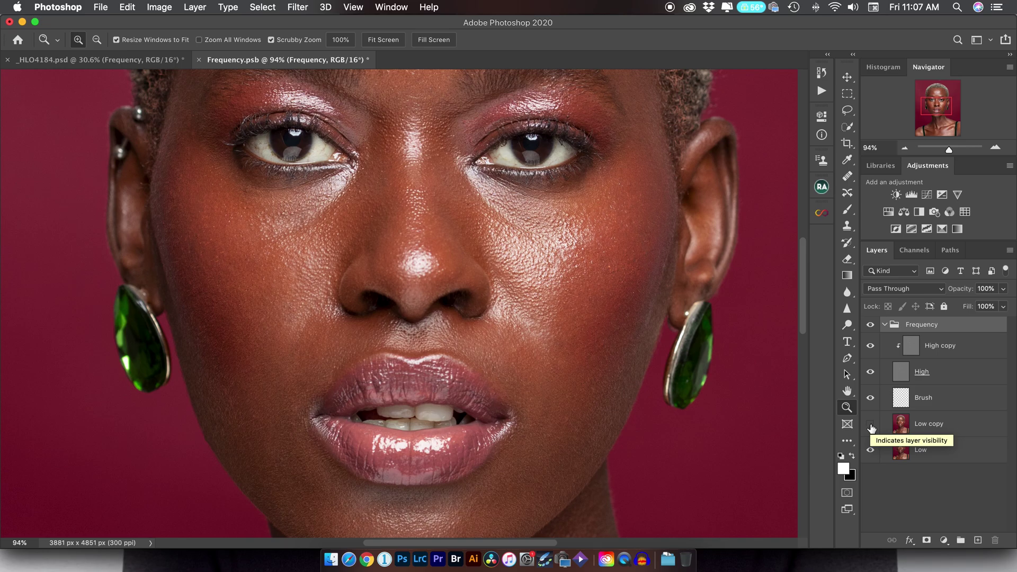
left_click(870, 425)
left_click_drag(642, 220, 622, 225)
scroll(647, 228, "up", 2)
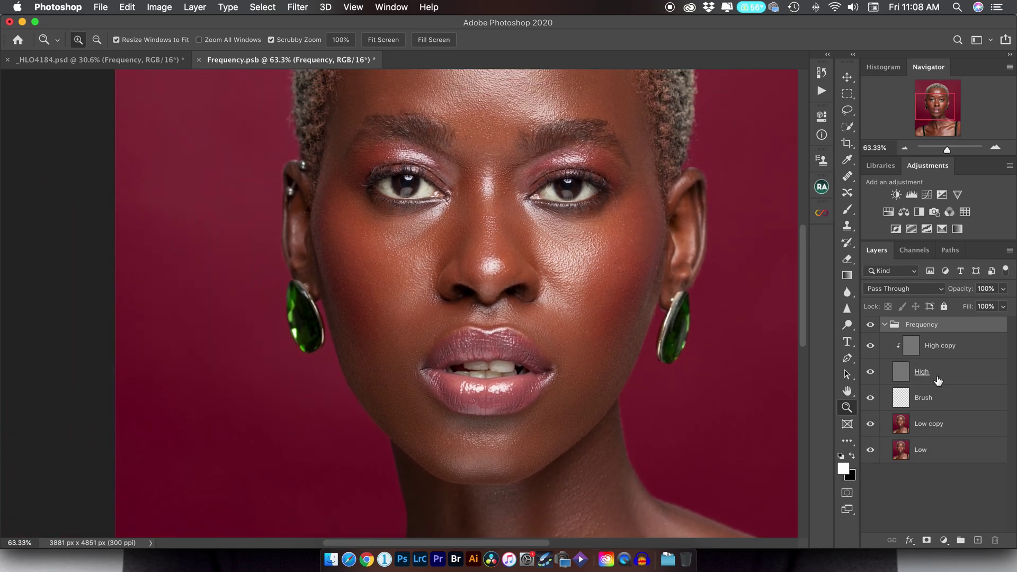
- Turn on High copy and toggle it to compare the cheek and nose skin texture
left_click(869, 345)
left_click_drag(585, 269, 694, 264)
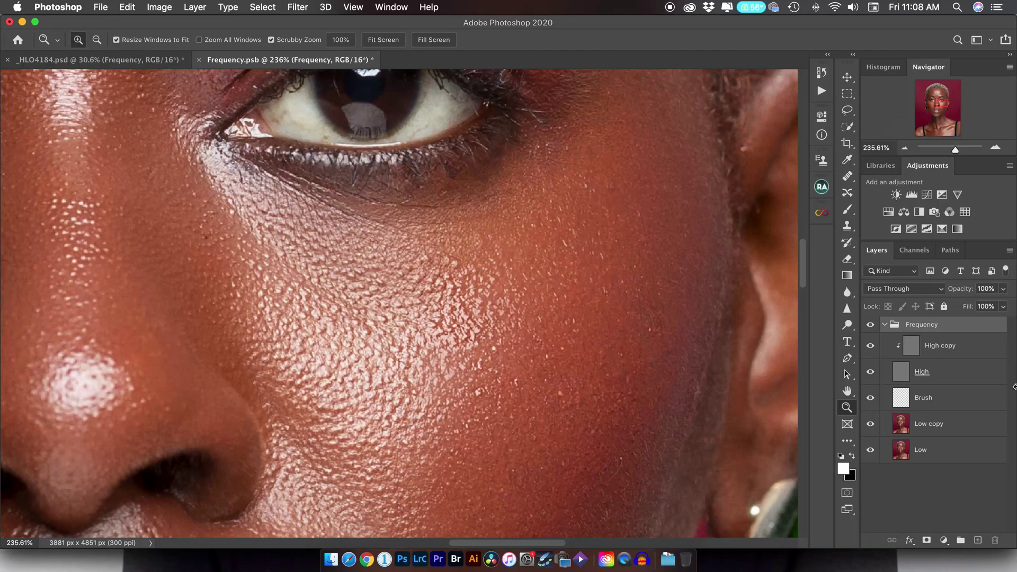
left_click(870, 346)
left_click_drag(540, 277, 434, 278)
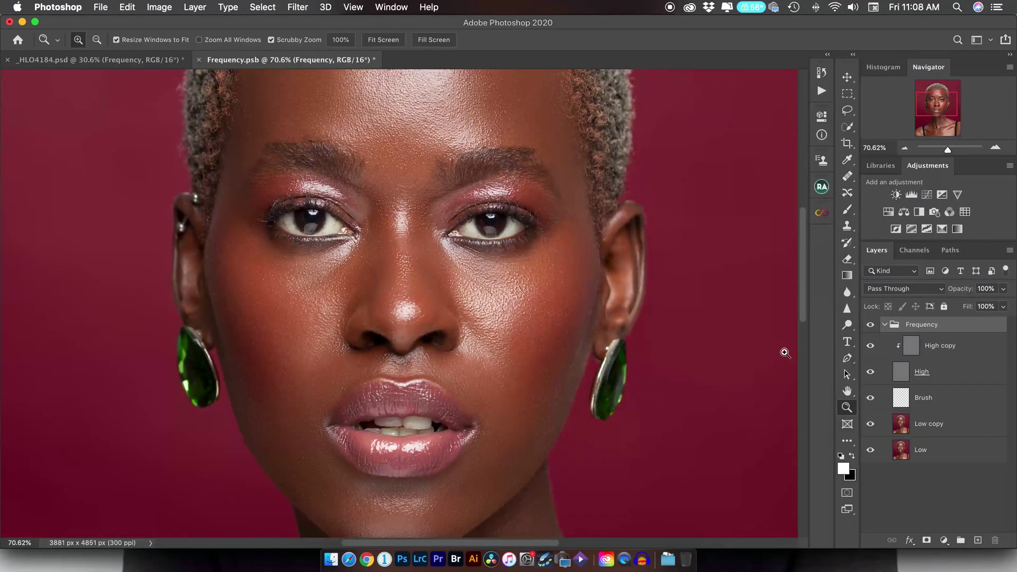
left_click(872, 348)
left_click_drag(301, 297, 379, 293)
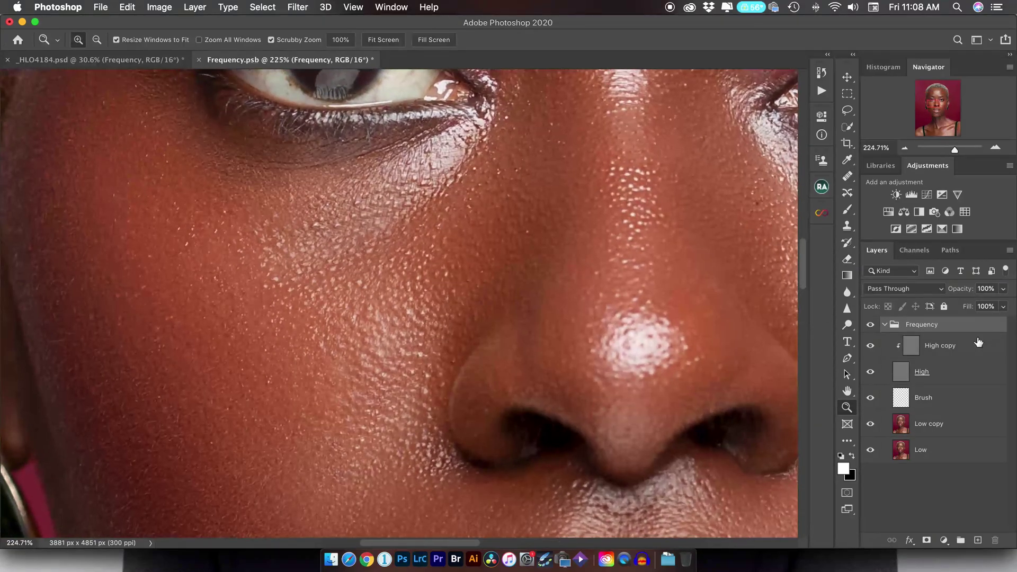
left_click(871, 348)
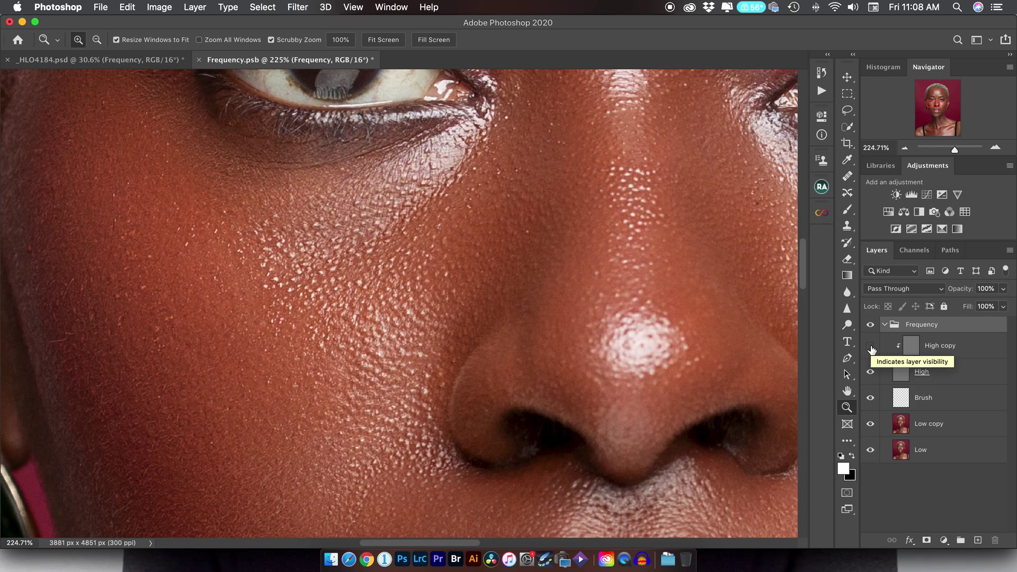
left_click(871, 348)
left_click_drag(563, 227, 494, 230)
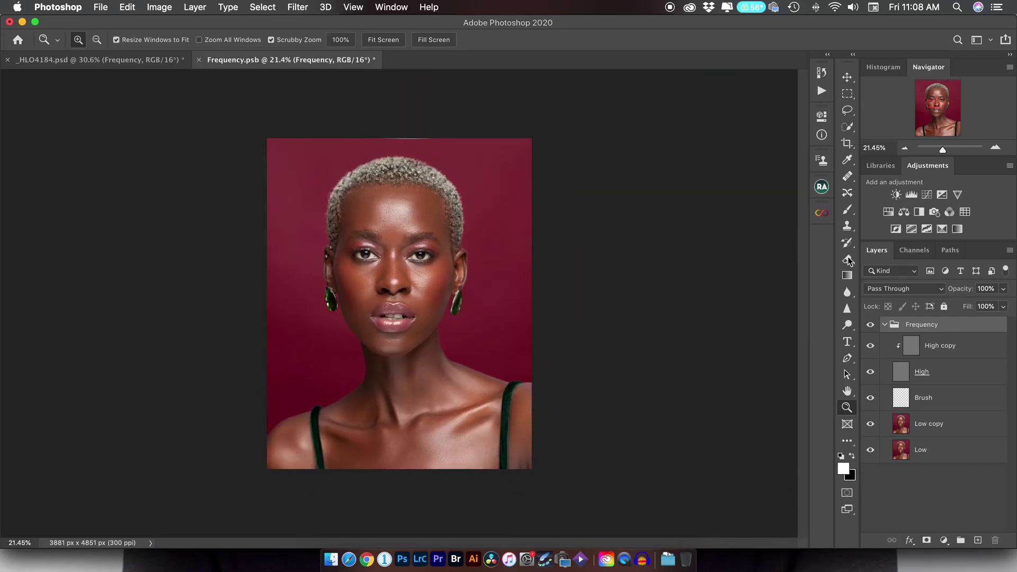
- Collapse the group, set its opacity to 52%, and return to _HLO4184.psd
left_click(885, 325)
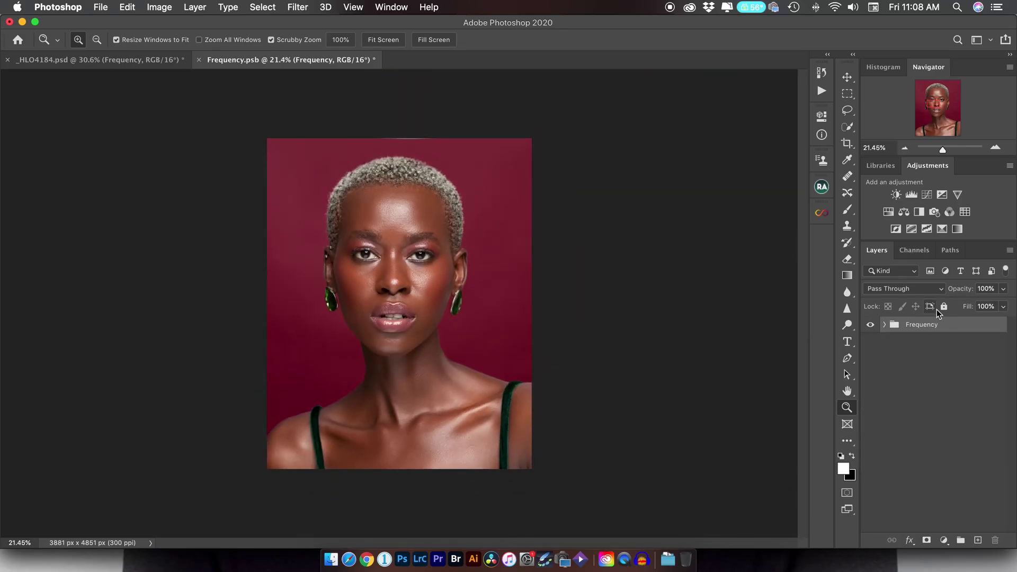
left_click(986, 289)
type("52")
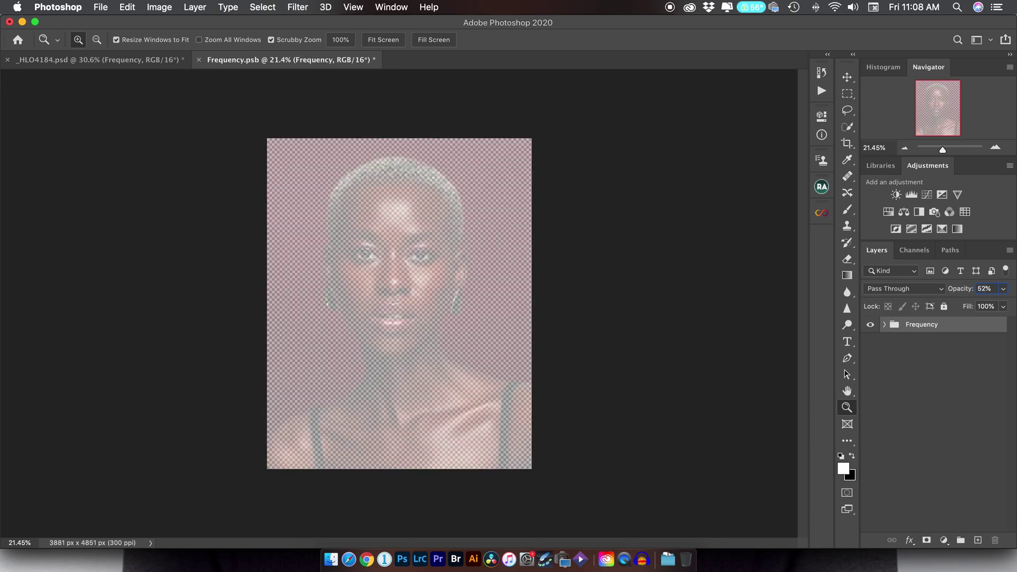
left_click(136, 60)
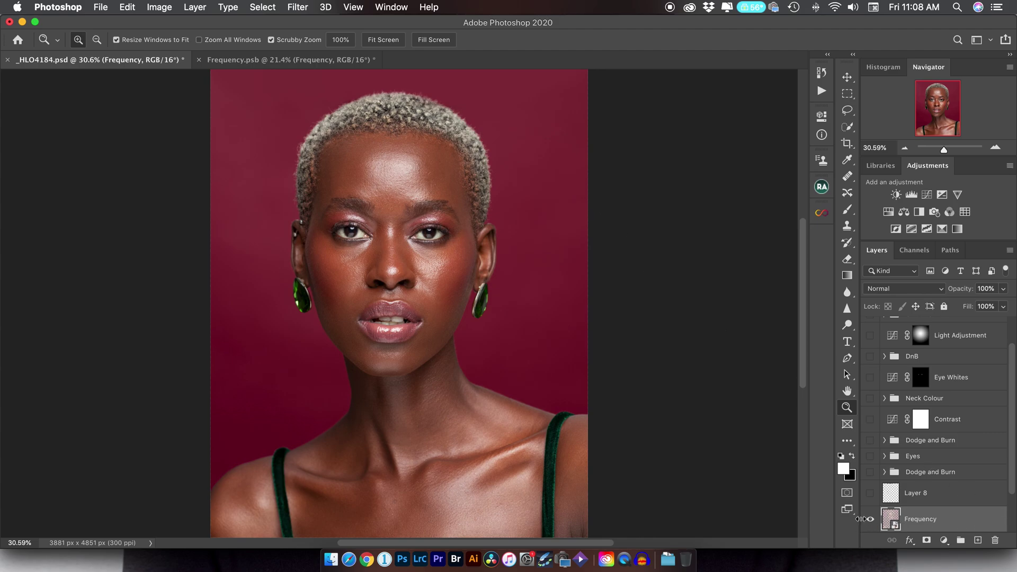
- Recheck the Frequency layer, then turn on Layer 8 and toggle it to compare
left_click(871, 520)
left_click(871, 520)
left_click_drag(484, 313, 474, 312)
left_click(870, 493)
left_click(871, 495)
left_click(871, 494)
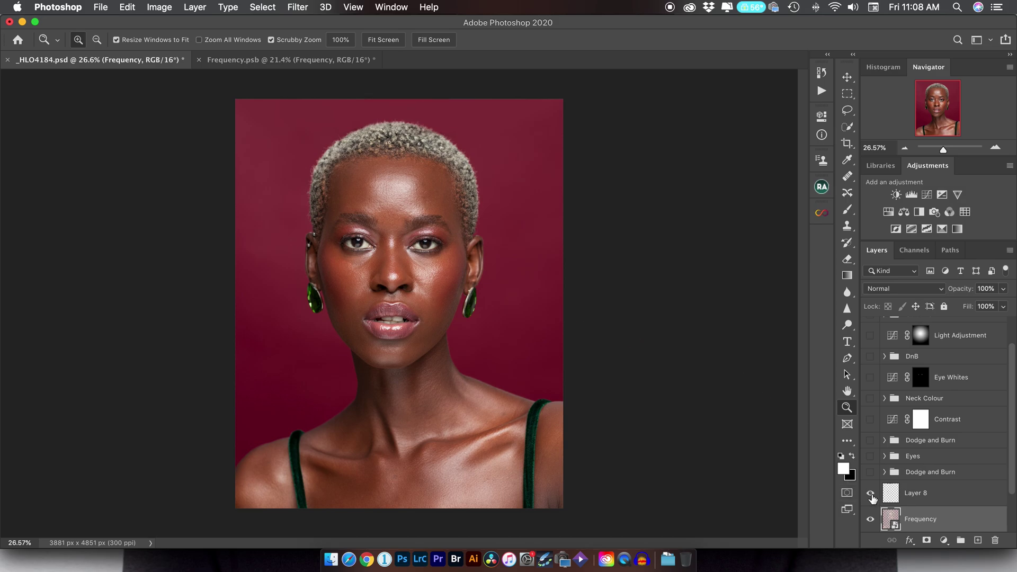
left_click(871, 494)
left_click(871, 494)
- Inspect the top of the hair with Layer 8 toggled on and off, leaving it visible
left_click_drag(410, 75, 484, 81)
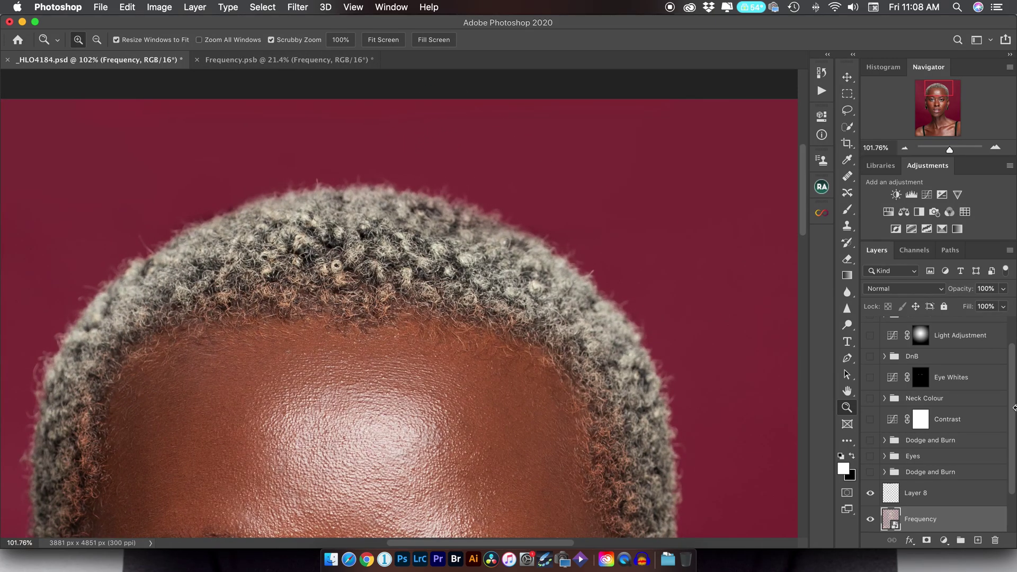
left_click(871, 494)
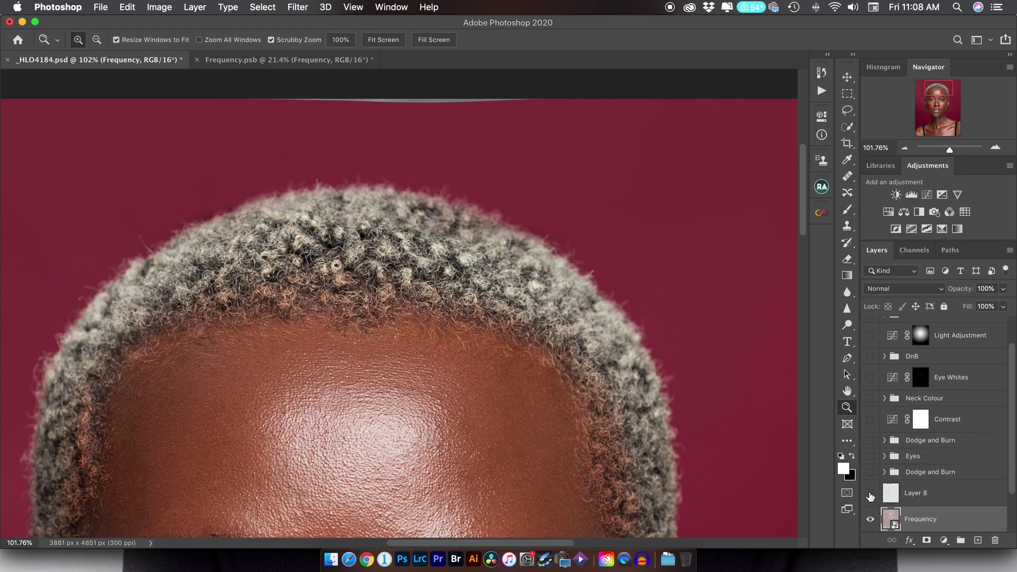
left_click(871, 494)
left_click(871, 494)
left_click(870, 494)
left_click_drag(633, 256, 552, 261)
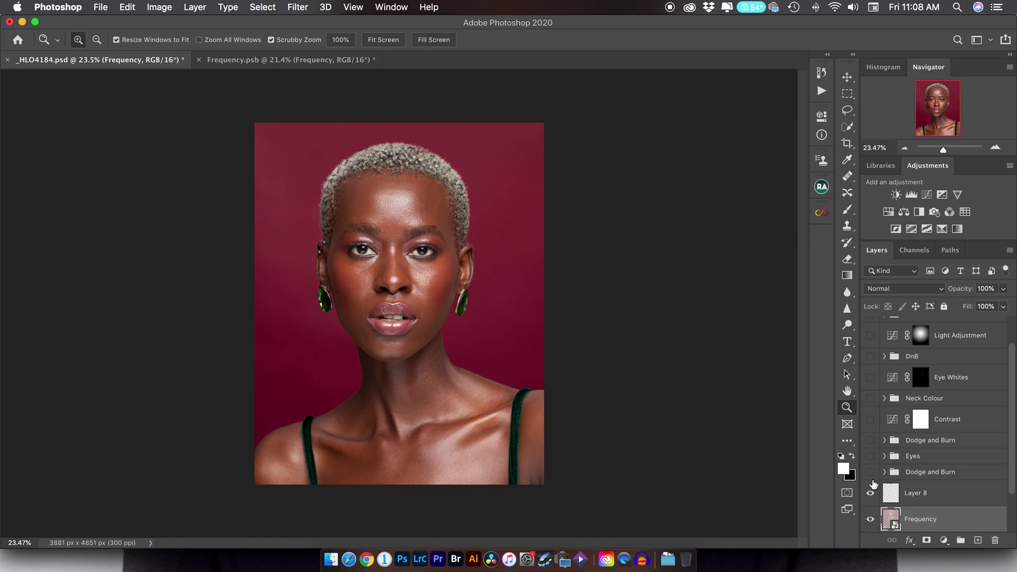
- Turn on the lower Dodge and Burn group, comparing the hairline, eyes and neck
left_click(870, 472)
left_click_drag(372, 164, 451, 163)
left_click(871, 472)
left_click(870, 472)
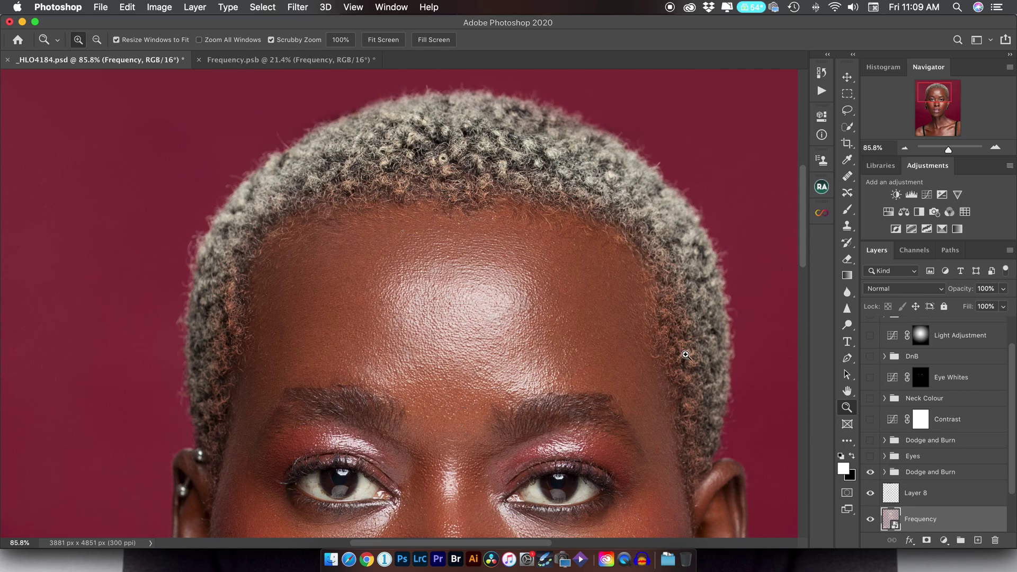
scroll(639, 344, "down", 12)
left_click(870, 473)
left_click(870, 472)
left_click(869, 473)
left_click_drag(605, 184, 539, 185)
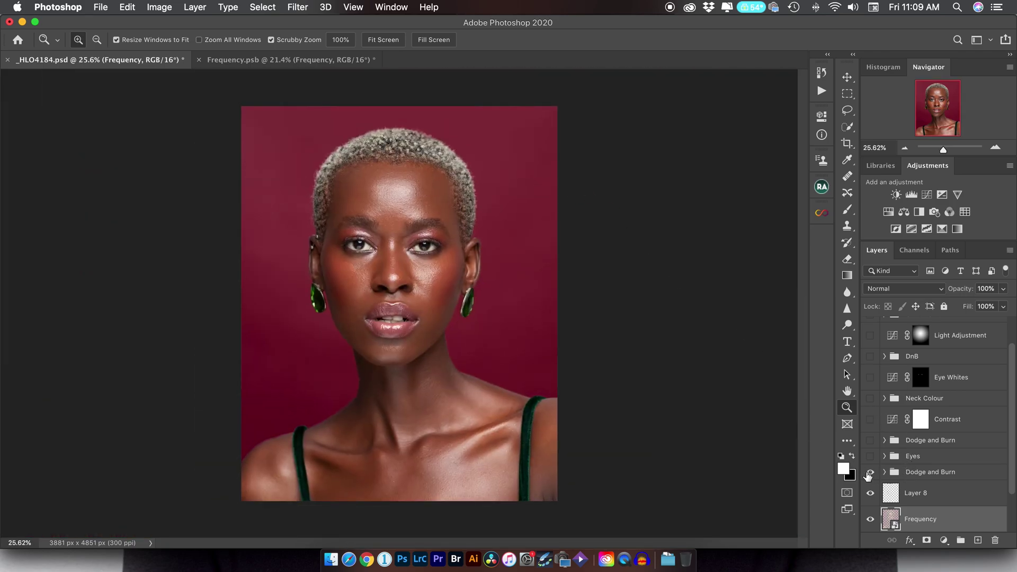
left_click(870, 473)
- Turn on the Eyes group, toggling it while zoomed on the right eye to compare
left_click(870, 472)
left_click(871, 456)
left_click_drag(433, 223, 534, 222)
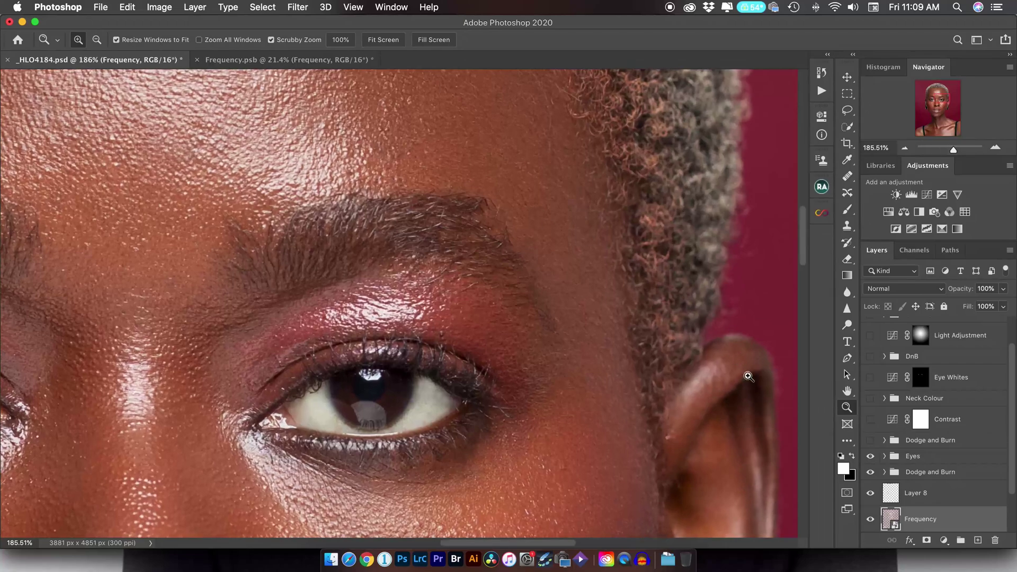
left_click(870, 457)
left_click(870, 457)
left_click(870, 456)
left_click(870, 457)
left_click_drag(656, 337, 545, 329)
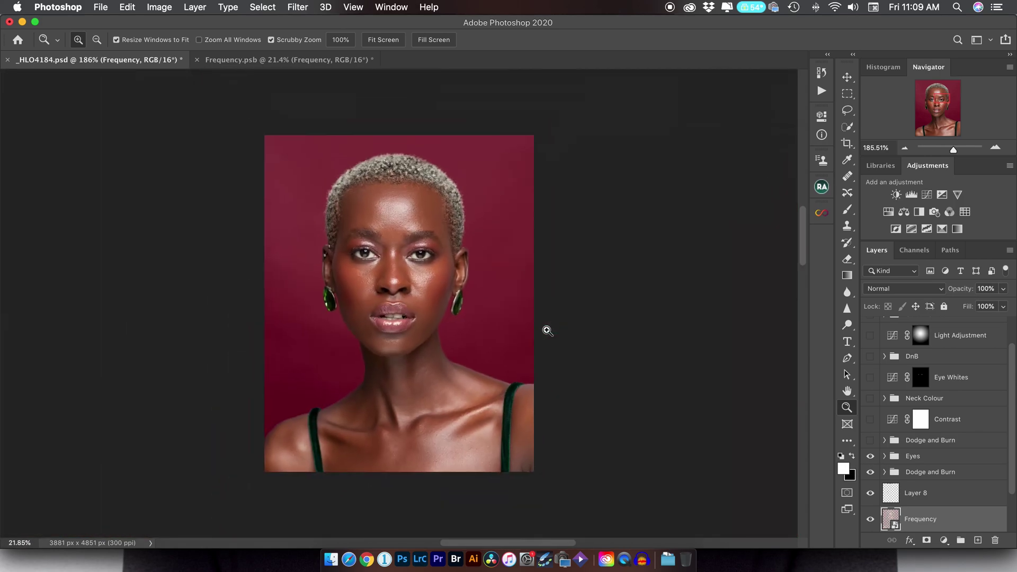
- Show the upper Dodge and Burn group and compare it near the forehead and eyebrow
left_click_drag(399, 279, 416, 276)
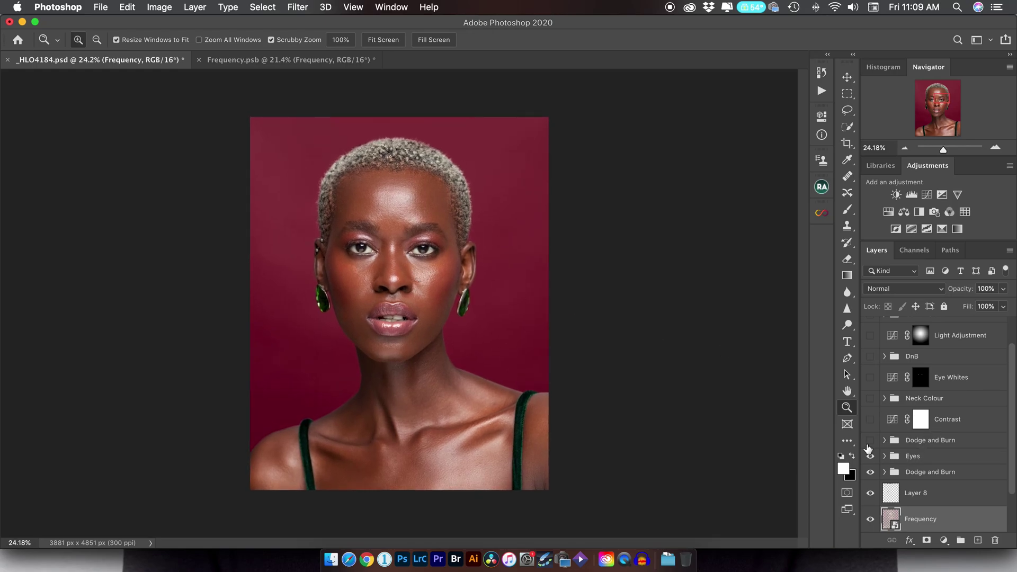
left_click(870, 442)
left_click_drag(401, 208, 480, 208)
scroll(527, 226, "right", 5)
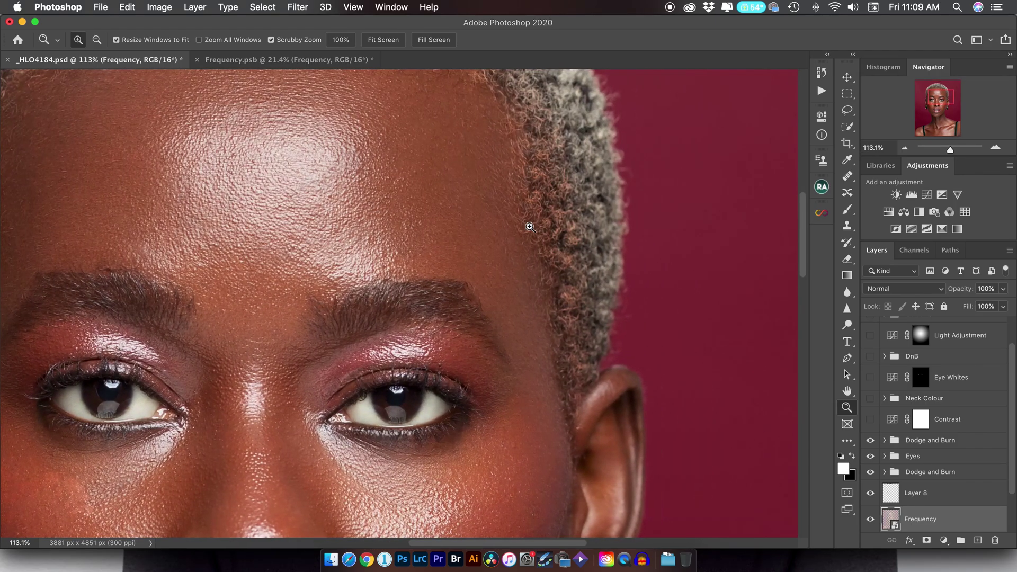
scroll(554, 284, "right", 3)
left_click_drag(480, 312, 483, 314)
scroll(483, 314, "down", 4)
scroll(483, 314, "right", 1)
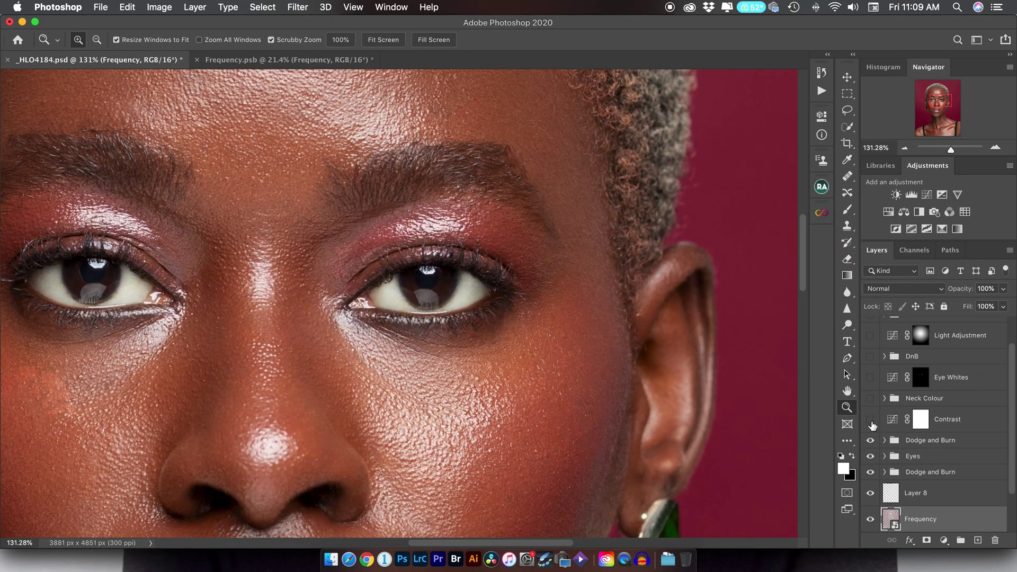
left_click(871, 442)
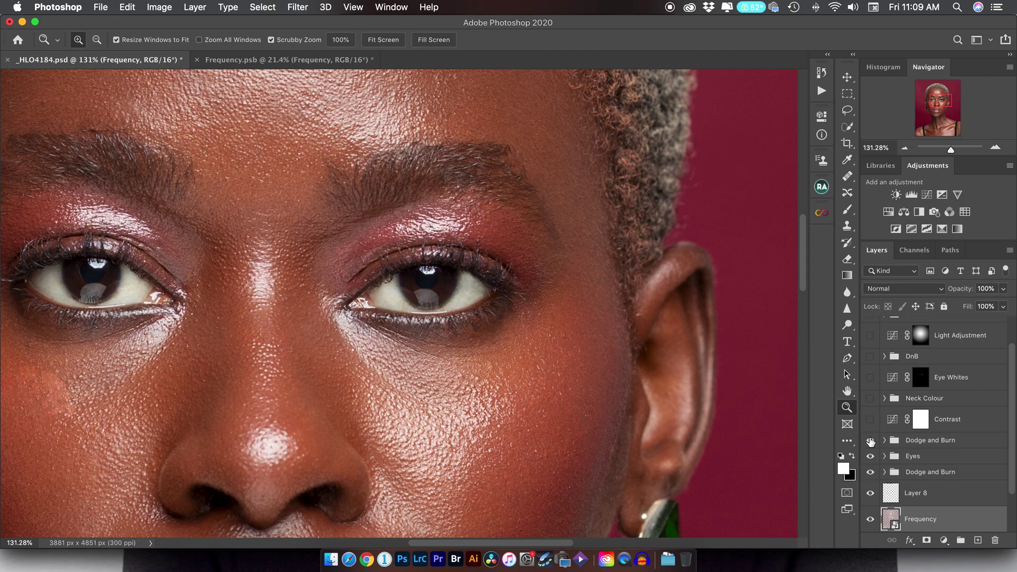
left_click(870, 441)
left_click(871, 442)
left_click(870, 442)
left_click(871, 442)
- Fit the portrait to the window, leave Dodge and Burn on, and show the Contrast curves layer
left_click_drag(594, 343, 522, 343)
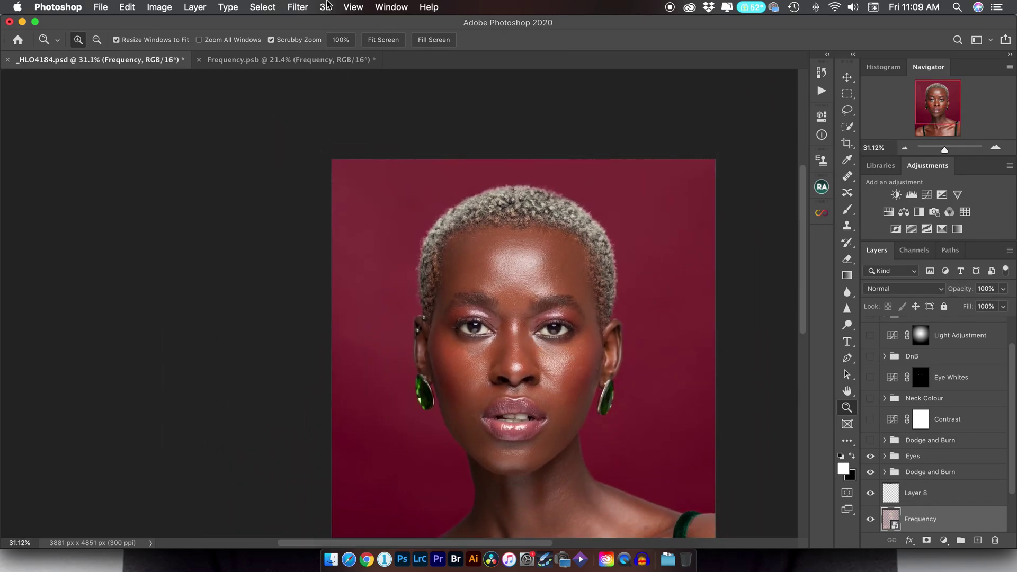
left_click(389, 40)
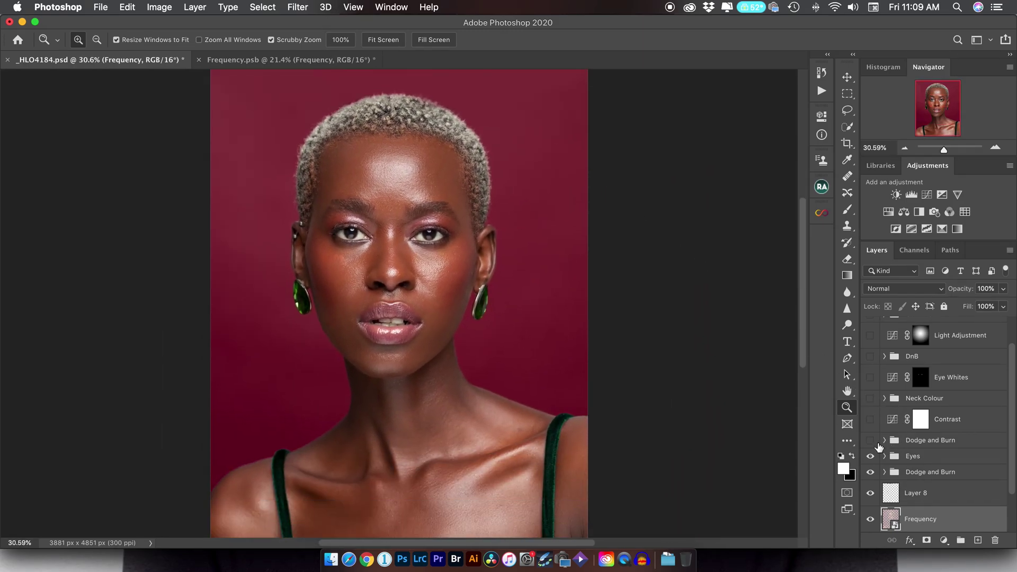
left_click(871, 441)
left_click(871, 442)
left_click(871, 442)
left_click(870, 441)
left_click(870, 442)
left_click(871, 441)
left_click(870, 441)
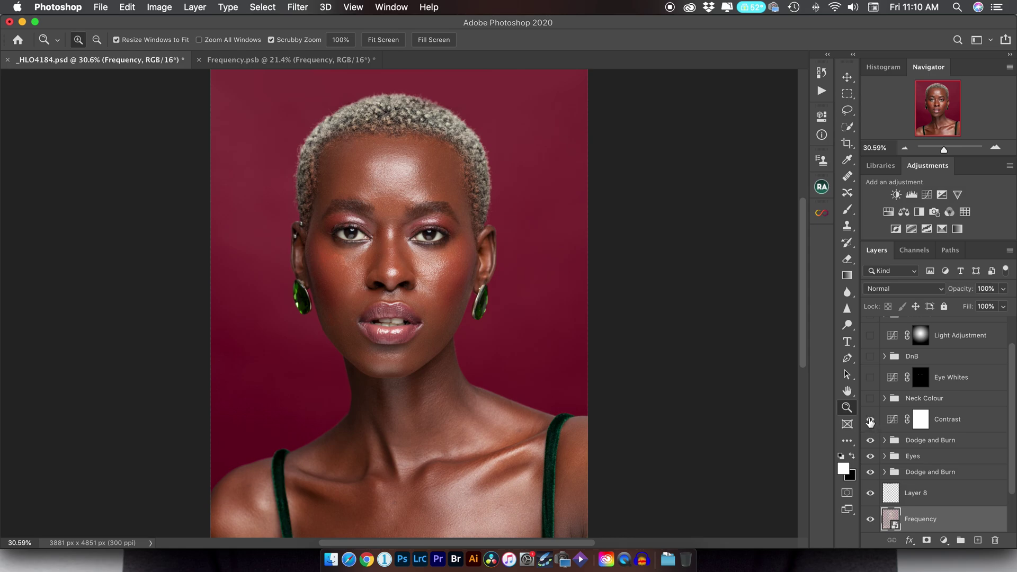
left_click(870, 420)
scroll(460, 250, "down", 2)
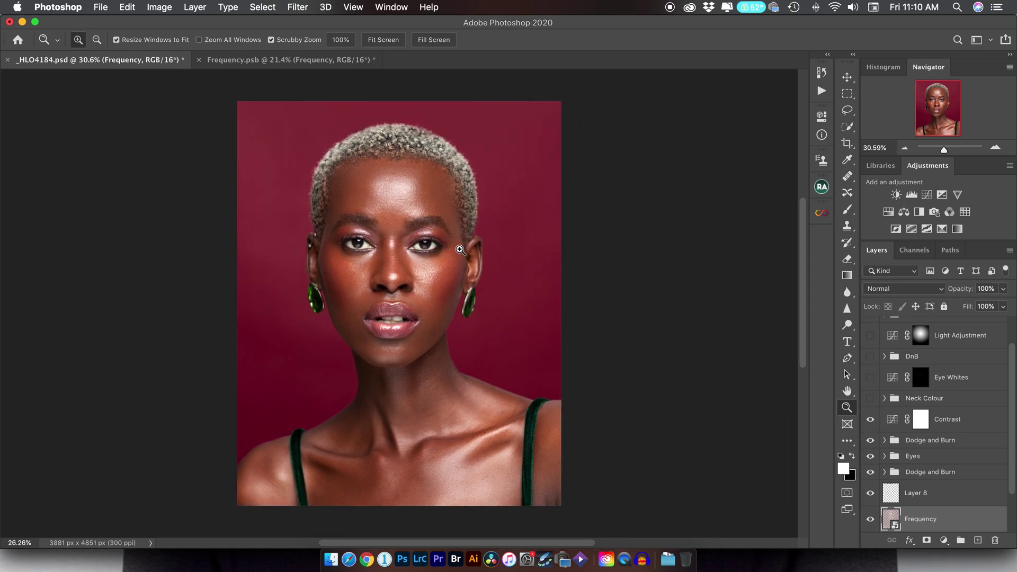
- Pull the Contrast curve's white point in to about input 225 to brighten highlights
double_click(892, 419)
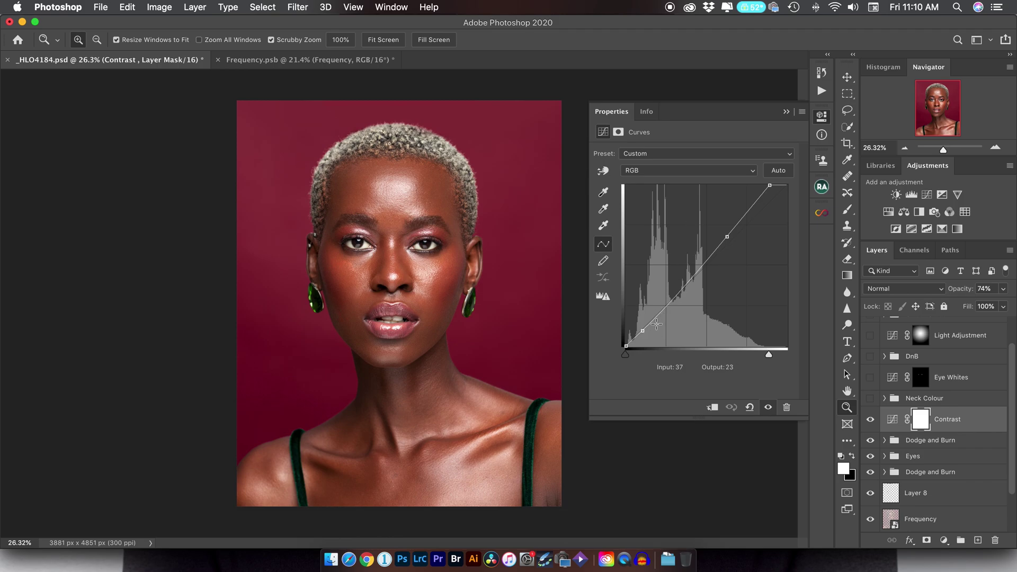
left_click_drag(770, 185, 788, 185)
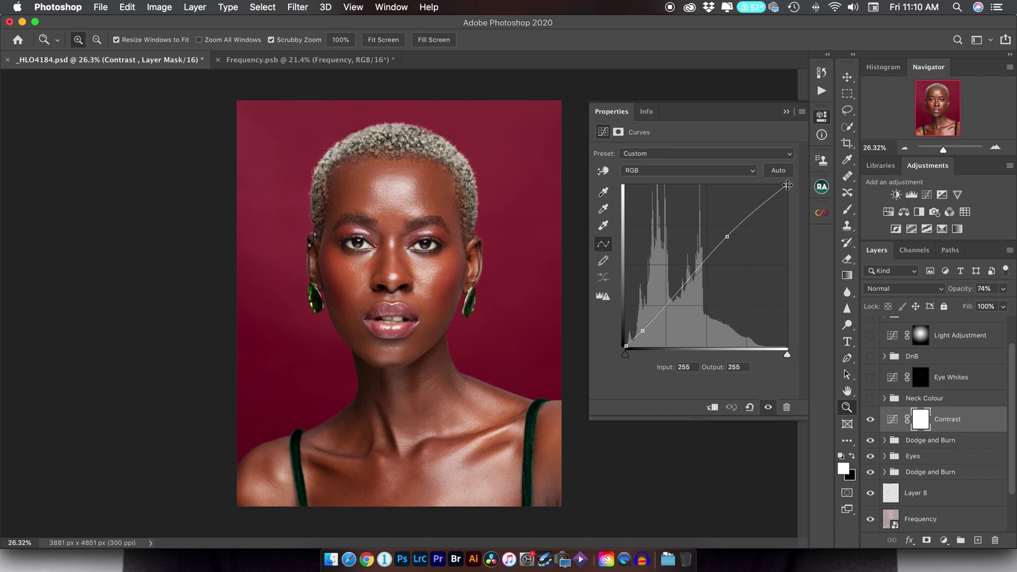
left_click_drag(787, 184, 769, 185)
key("super+z")
left_click(786, 112)
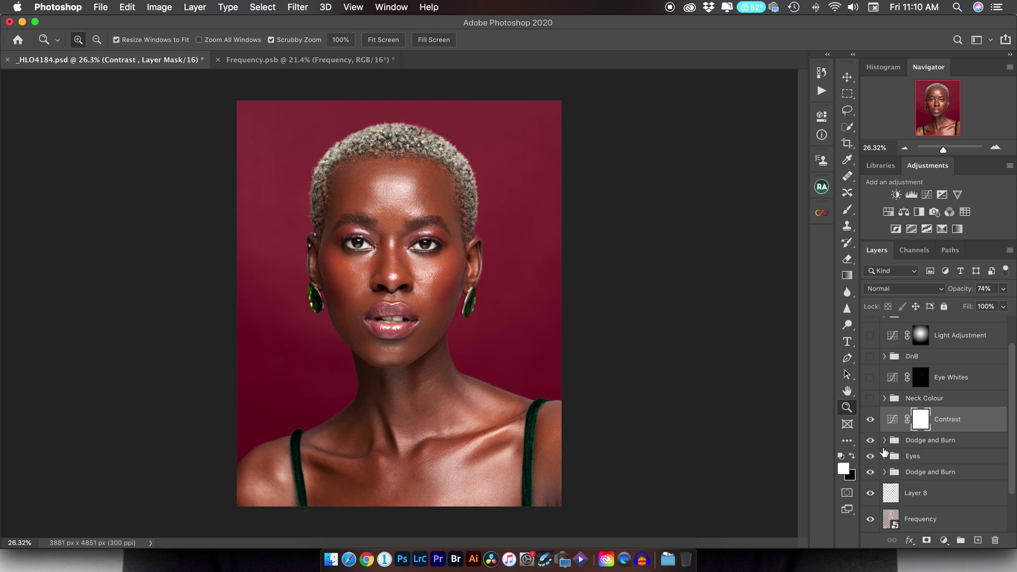
left_click(871, 421)
left_click(870, 422)
left_click(870, 399)
left_click_drag(386, 402, 475, 404)
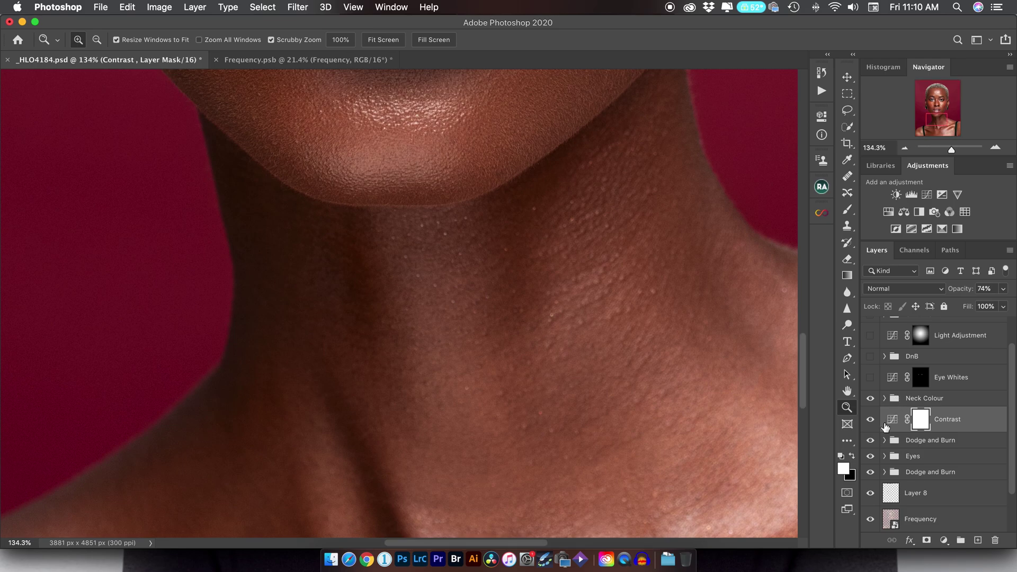
left_click(870, 399)
left_click(869, 400)
left_click(884, 398)
left_click(905, 447)
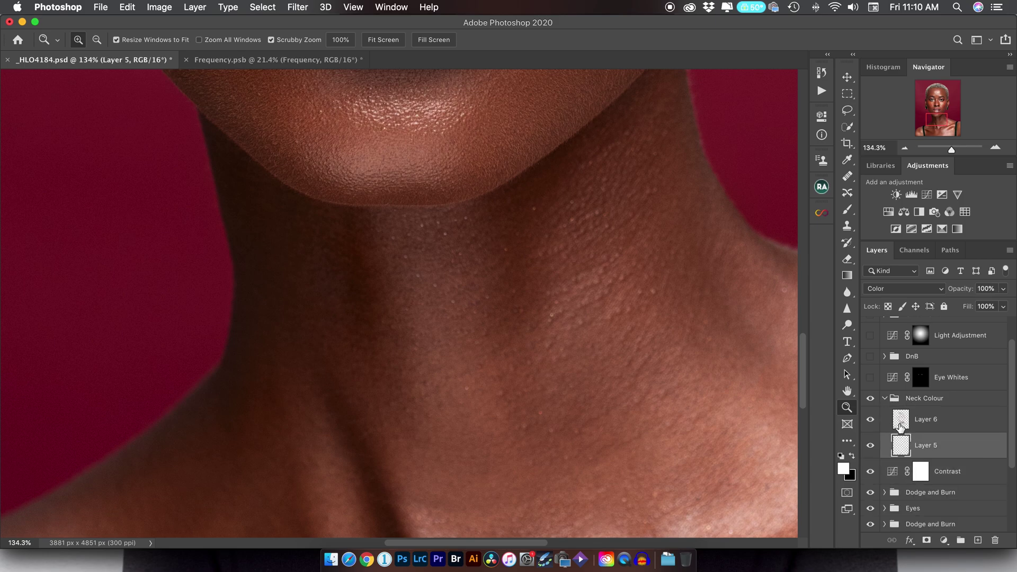
left_click(902, 423)
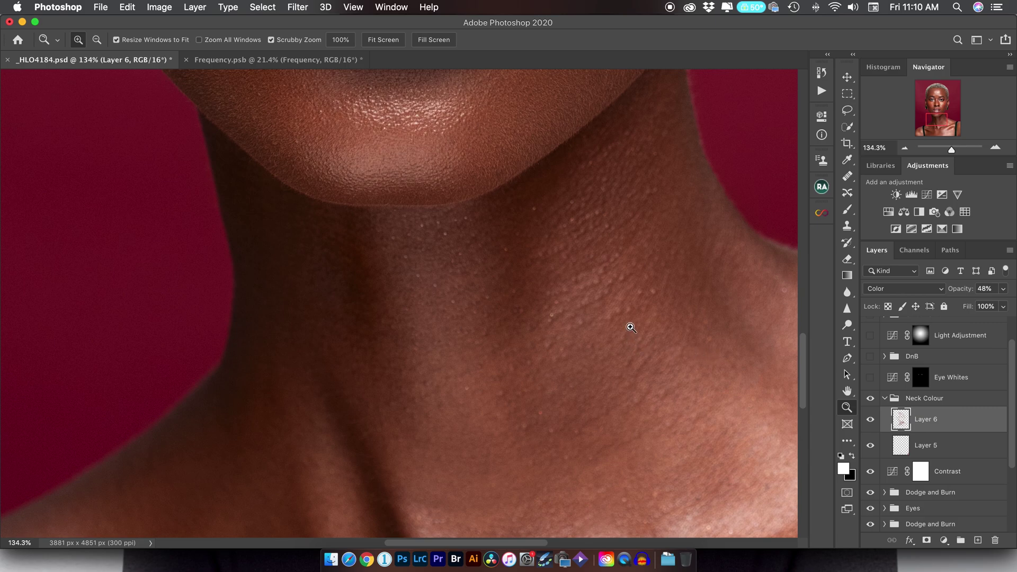
left_click(883, 289)
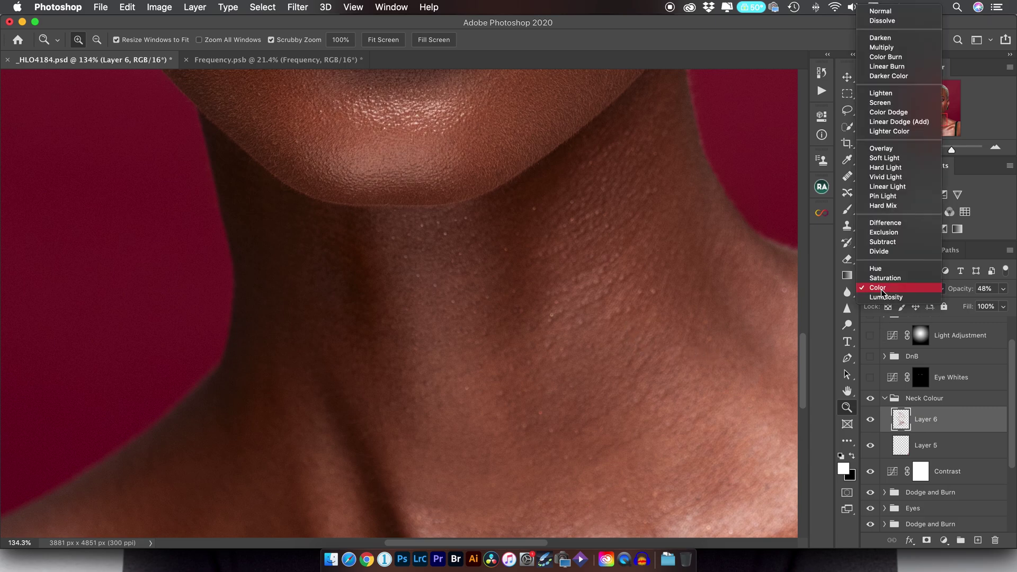
left_click(882, 289)
left_click_drag(507, 300, 443, 305)
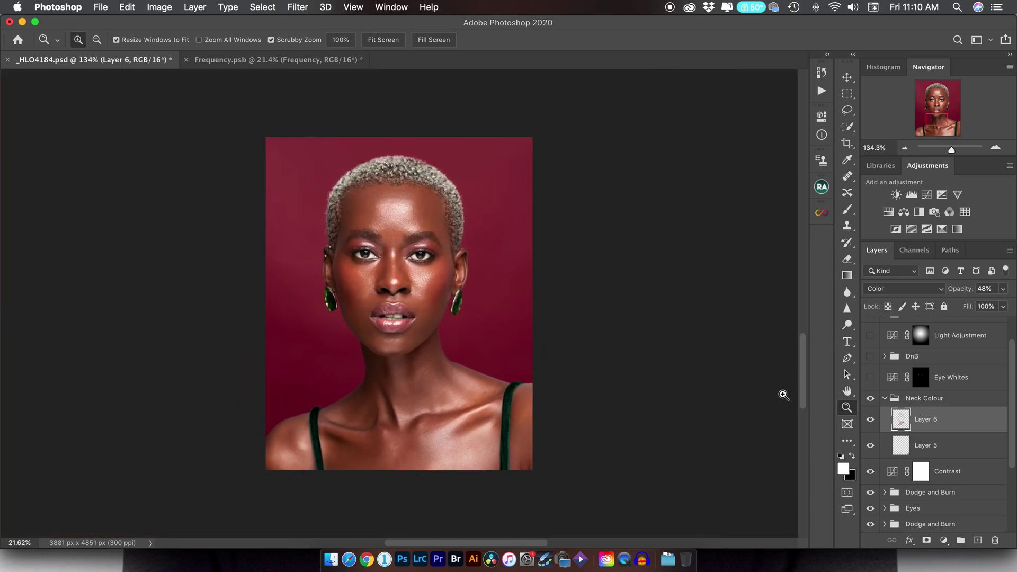
left_click(885, 397)
left_click(870, 399)
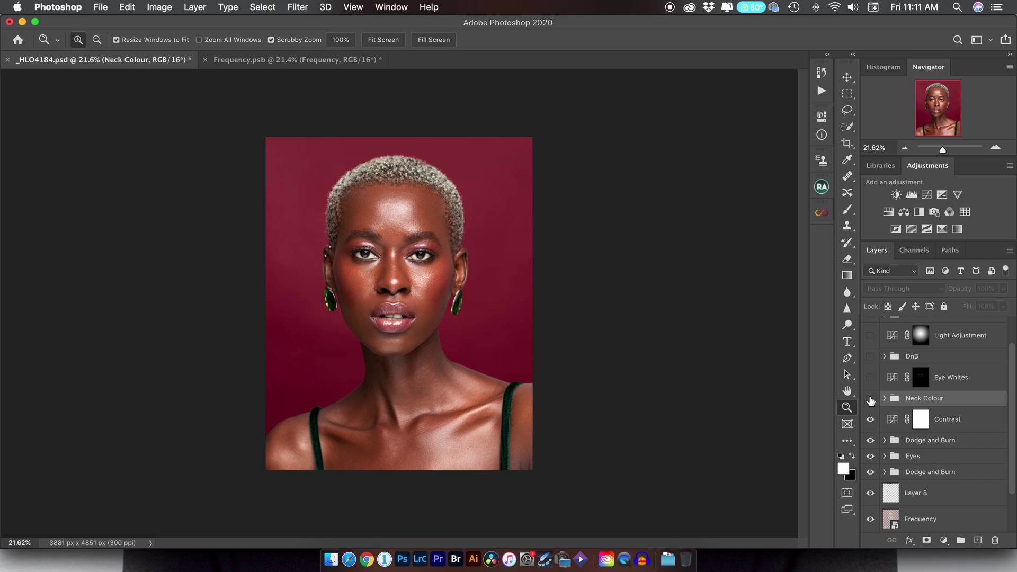
- Show Neck Colour and toggle the Eye Whites curve to compare the eyes, leaving it on
left_click(870, 399)
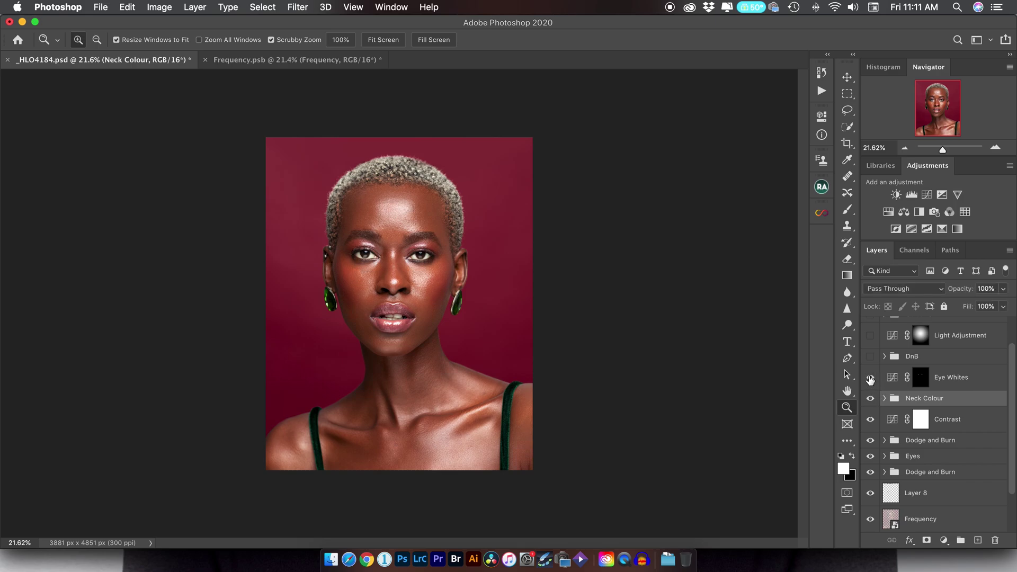
left_click_drag(410, 243, 517, 236)
left_click(871, 379)
left_click(871, 380)
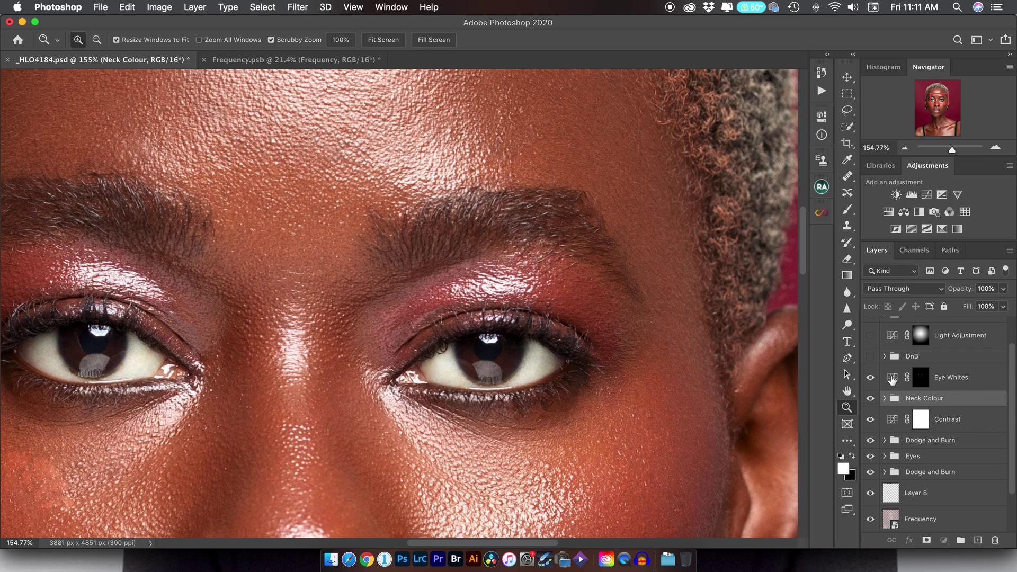
double_click(892, 379)
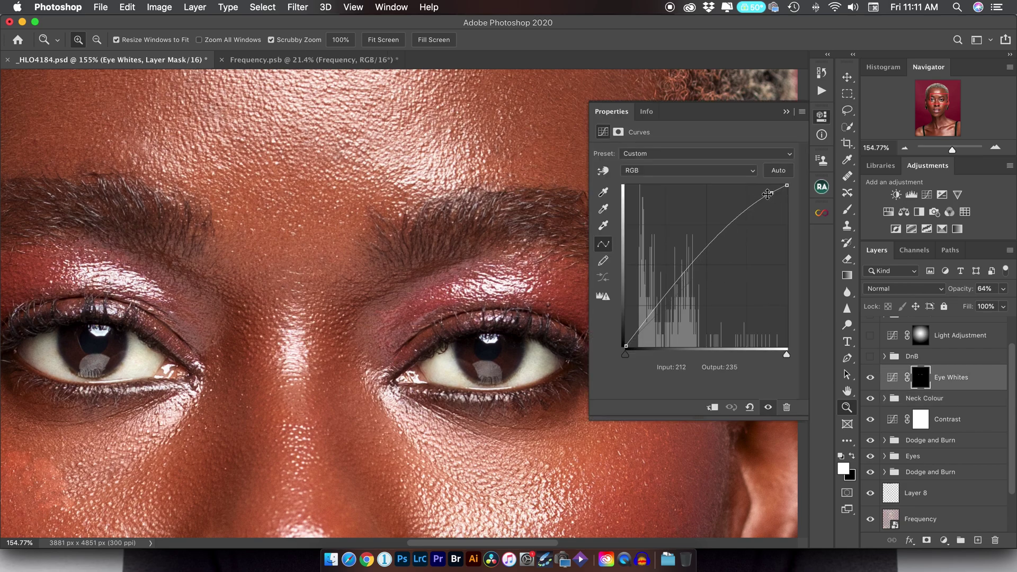
left_click(787, 111)
left_click(870, 377)
left_click(870, 377)
left_click(870, 377)
left_click(870, 377)
left_click_drag(682, 301, 582, 297)
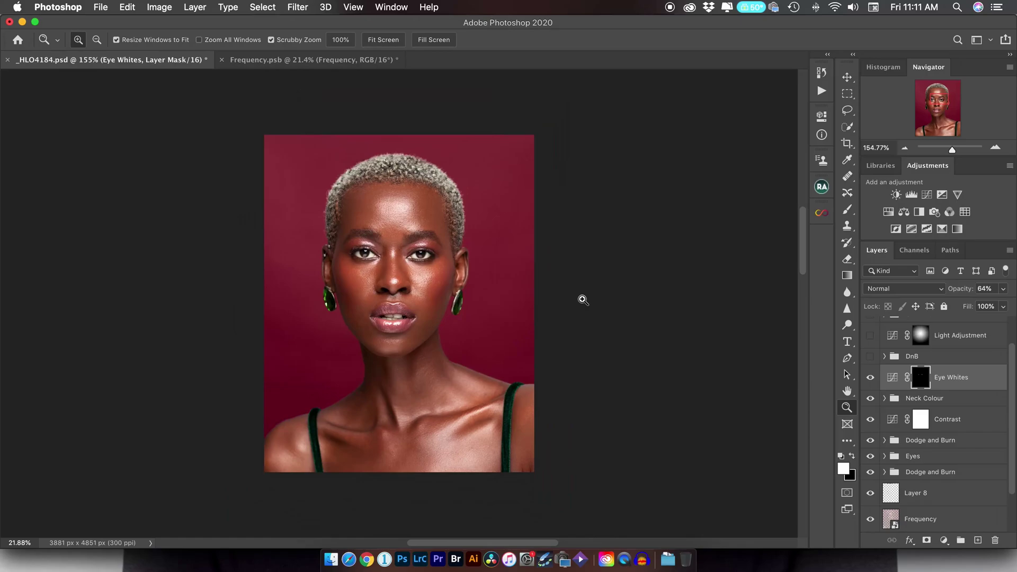
- Show the DnB group, toggling it to compare the forehead and eyebrow
left_click(870, 357)
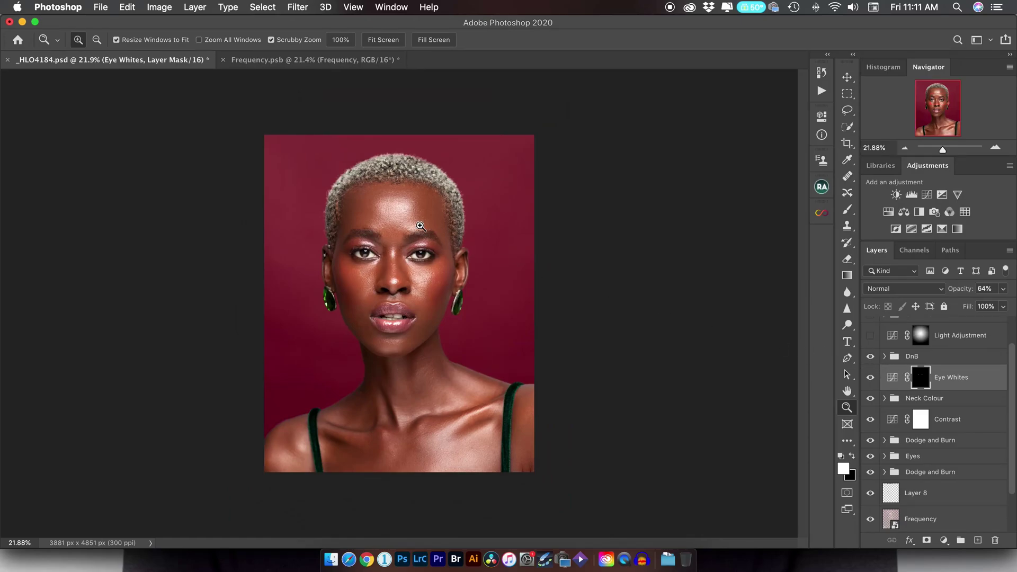
left_click_drag(429, 222, 538, 221)
left_click(870, 357)
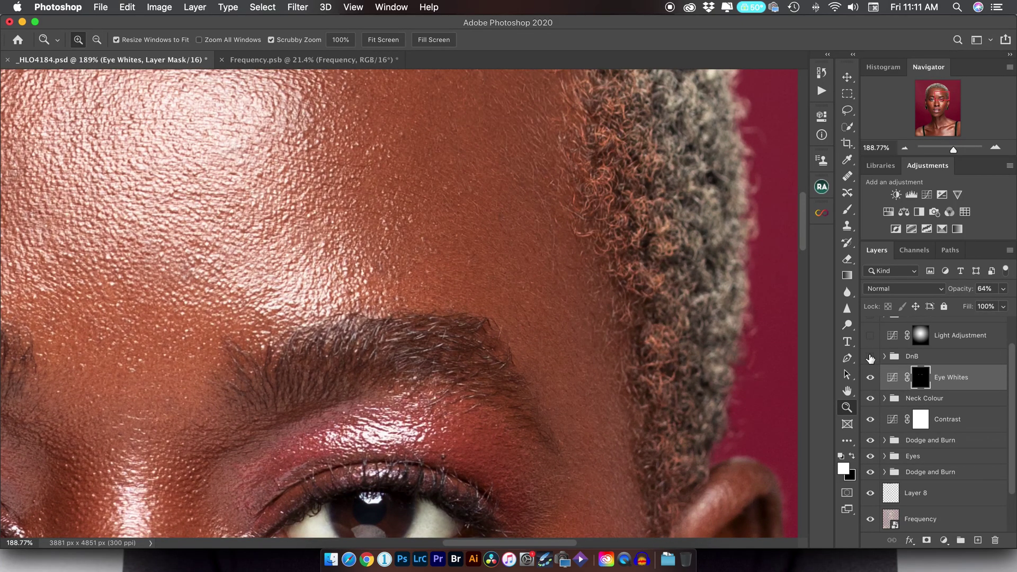
left_click(870, 357)
left_click(870, 357)
left_click(871, 357)
left_click(870, 357)
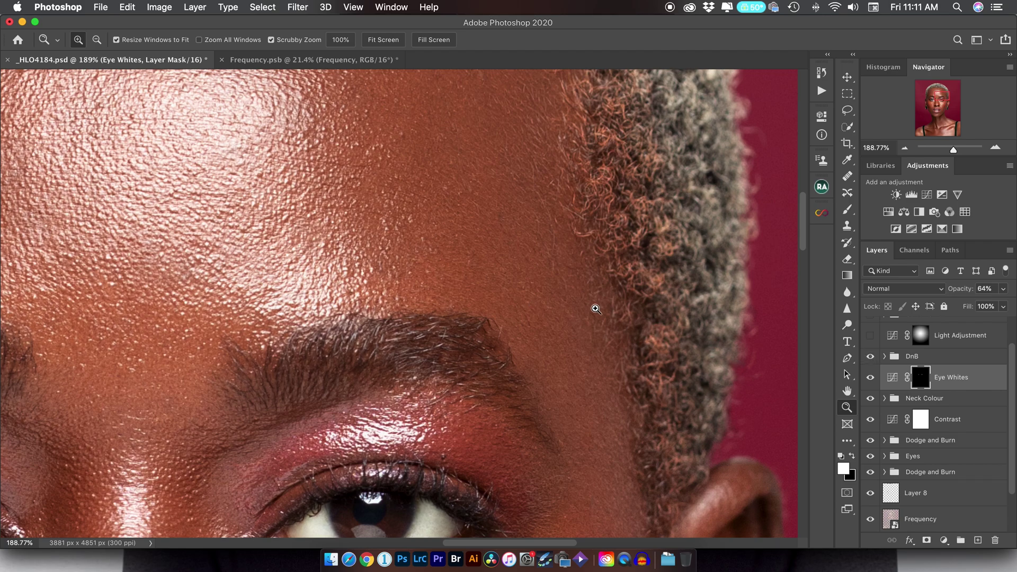
left_click_drag(620, 310, 524, 320)
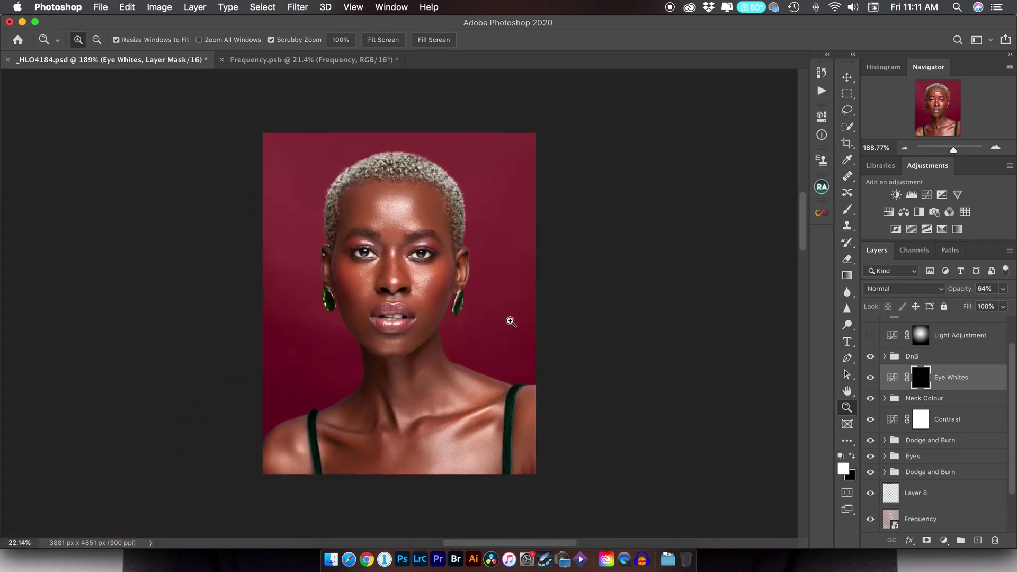
- Show Light Adjustment after comparing it on and off, then turn the Colour Grade group back on
scroll(947, 336, "up", 2)
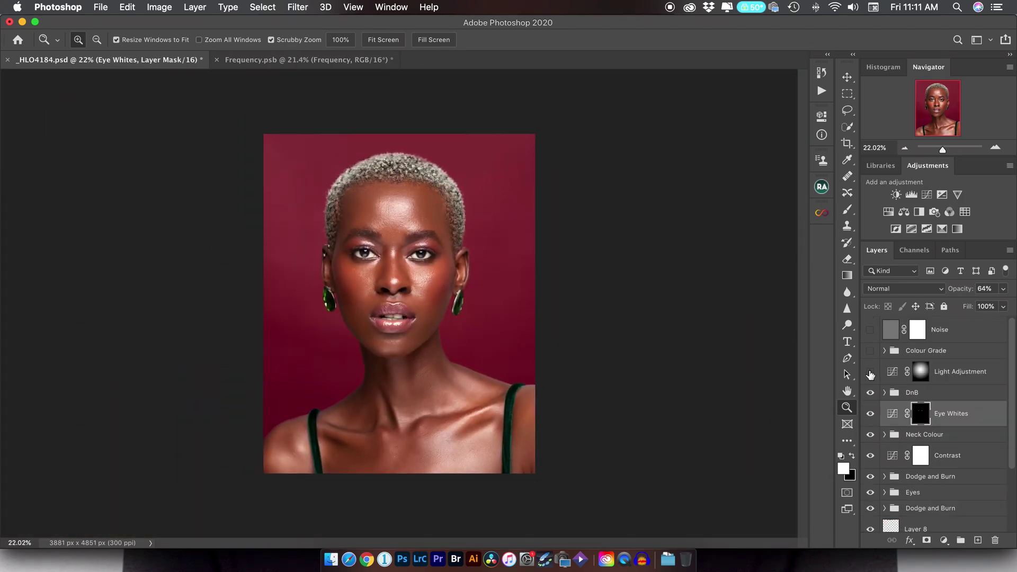
left_click(870, 372)
left_click(870, 373)
left_click(871, 374)
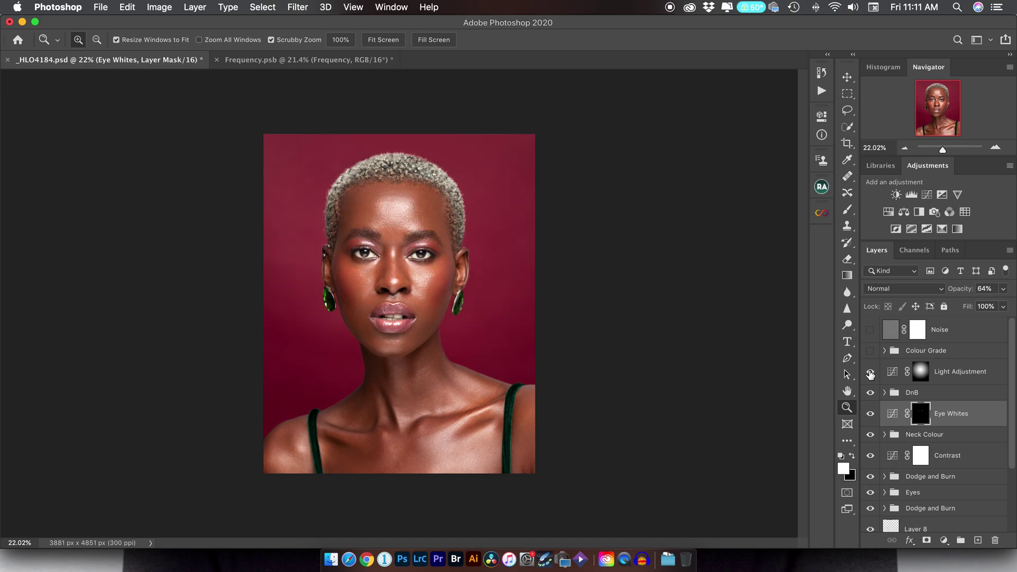
left_click(871, 374)
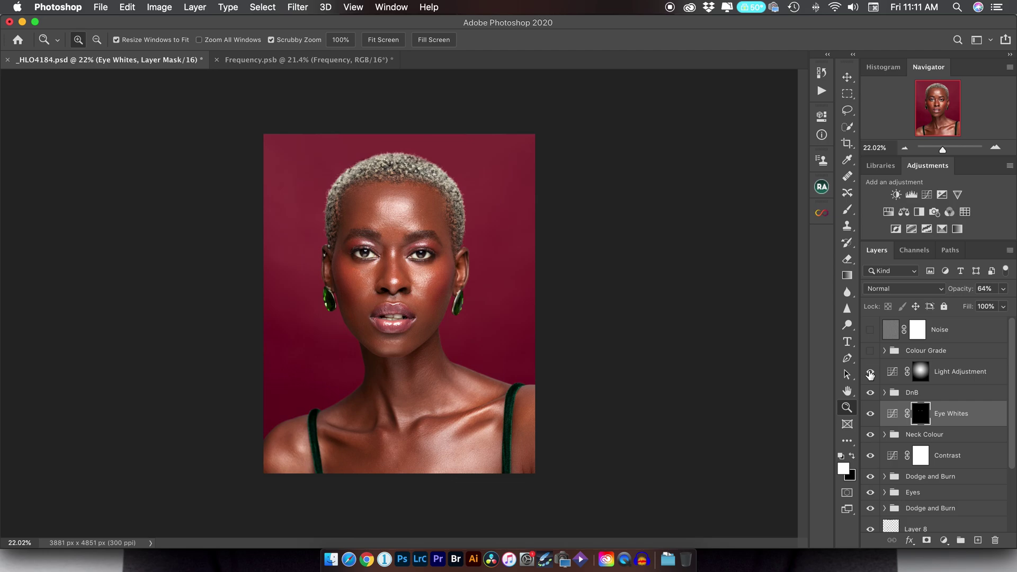
left_click(870, 375)
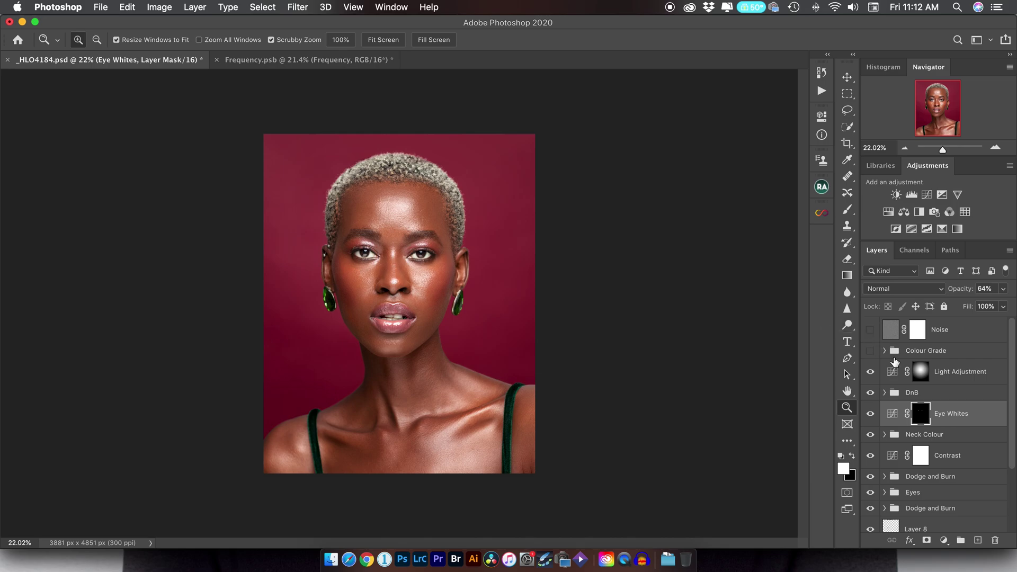
left_click(870, 351)
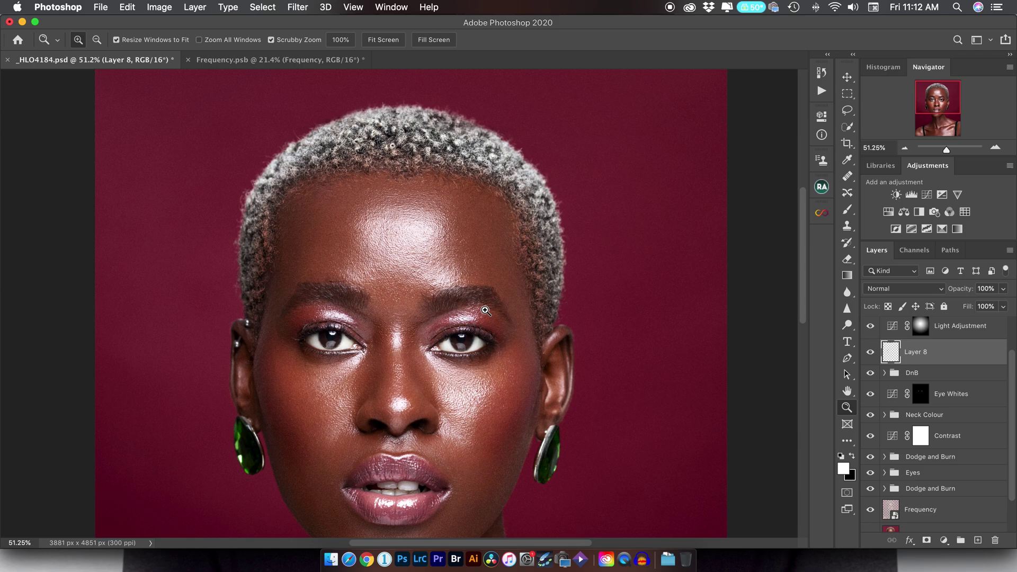
- Select Light Adjustment through Layer 2 copy and group them into Group 1
scroll(486, 310, "down", 5)
scroll(506, 297, "down", 3)
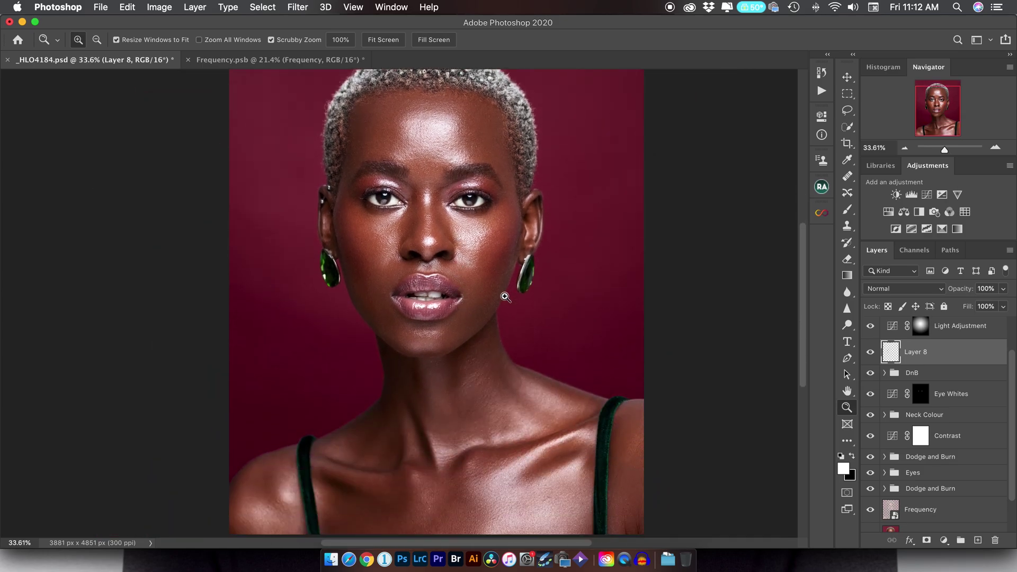
scroll(506, 297, "down", 3)
scroll(956, 377, "up", 2)
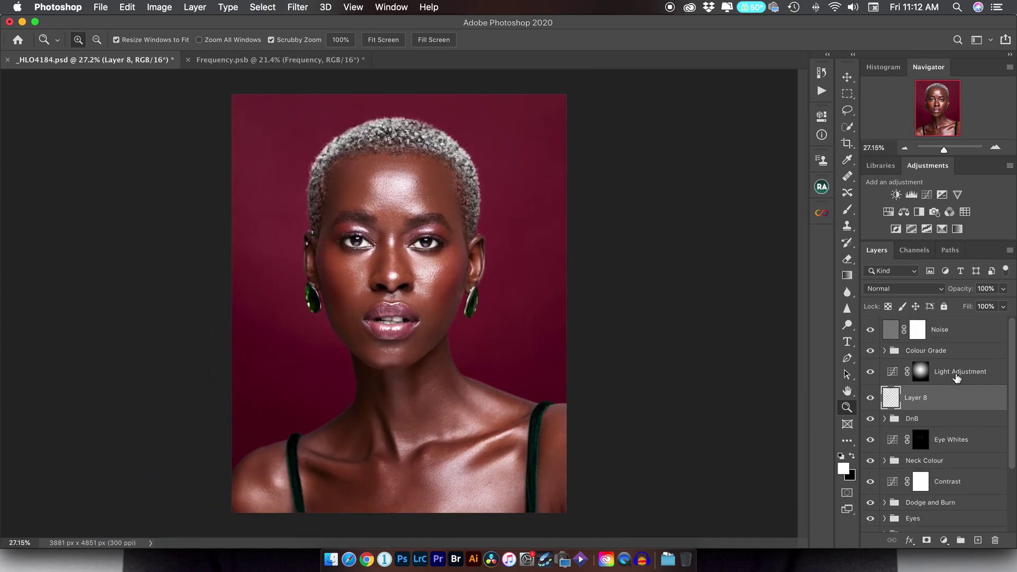
left_click(884, 350)
left_click(884, 351)
left_click(944, 378)
scroll(942, 388, "down", 3)
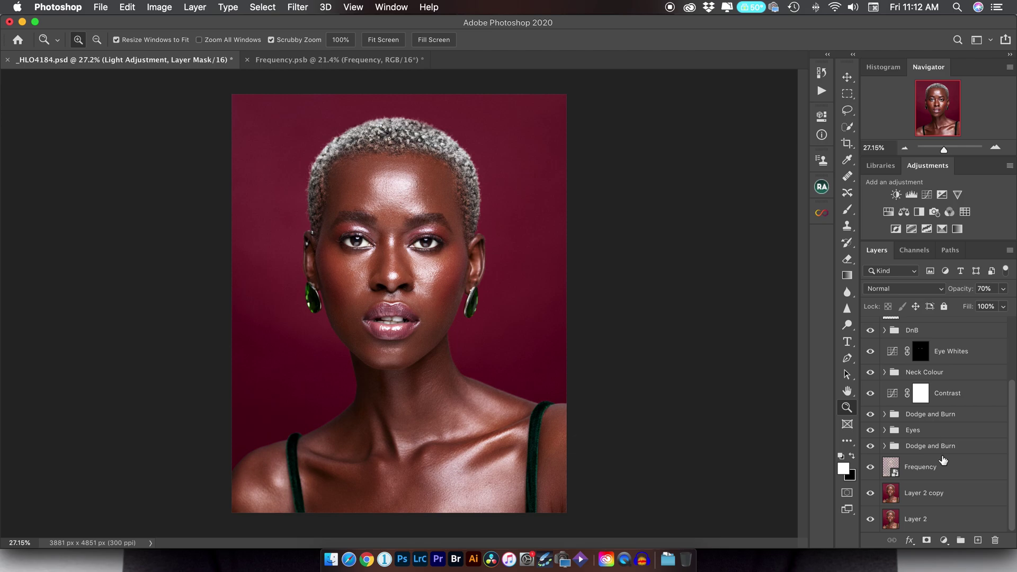
left_click(944, 494, "shift")
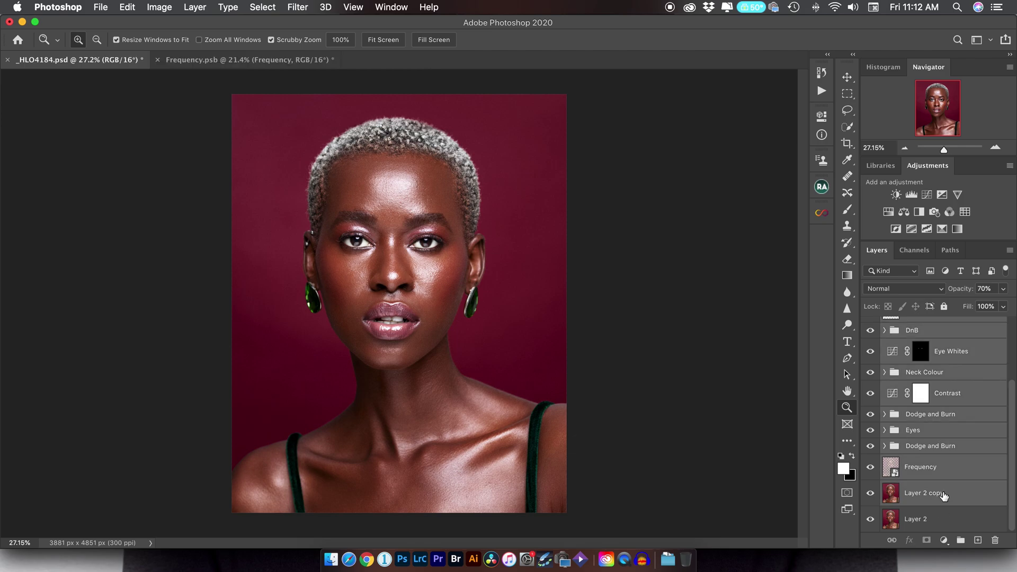
key("super+g")
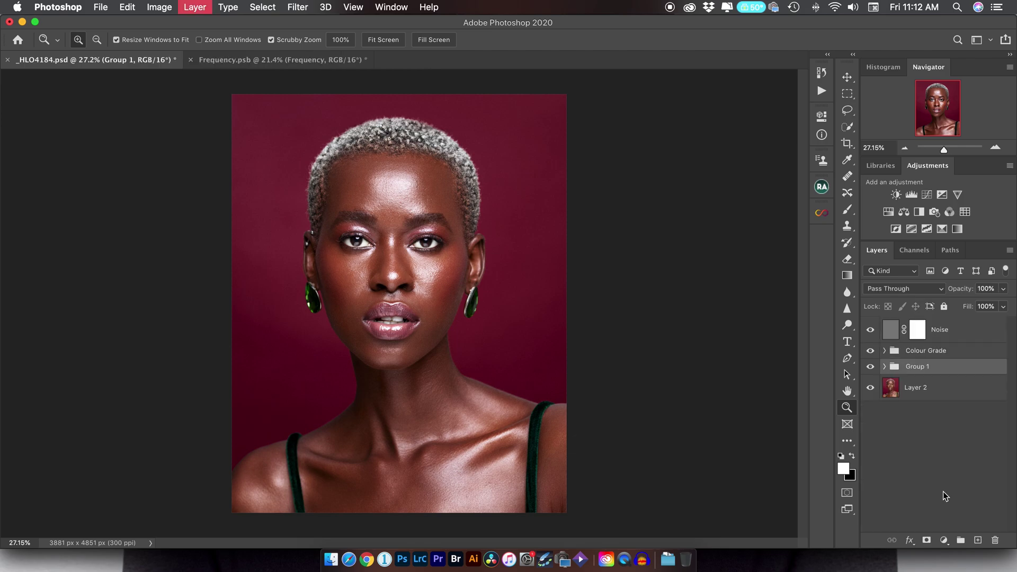
- Toggle a solo view of Layer 2 to compare the unedited photo with the finished grade
left_click(930, 350)
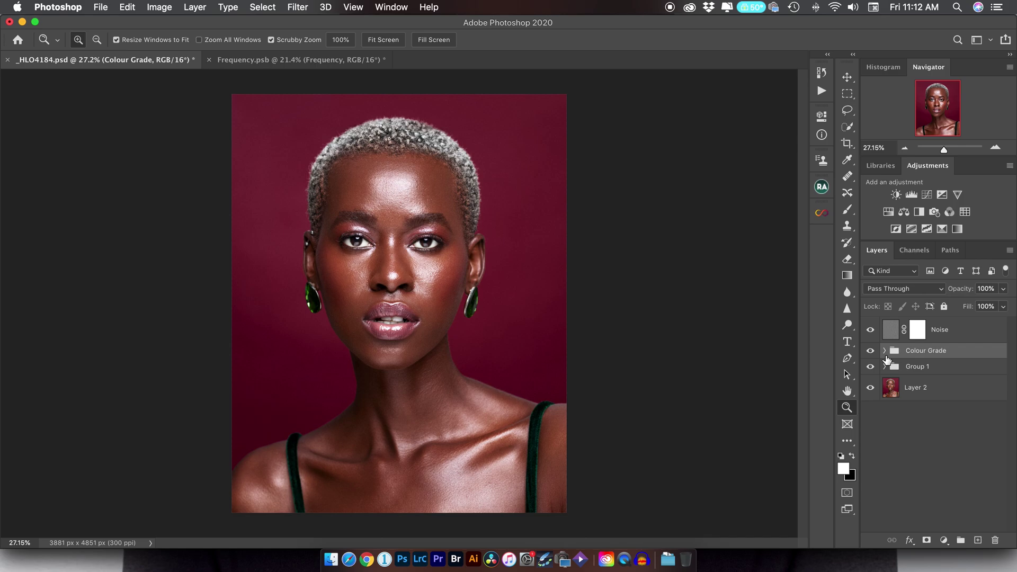
left_click(870, 389, "alt")
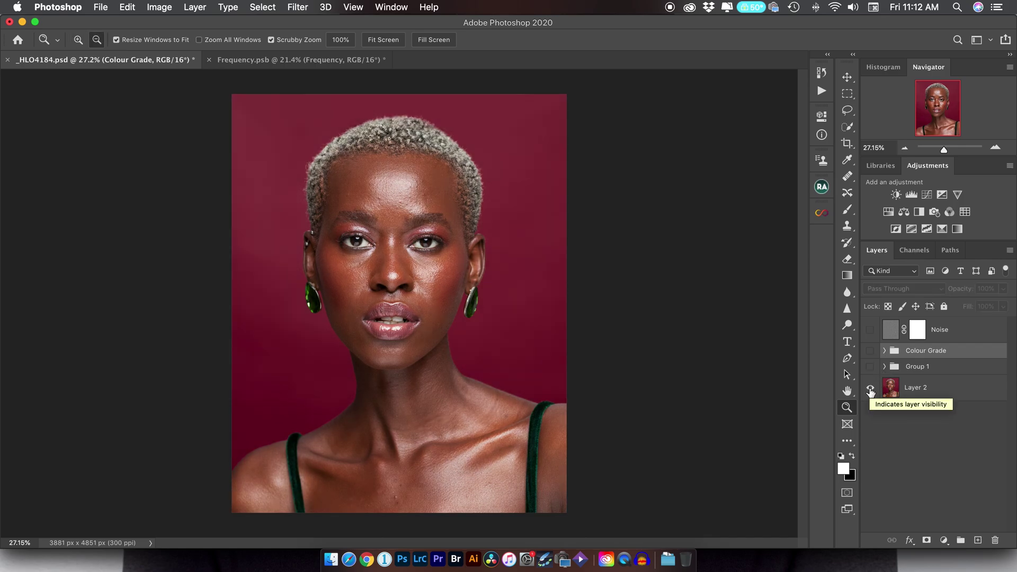
left_click(871, 388, "alt")
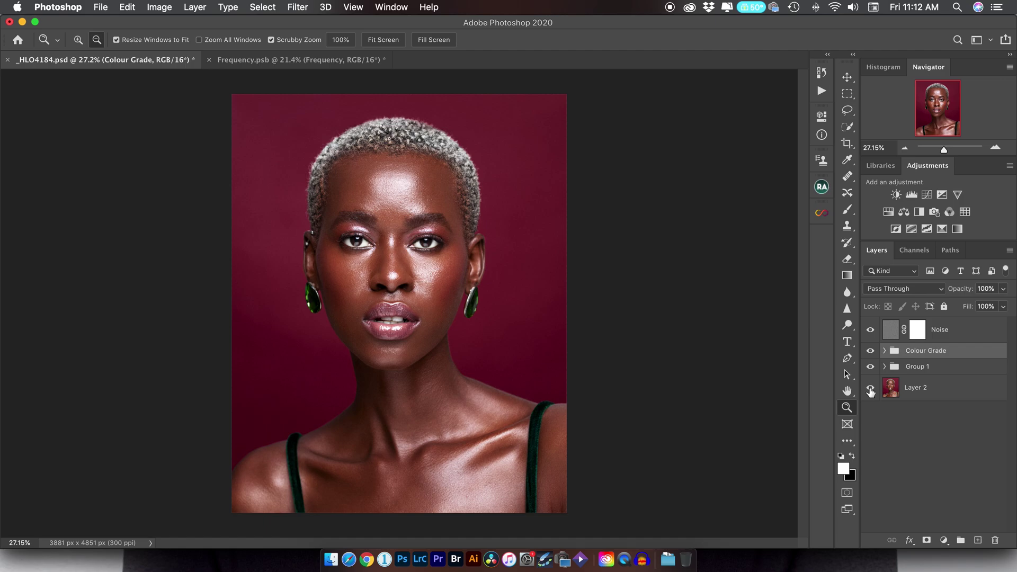
left_click(870, 389, "alt")
left_click(871, 390, "alt")
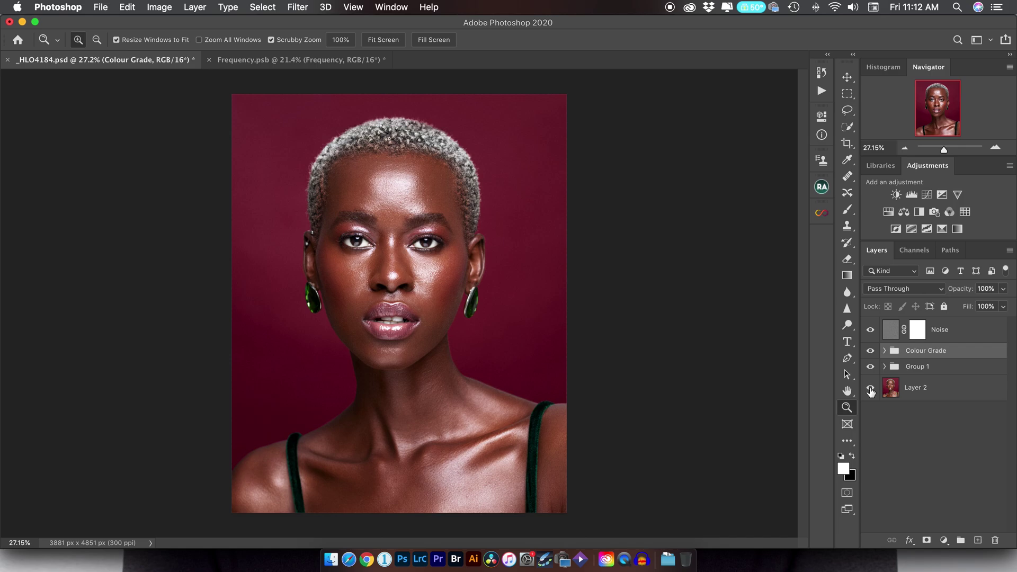
- Expand the Colour Grade group and compare the portrait with and without the Melanin action
left_click(884, 352)
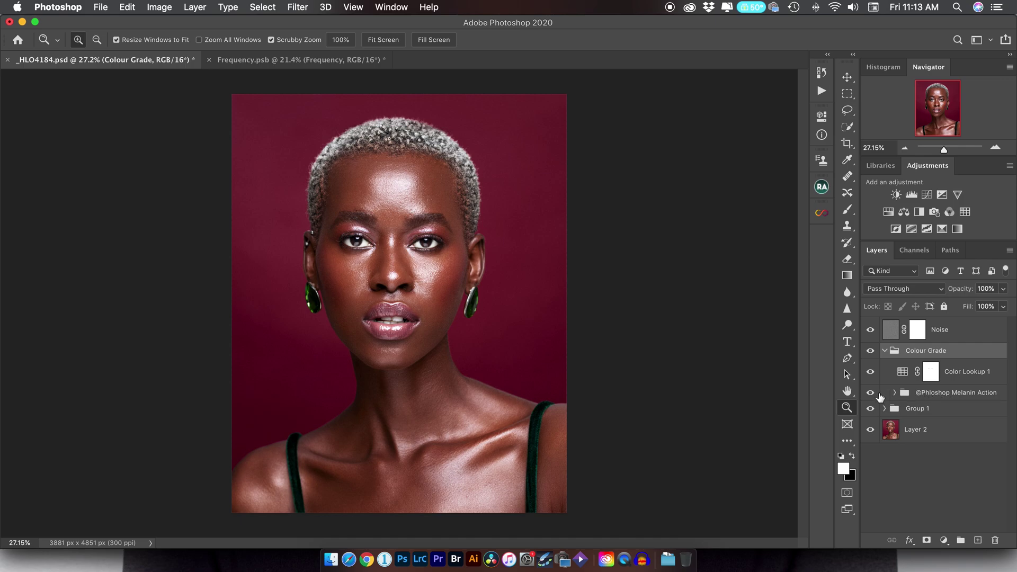
left_click(869, 395)
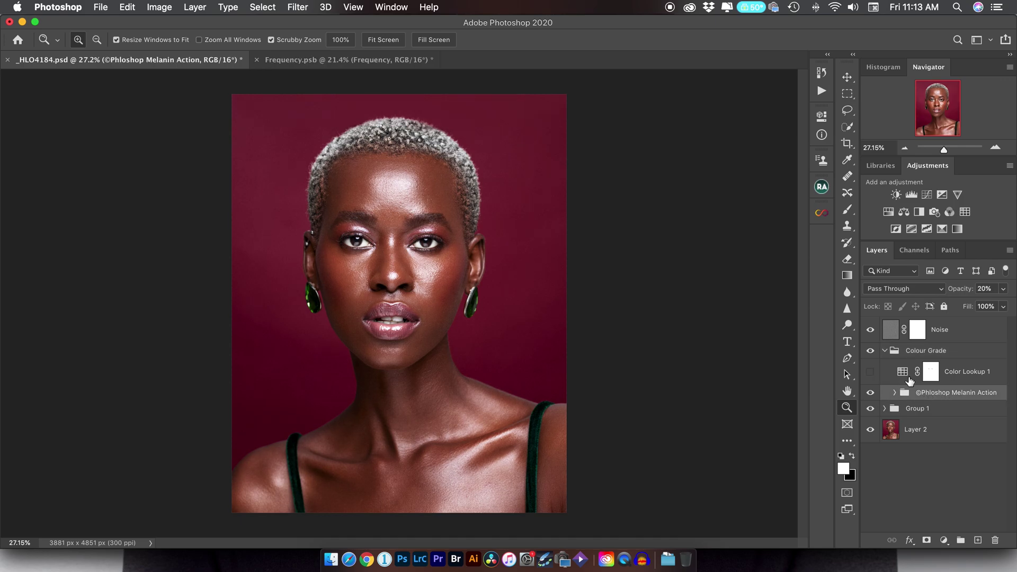
left_click(870, 393)
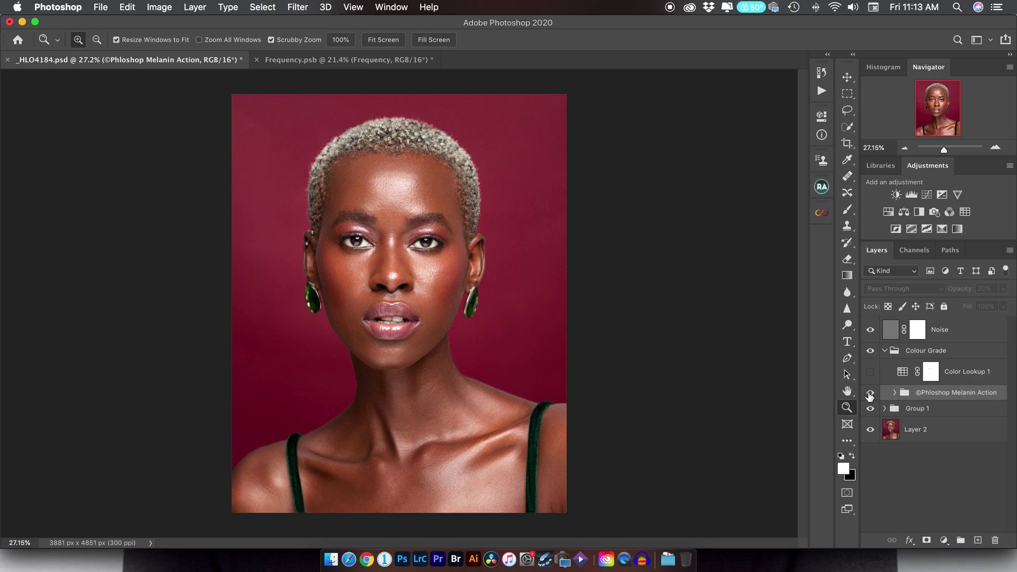
left_click(870, 393)
left_click(871, 393)
- Set the Melanin action group's opacity to 20% after comparing it on and off
left_click_drag(962, 289, 1015, 287)
key("Return")
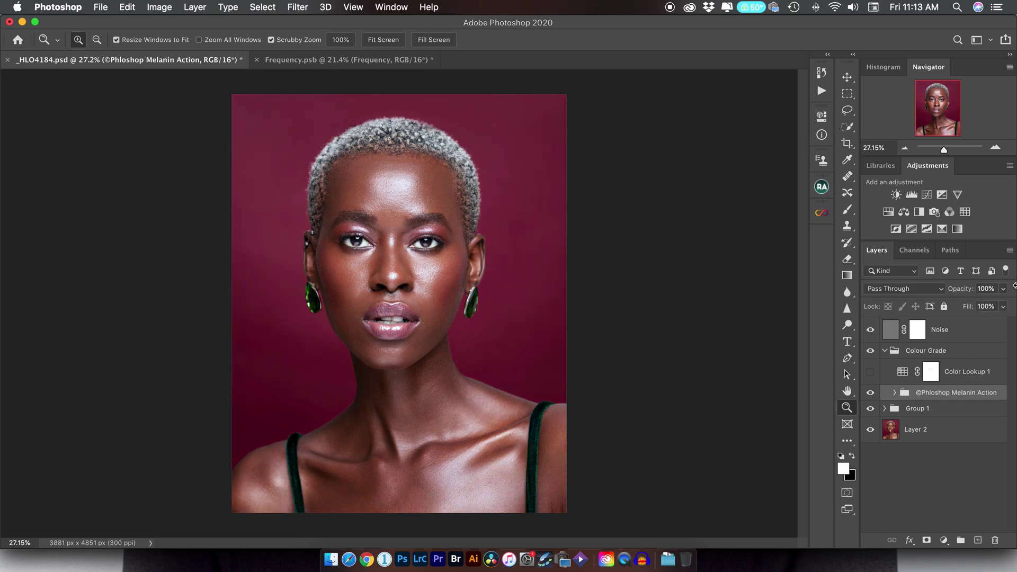
left_click(870, 393)
left_click(871, 393)
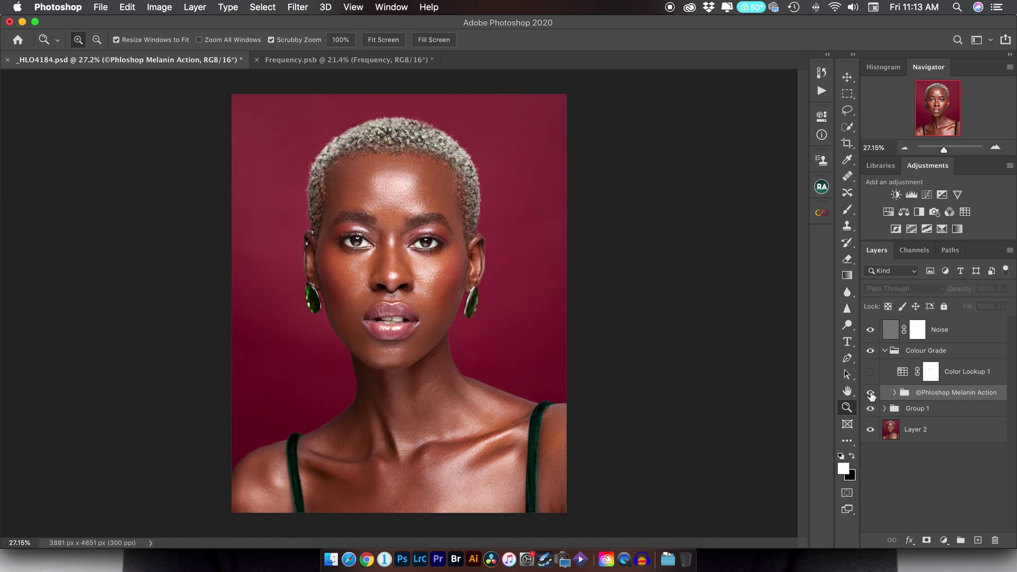
left_click(870, 394)
left_click(870, 393)
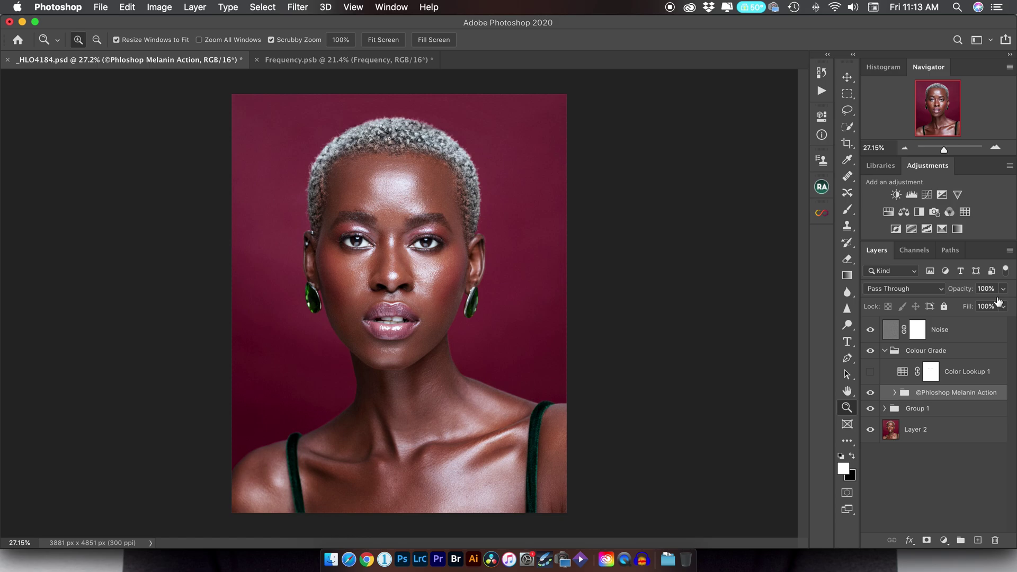
left_click_drag(966, 294, 925, 297)
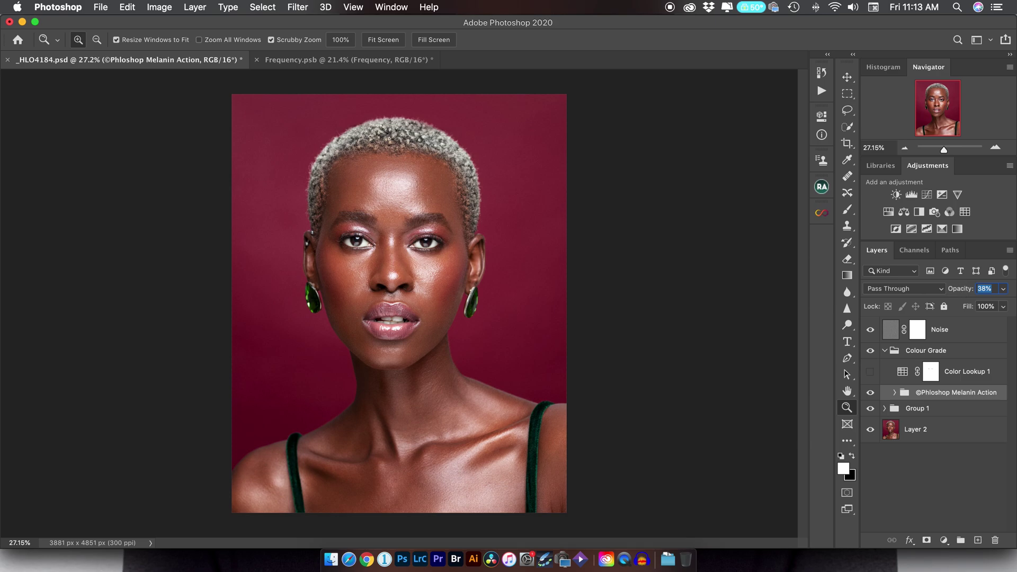
type("20")
- Turn Color Lookup 1 back on at 63% and bring up the Phloshop store in Chrome
left_click(963, 374)
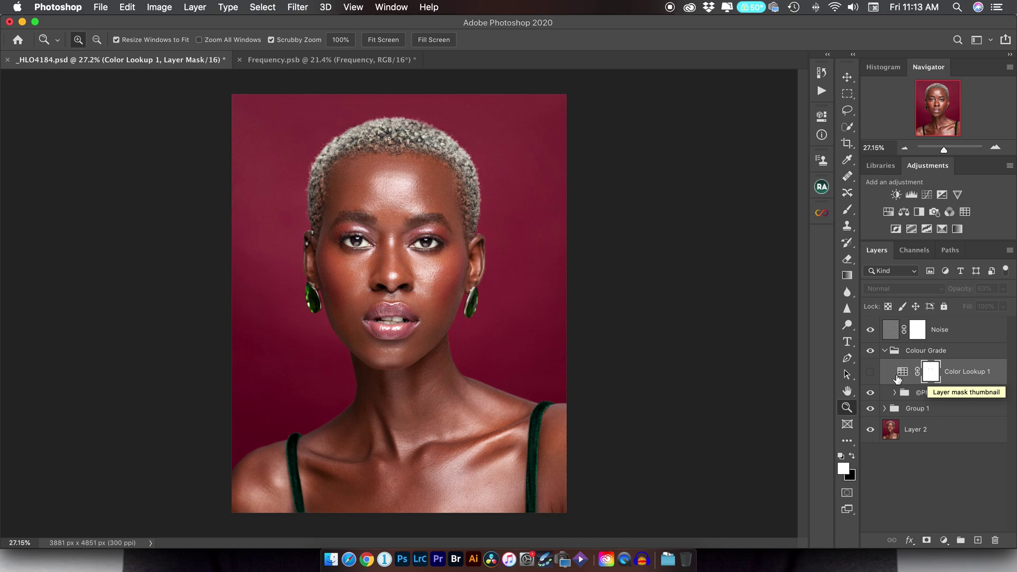
left_click(870, 373)
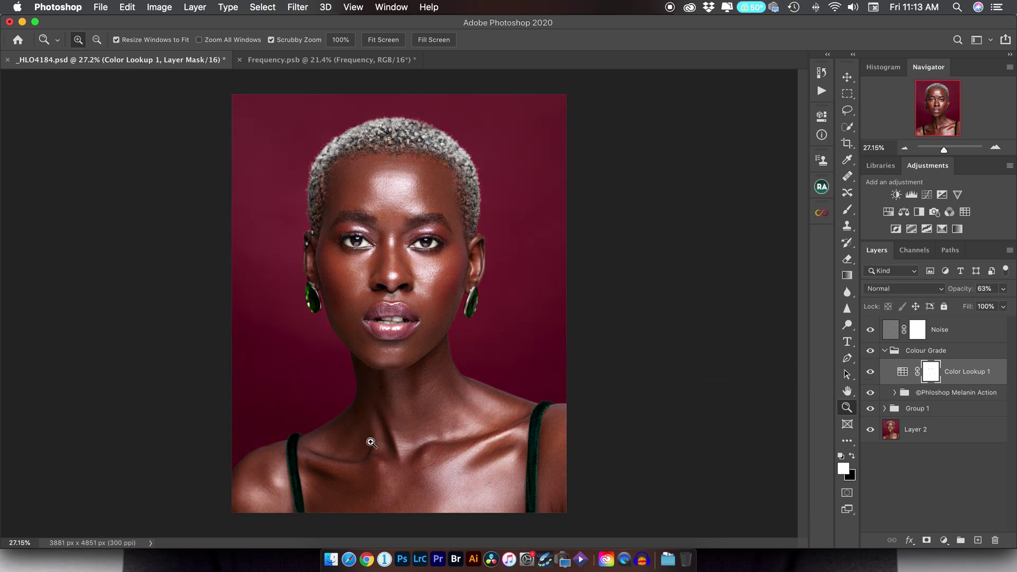
left_click(369, 551)
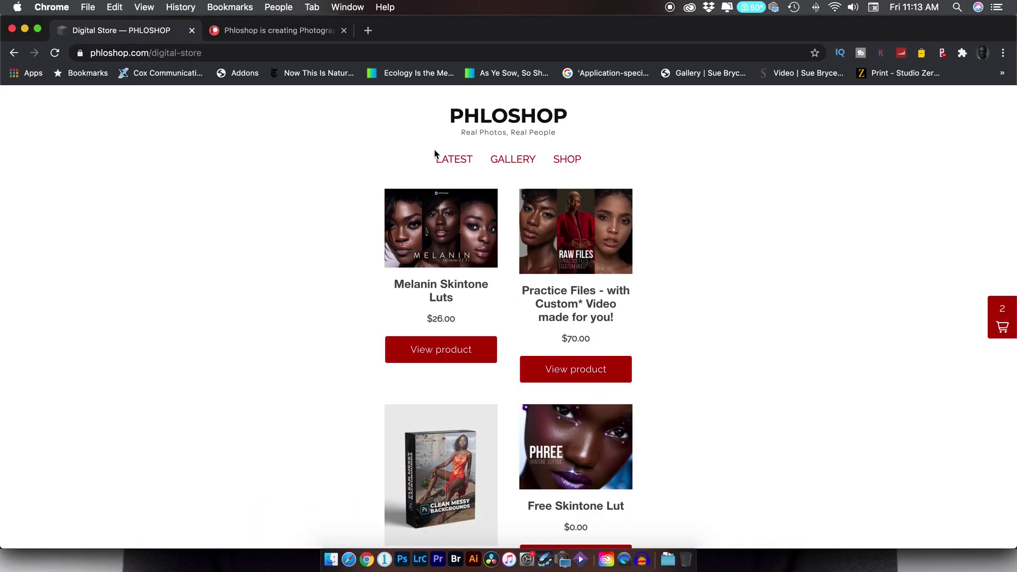
mouse_move(504, 161)
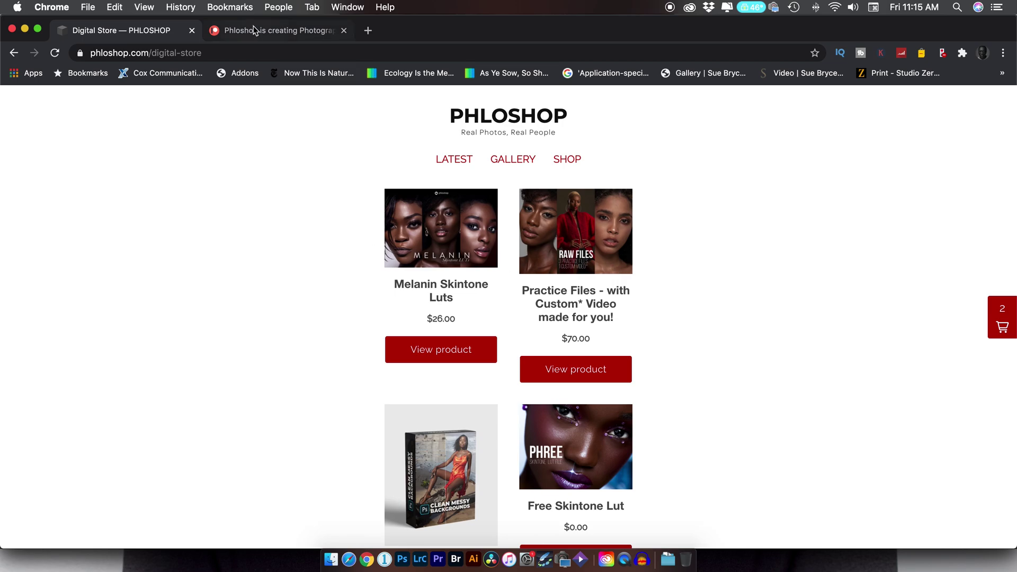
left_click(254, 26)
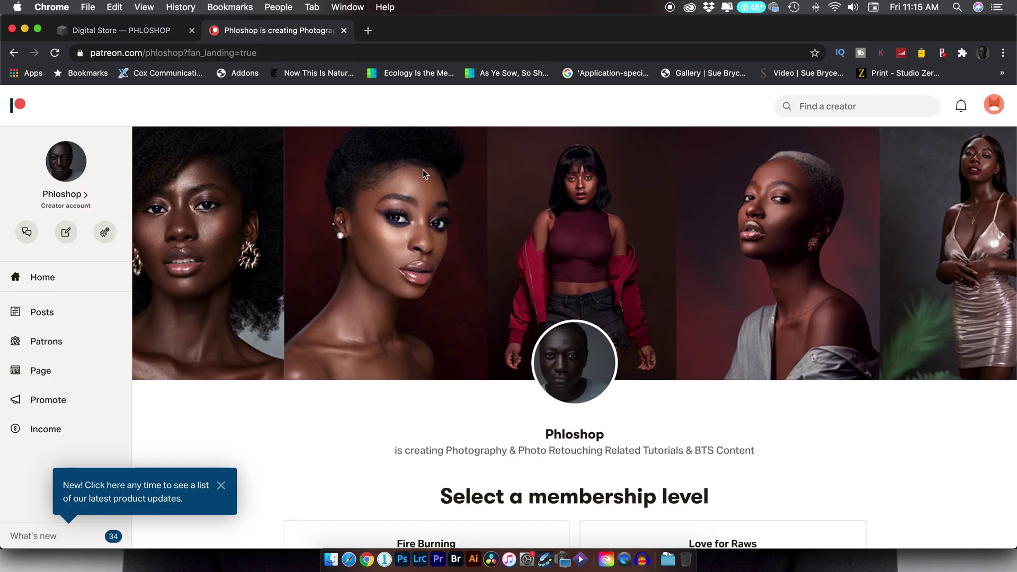
- Scroll through the Phloshop Patreon membership tiers and dismiss the product-updates tip
scroll(424, 235, "down", 8)
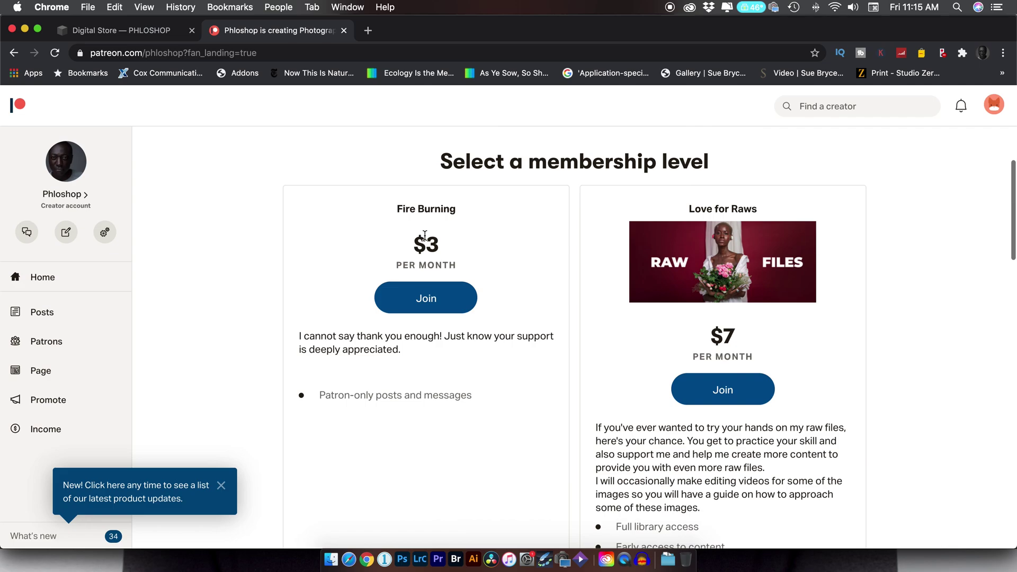
scroll(425, 235, "down", 1)
scroll(425, 237, "up", 1)
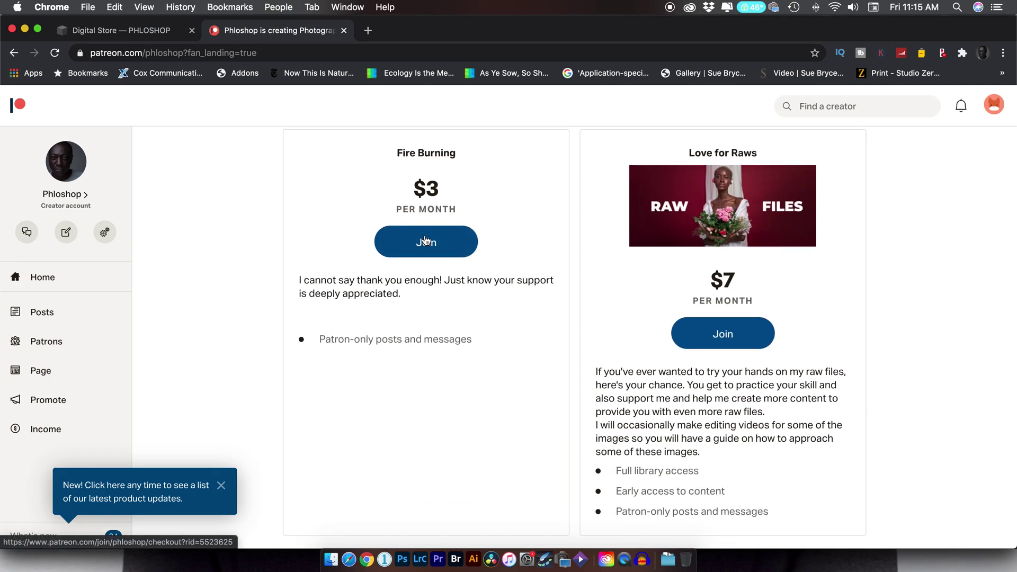
left_click(221, 485)
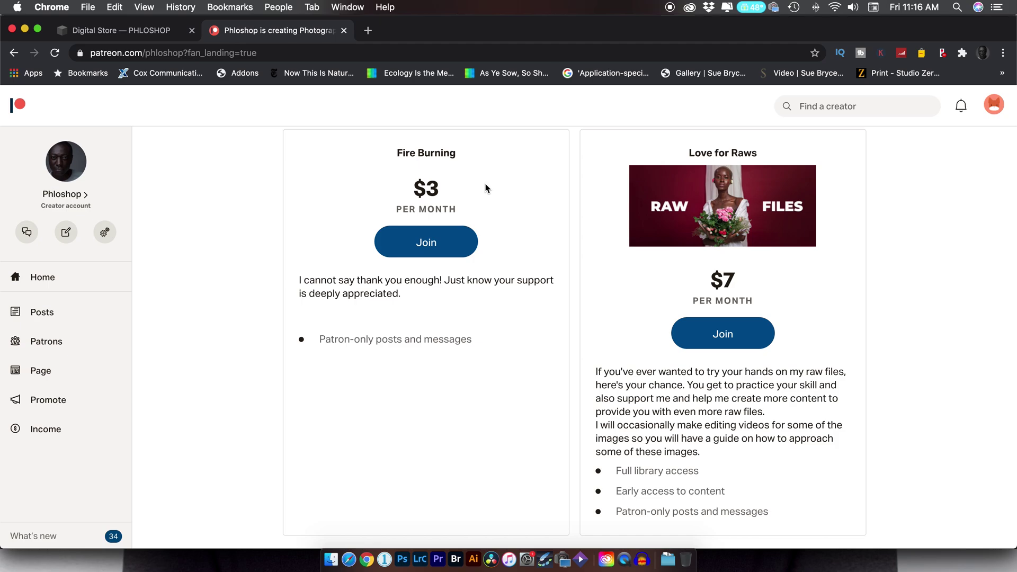
- Return to the Phloshop digital store tab, then switch back to Photoshop
scroll(700, 382, "down", 5)
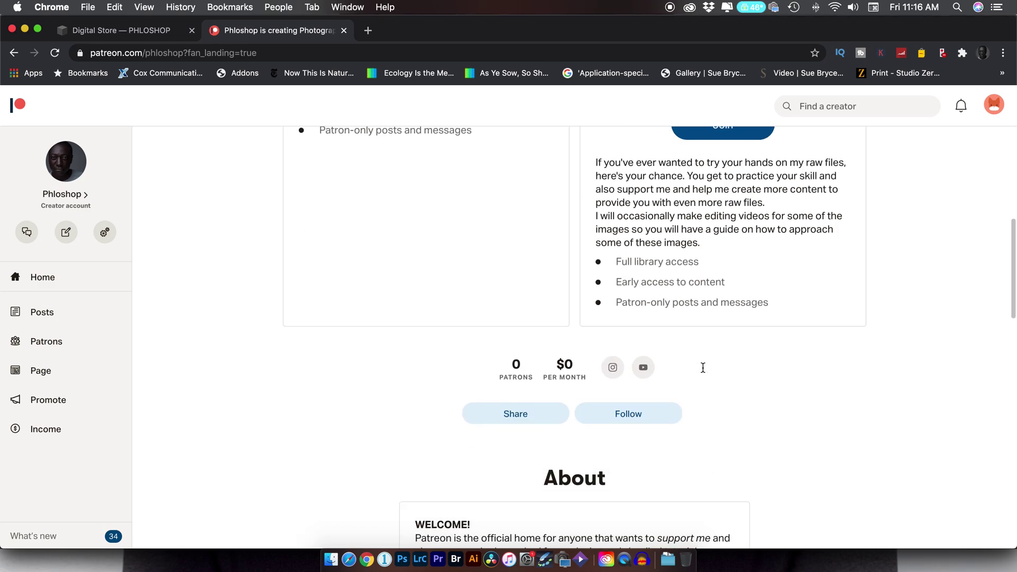
scroll(703, 368, "up", 6)
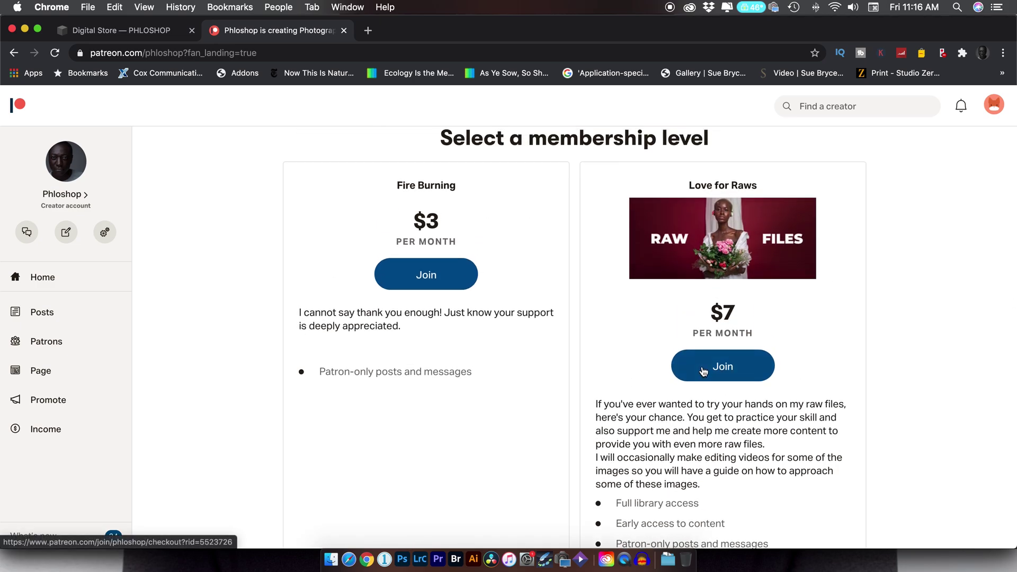
left_click(129, 31)
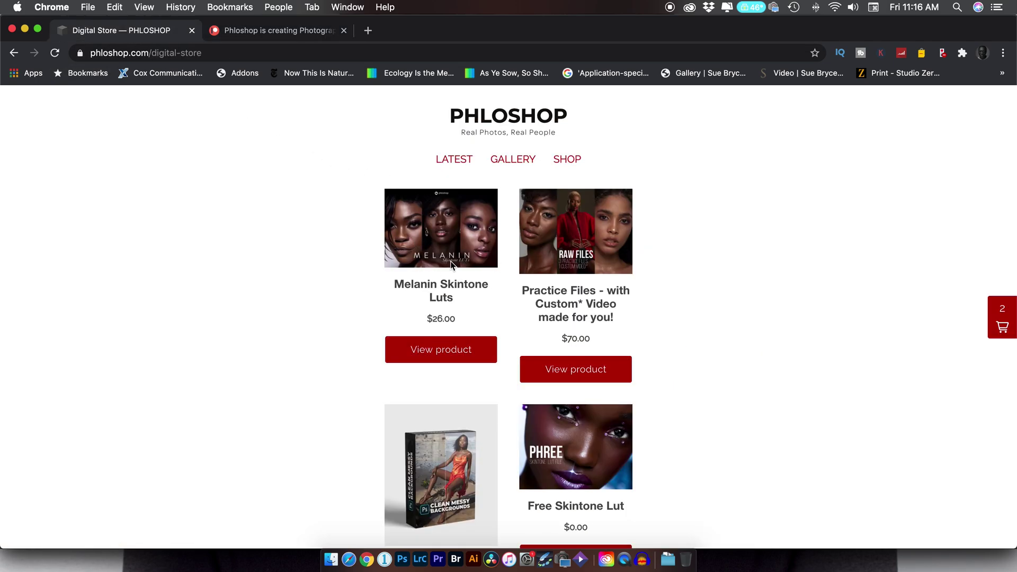
key("super+Tab")
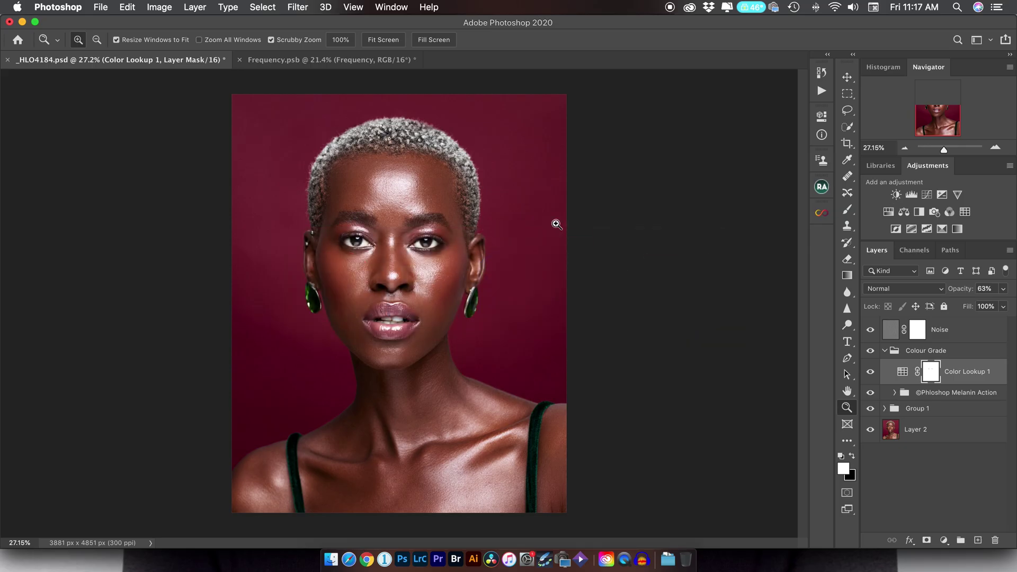
- Compare the portrait with Color Lookup 1 on and off, and check the Melanin and lookup opacities
left_click(871, 373)
left_click(870, 373)
left_click(870, 373)
left_click(871, 373)
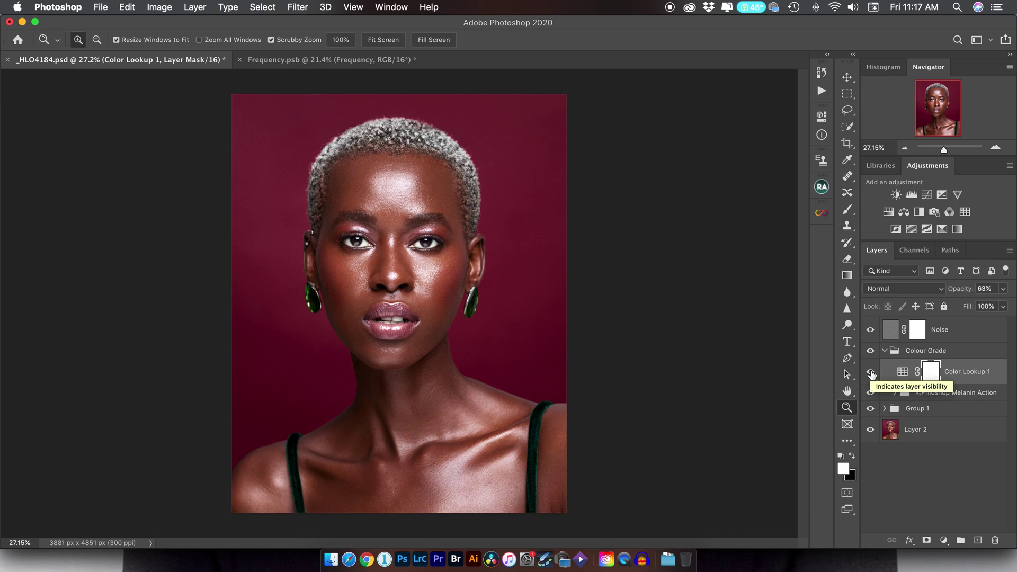
left_click(948, 394)
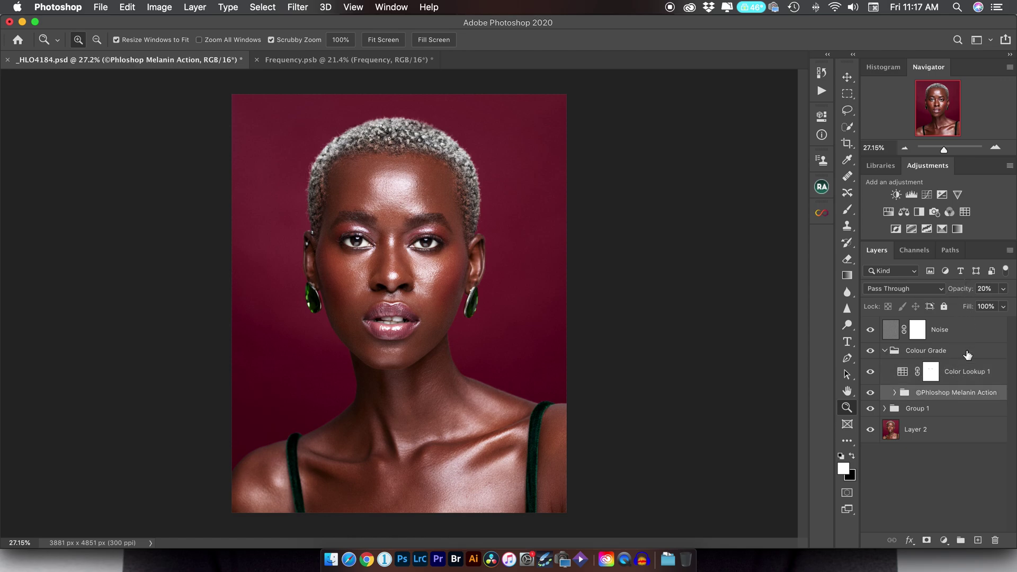
left_click(965, 376)
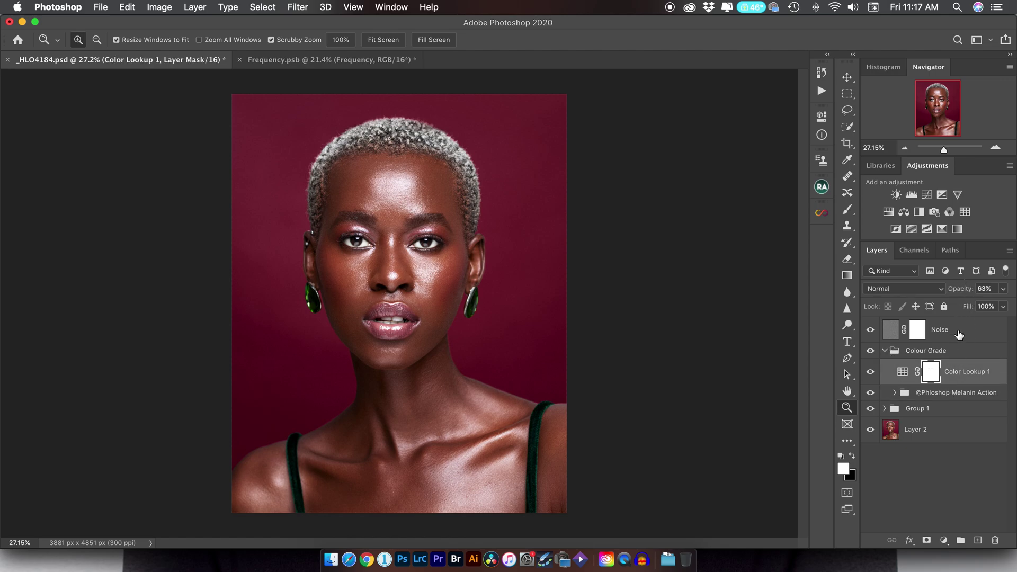
- Collapse and hide the Colour Grade group, leaving Group 1 selected beneath it
left_click(894, 354)
left_click(886, 352)
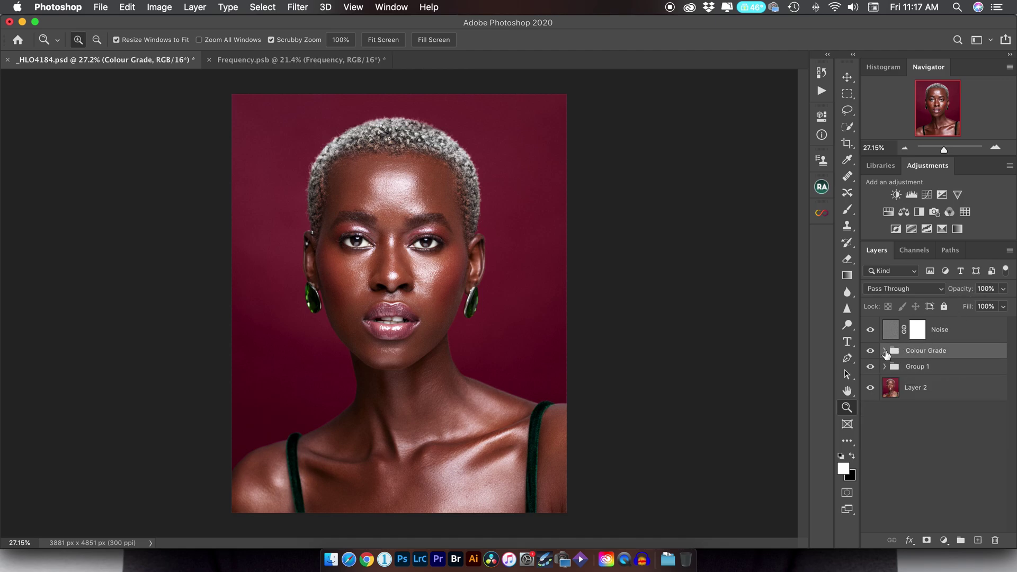
left_click(870, 351)
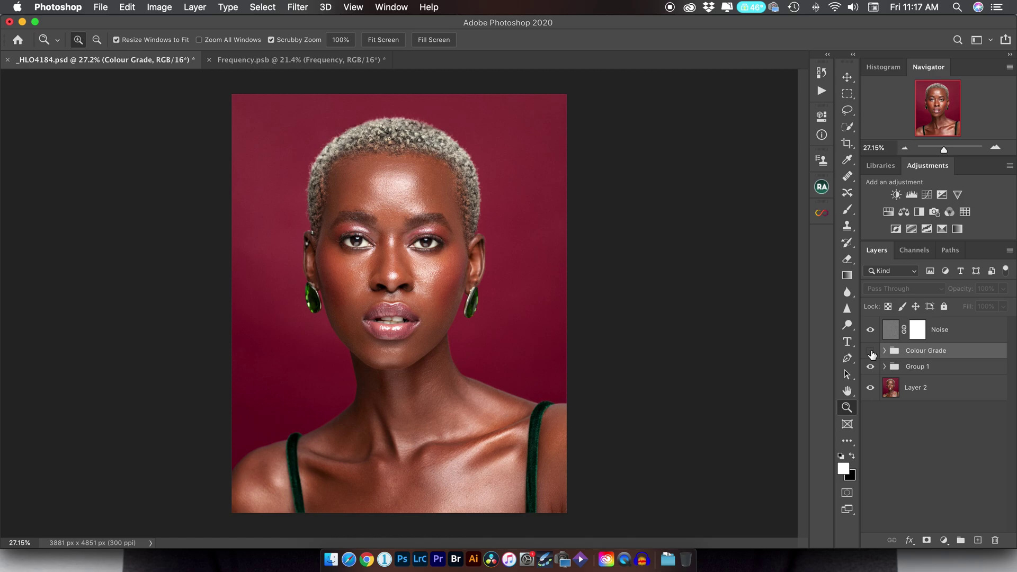
left_click(935, 370)
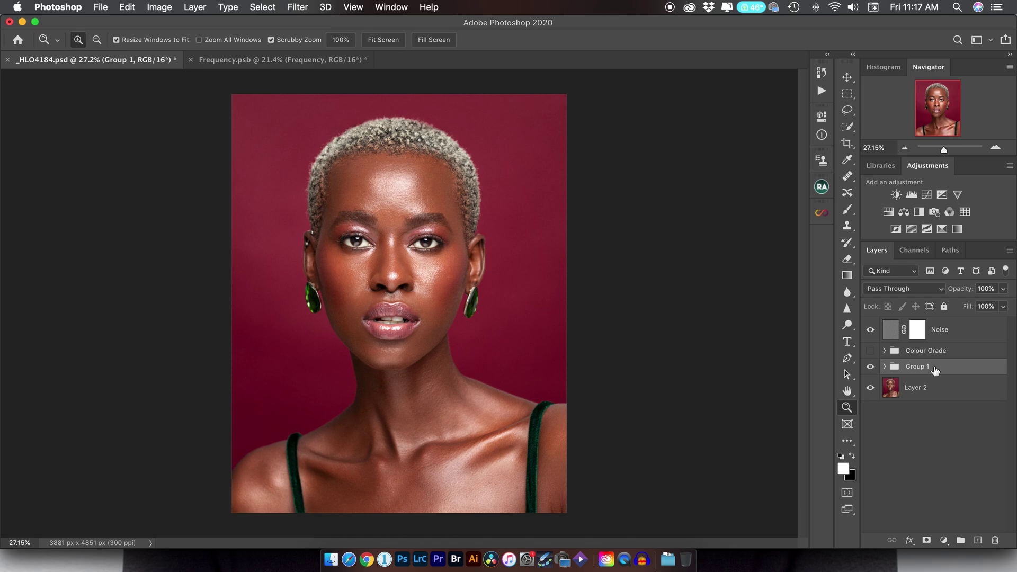
- Run the Melanin action from the Actions panel on the portrait
left_click(821, 91)
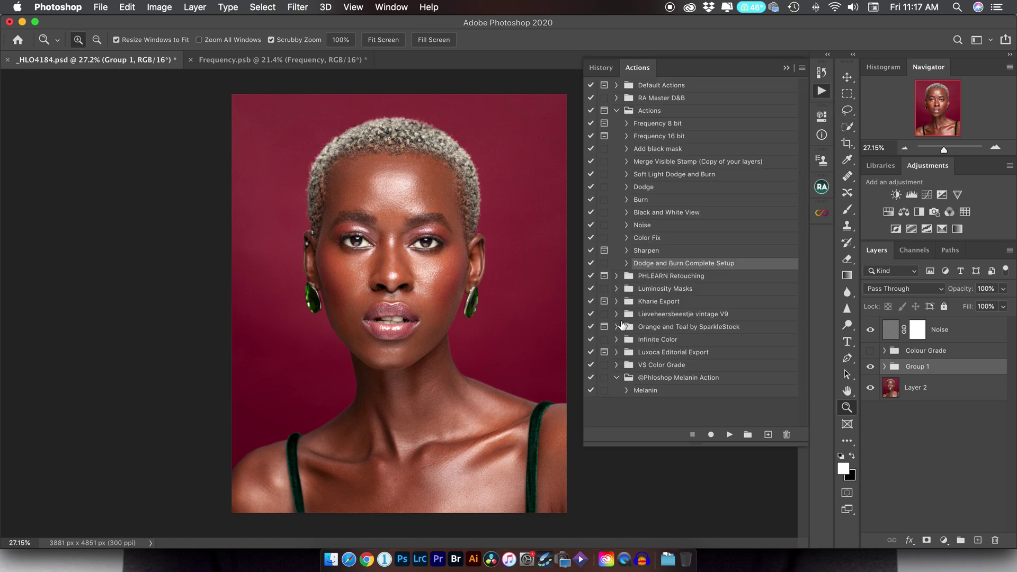
left_click(644, 391)
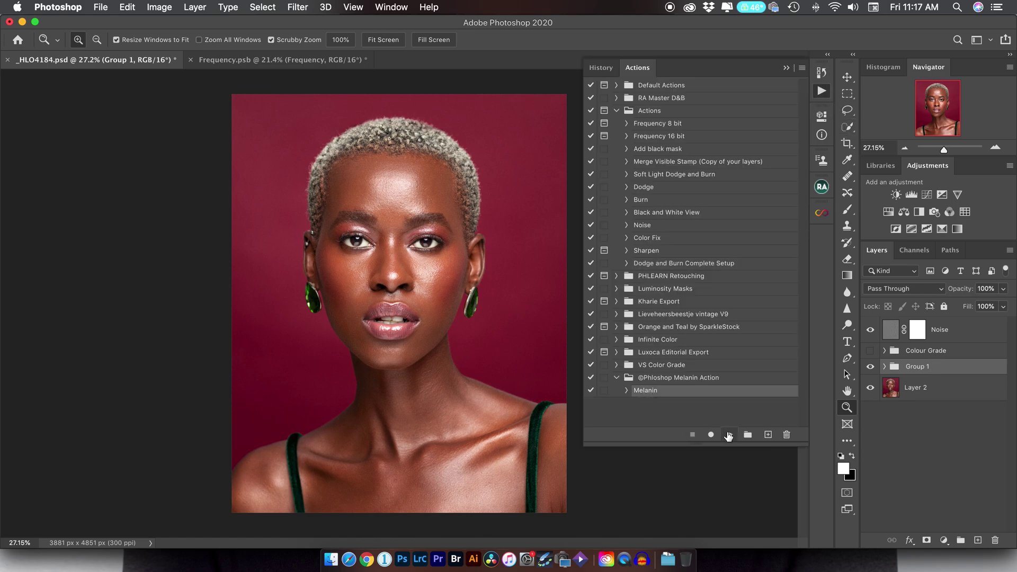
left_click(729, 434)
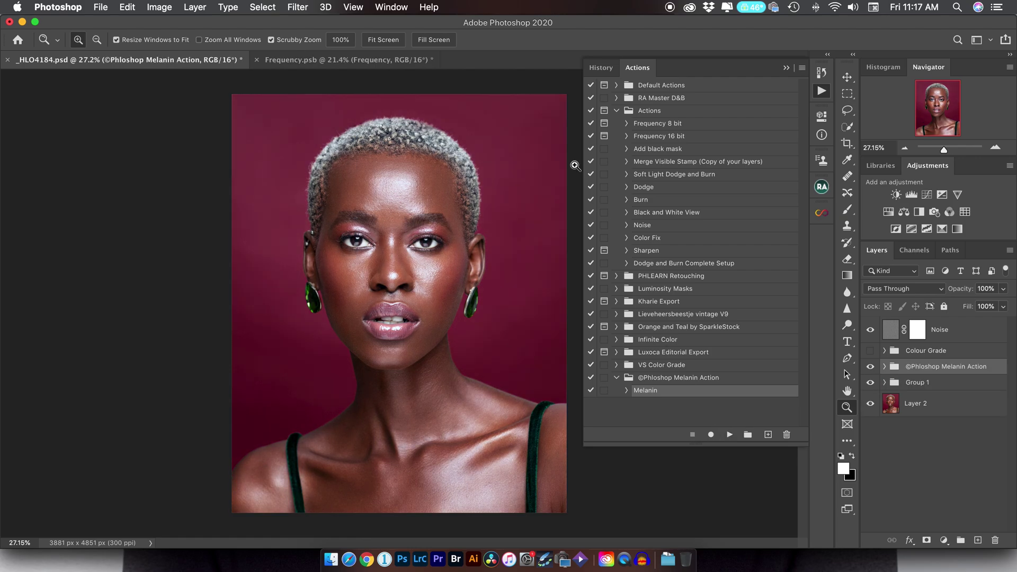
left_click(786, 69)
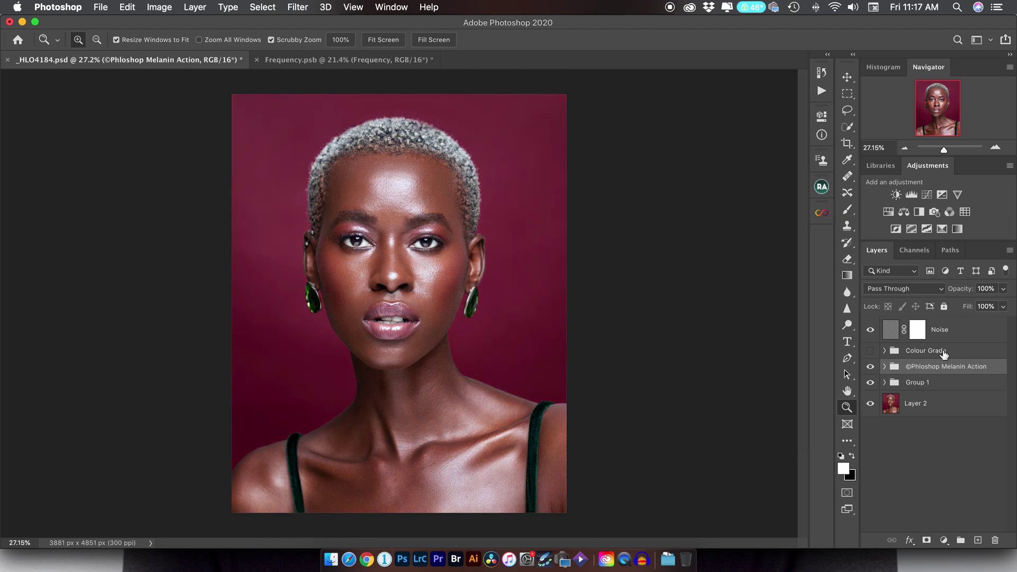
- Expand the new Melanin group and compare it against Curves 7 and the old Colour Grade, keeping Melanin visible
left_click(885, 366)
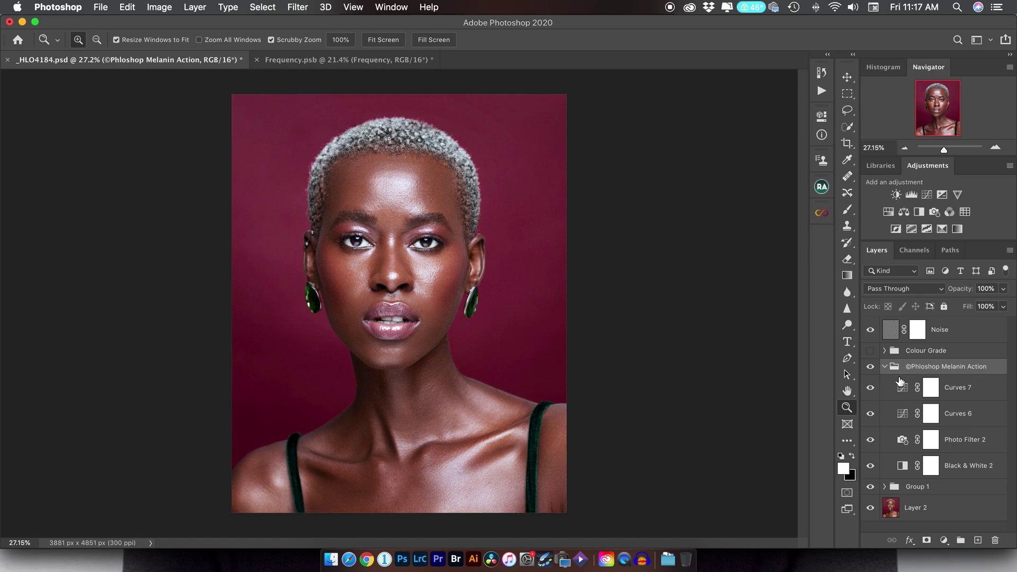
left_click(870, 388)
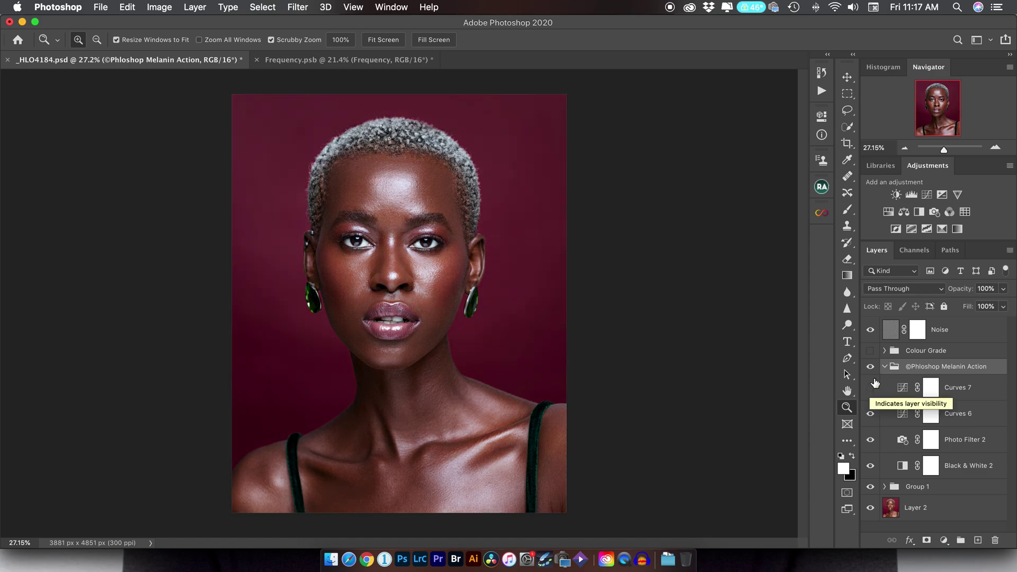
left_click(871, 366)
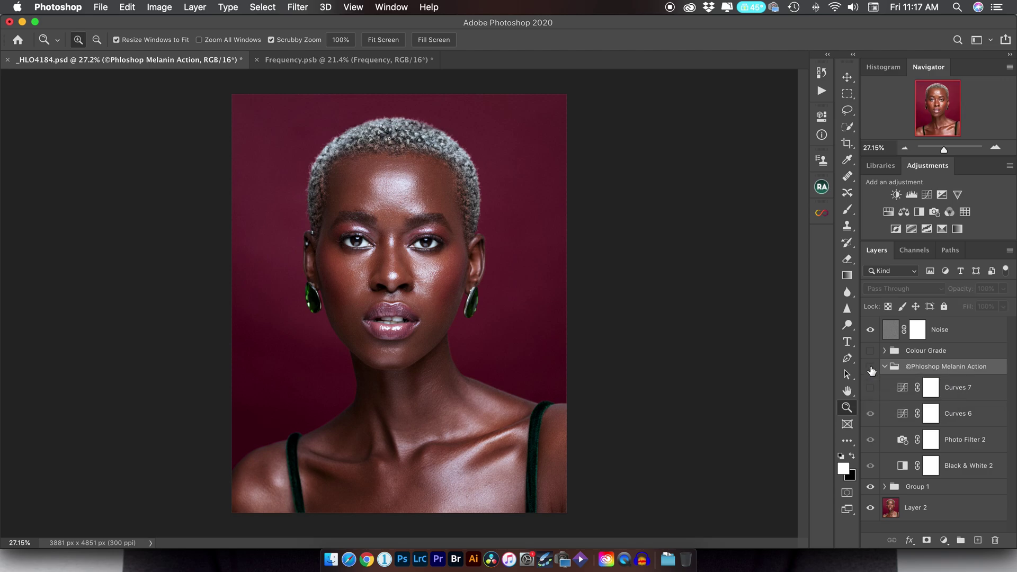
left_click(871, 351)
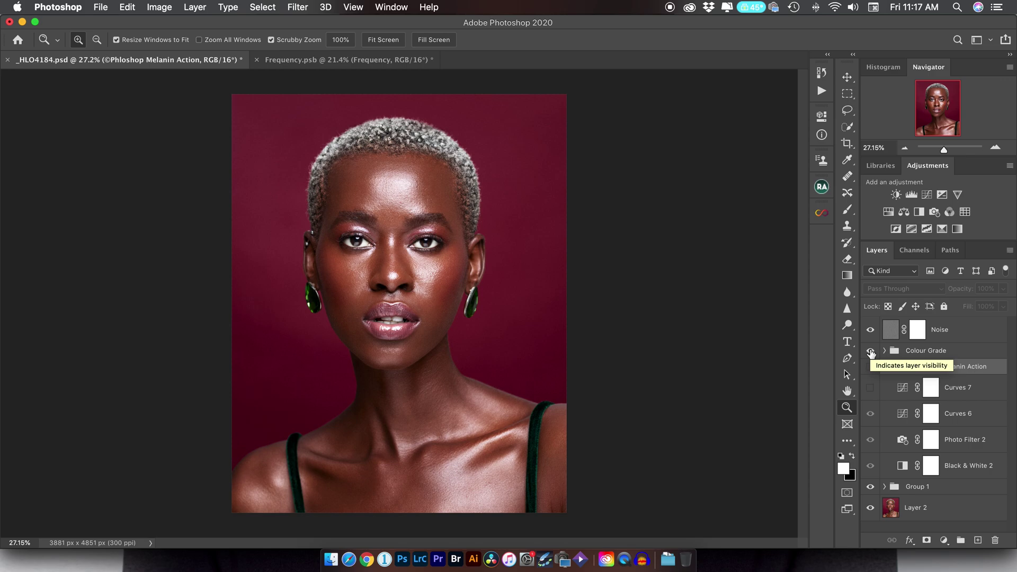
left_click(871, 351)
left_click(871, 366)
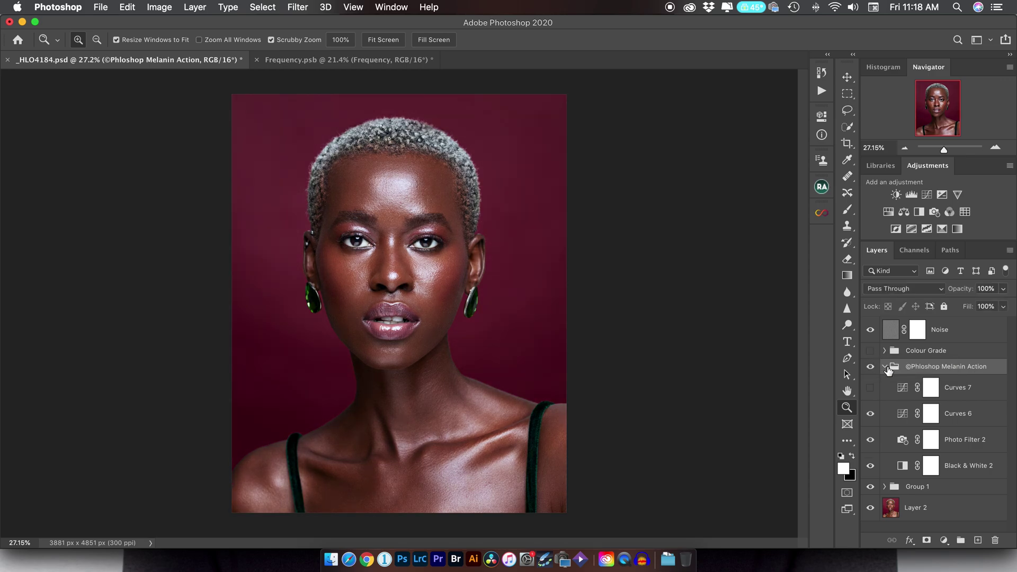
left_click(871, 388)
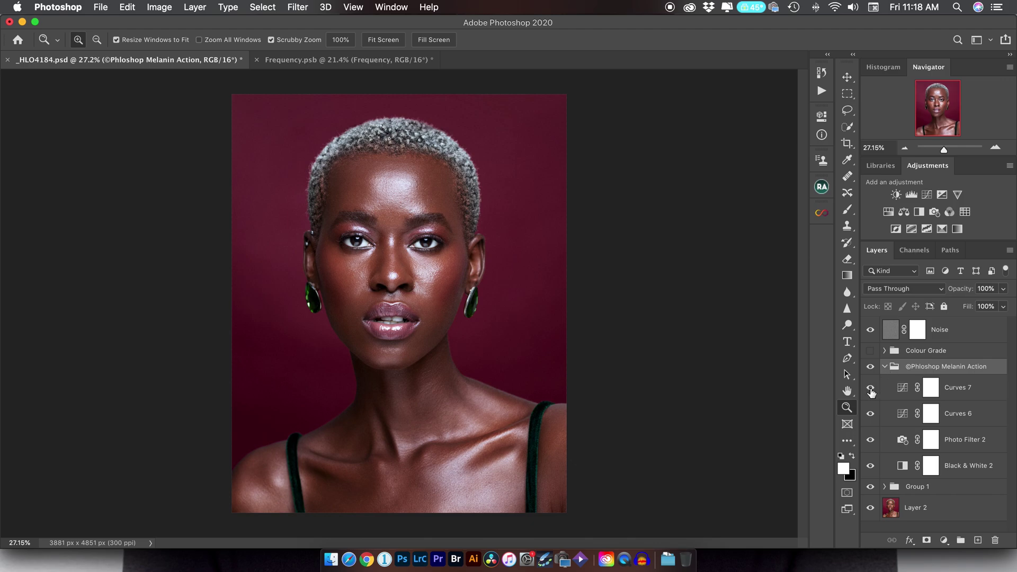
- Set Curves 7's opacity to 75%
left_click(956, 391)
left_click_drag(963, 293, 947, 296)
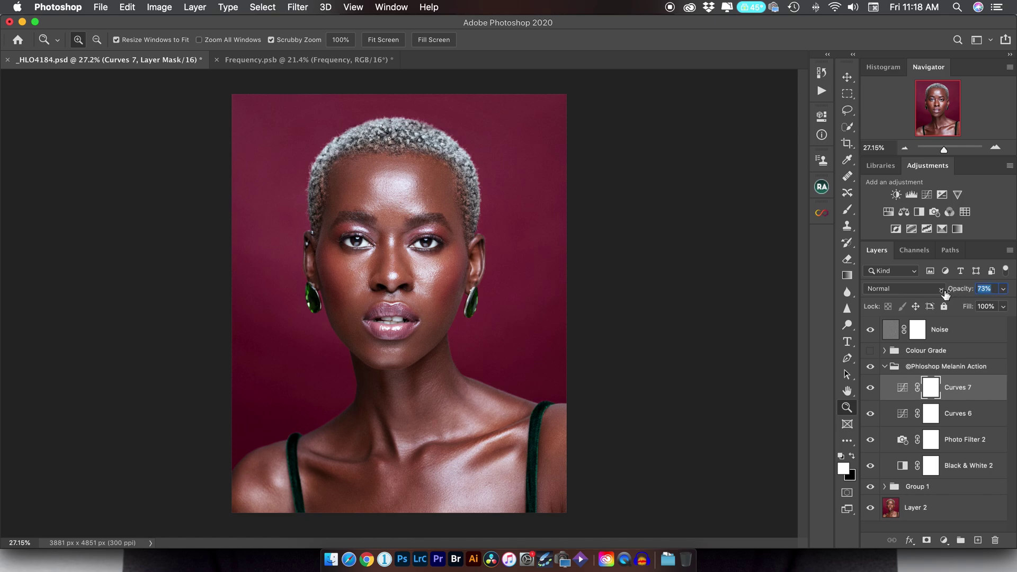
type("75")
key("Return")
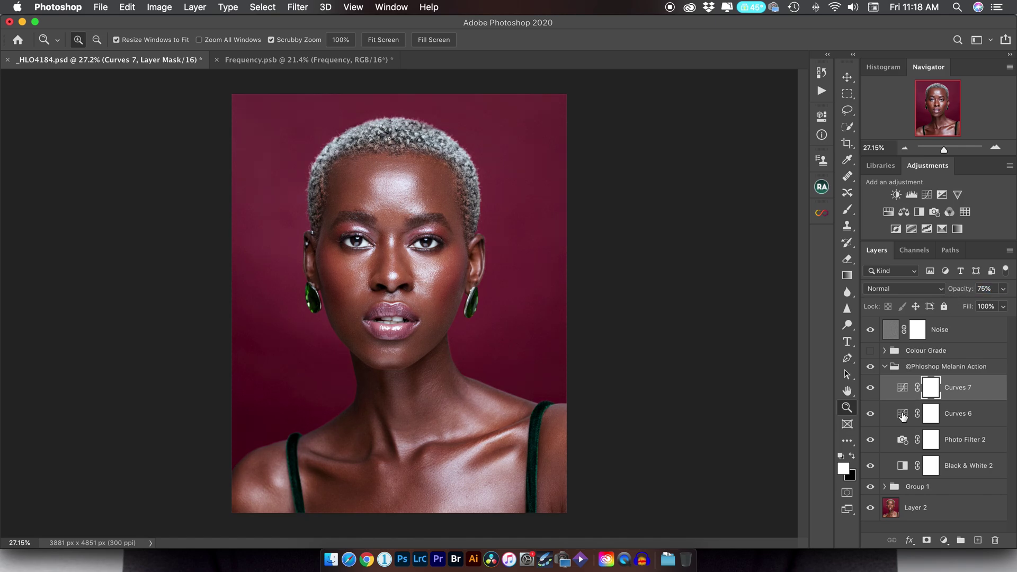
- Lower Photo Filter 2 to about 55% and the whole Melanin group to 40% opacity
left_click(872, 441)
left_click(871, 442)
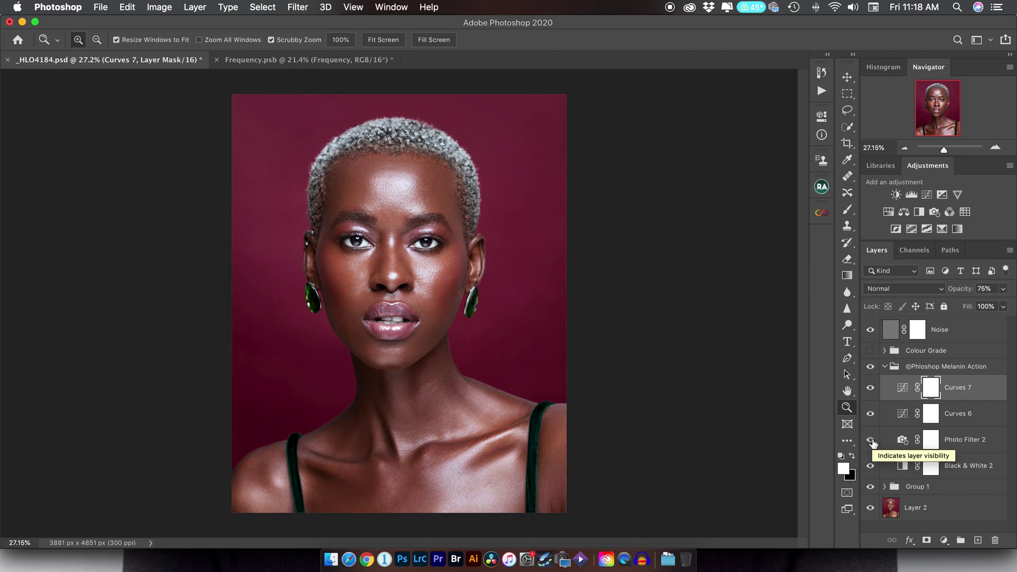
left_click(943, 440)
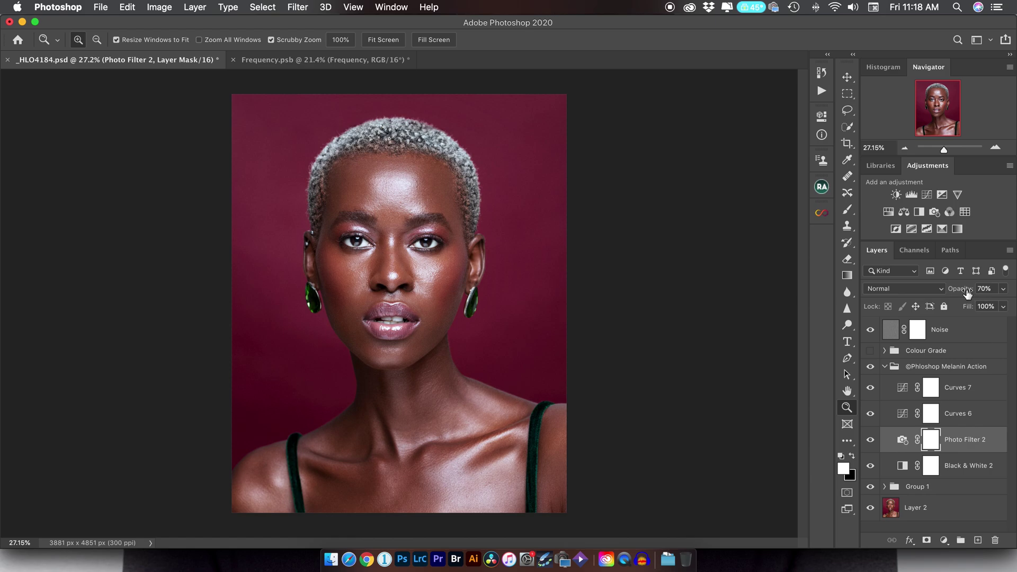
left_click_drag(965, 294, 955, 296)
left_click(885, 367)
left_click_drag(962, 292, 928, 294)
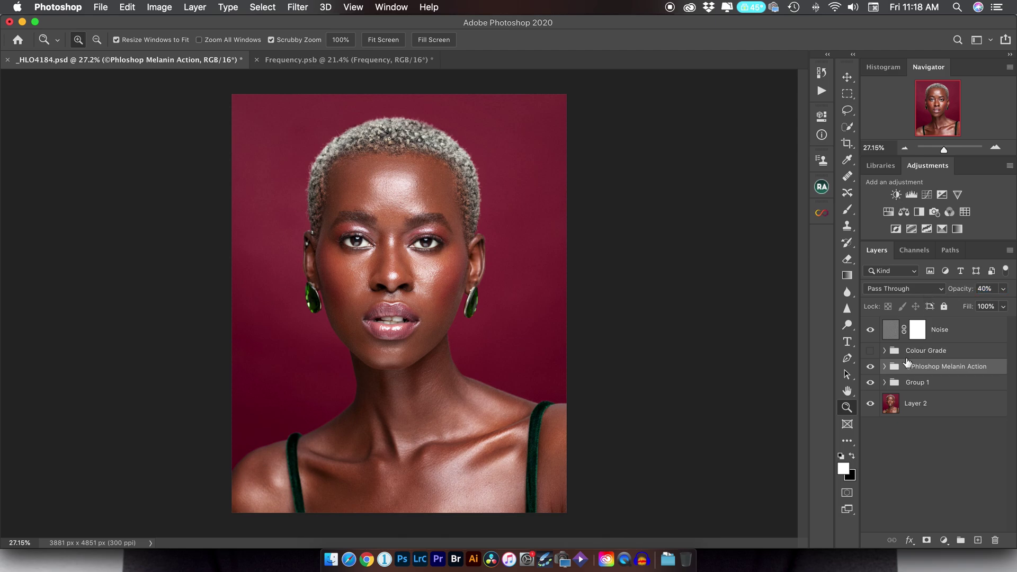
- Add a Color Lookup layer loaded with Desktop > Phloshop Luts > Phlozilla.cube above the Melanin group
left_click(965, 212)
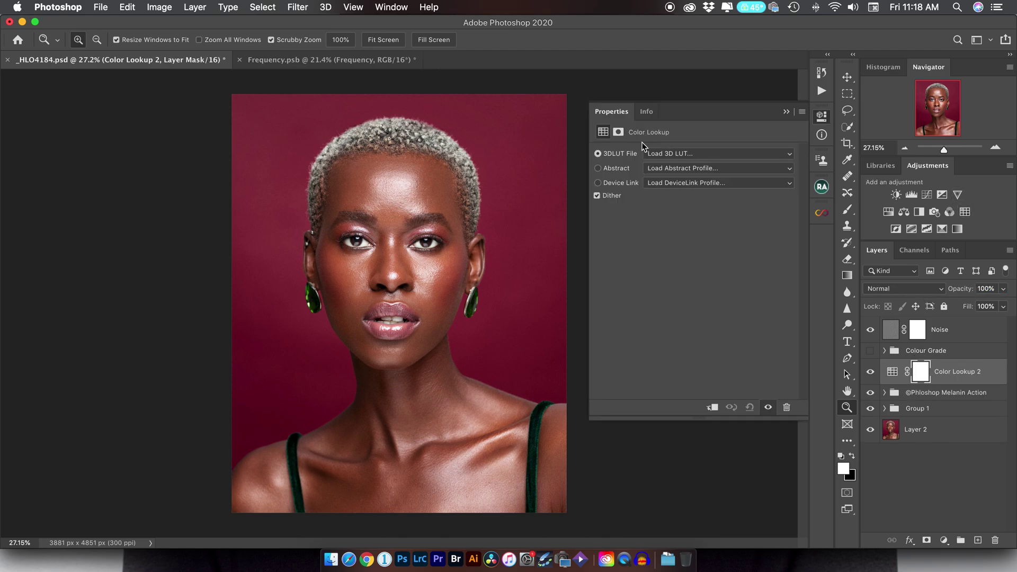
left_click(670, 154)
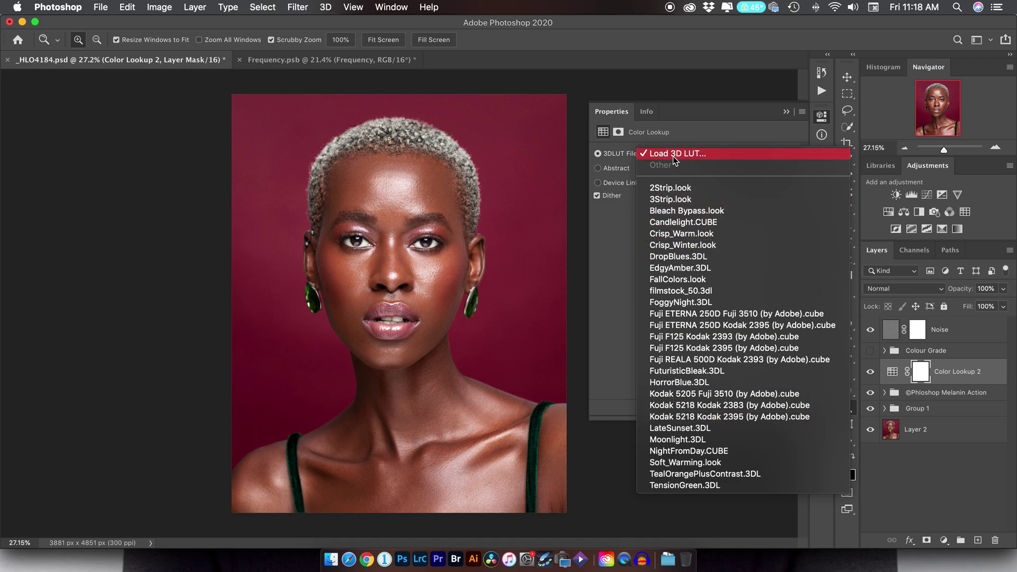
left_click(673, 154)
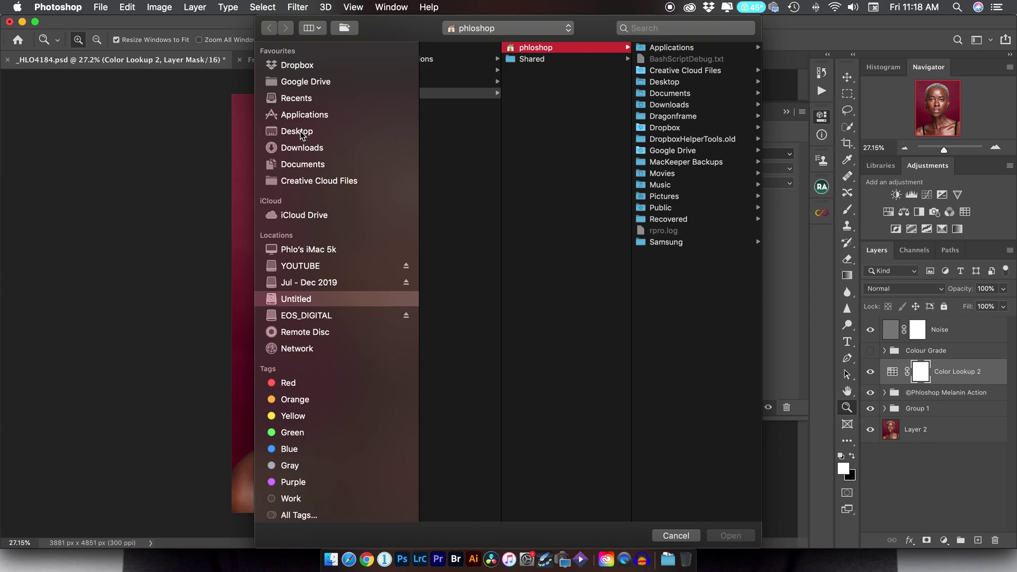
left_click(301, 134)
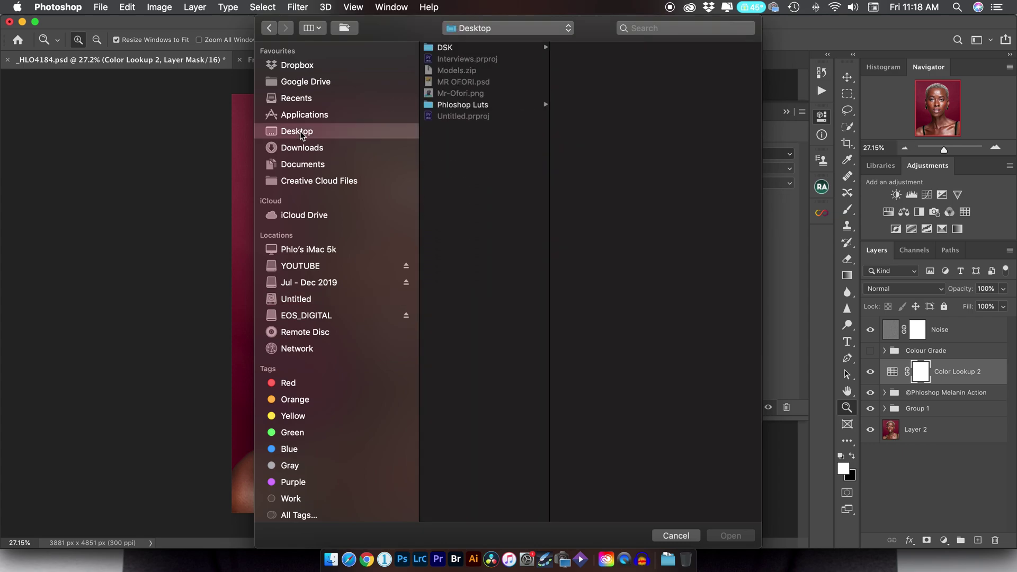
left_click(460, 108)
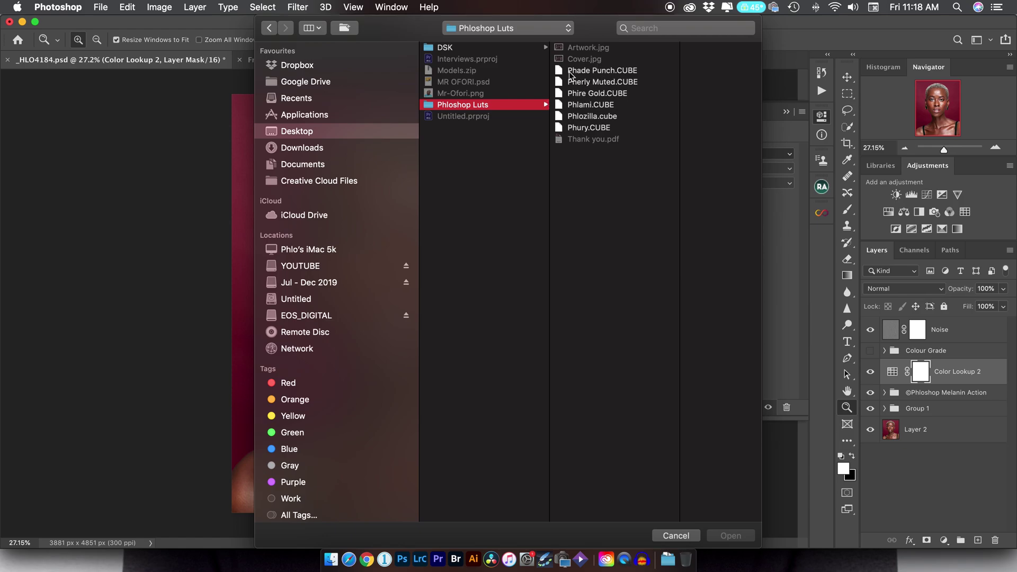
left_click(586, 117)
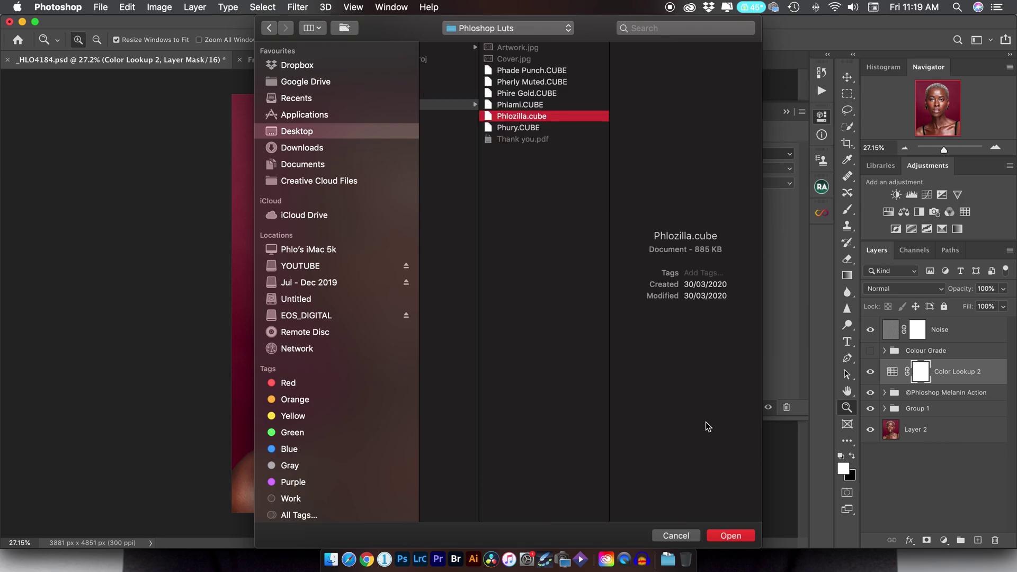
left_click(730, 536)
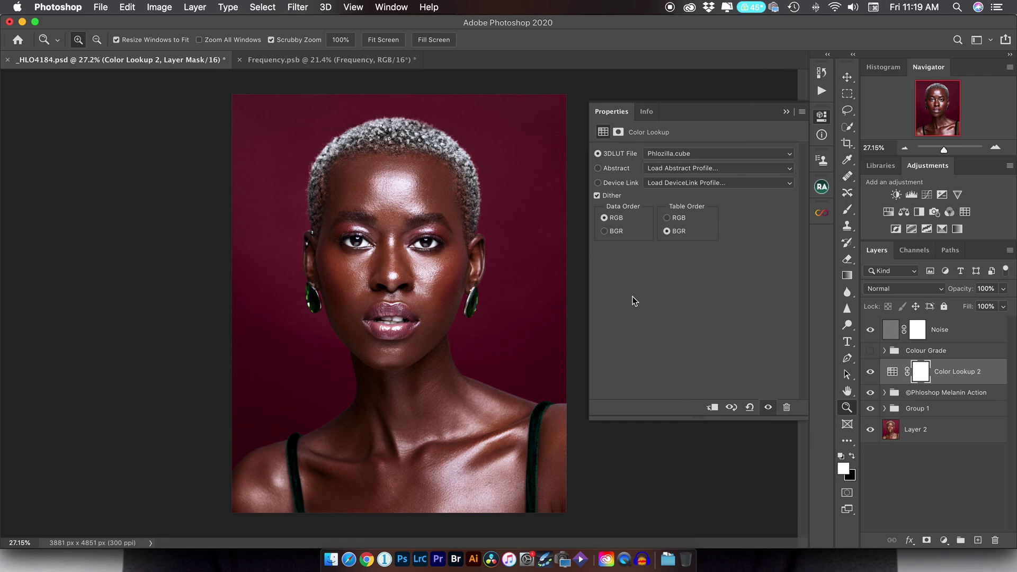
- Compare Color Lookup 2 on and off, then set its opacity to 45% with Melanin visible
left_click(870, 395)
left_click(871, 373)
left_click(871, 374)
left_click_drag(964, 290, 927, 293)
left_click(871, 393)
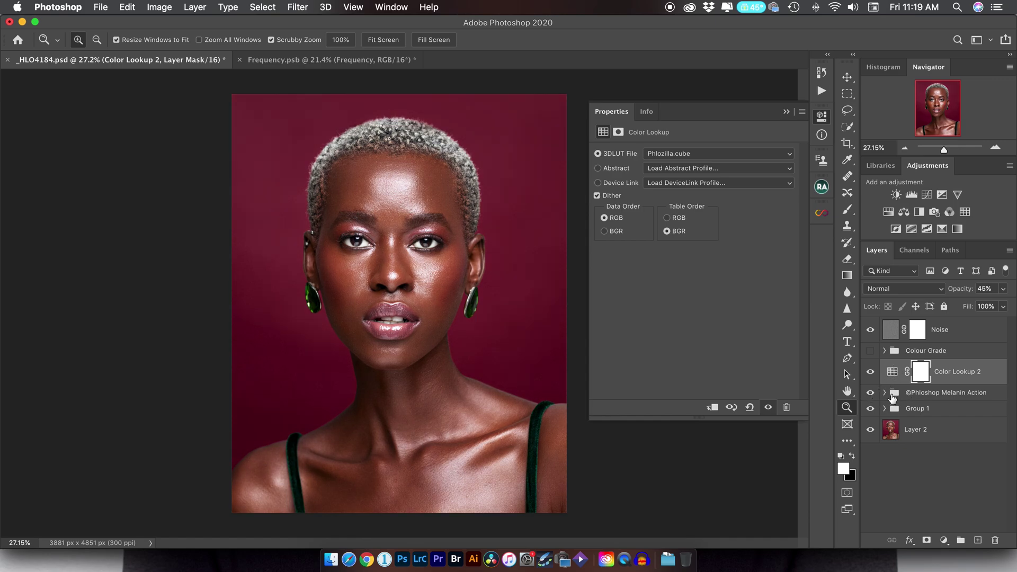
- Add a Color Lookup 3 layer loaded with the Phade Punch.CUBE LUT
left_click(965, 212)
left_click(663, 154)
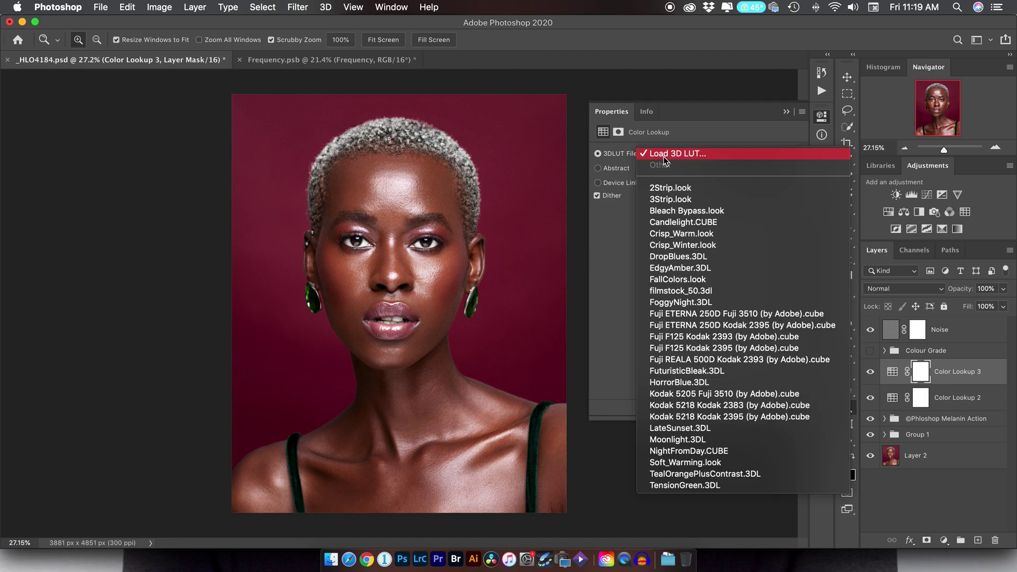
left_click(664, 156)
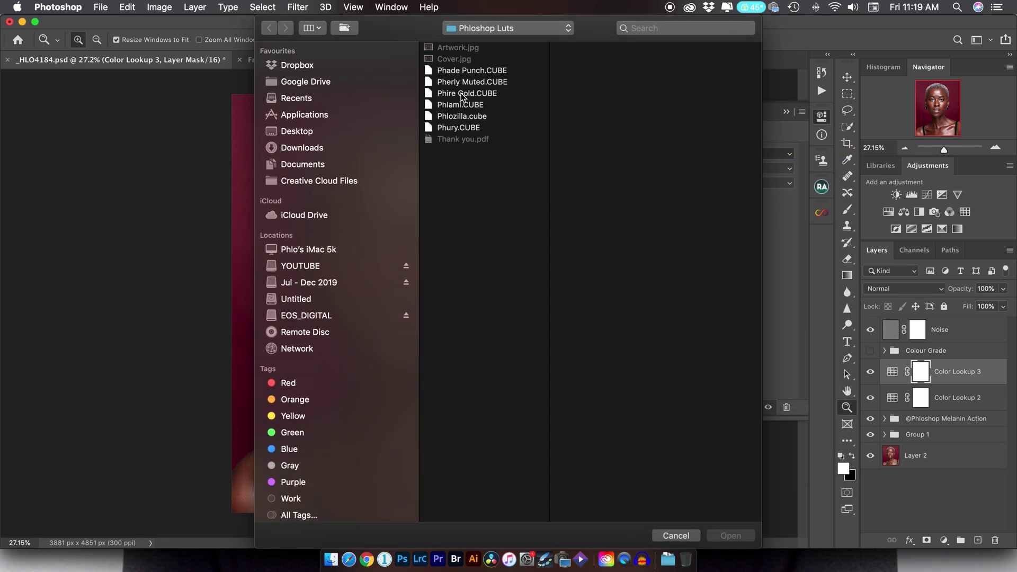
left_click(458, 72)
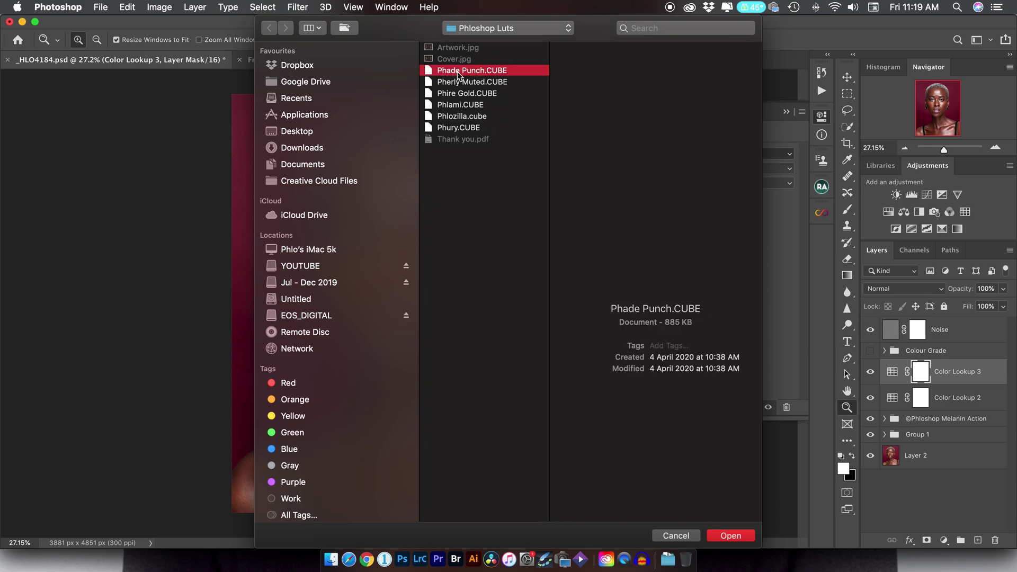
left_click(731, 537)
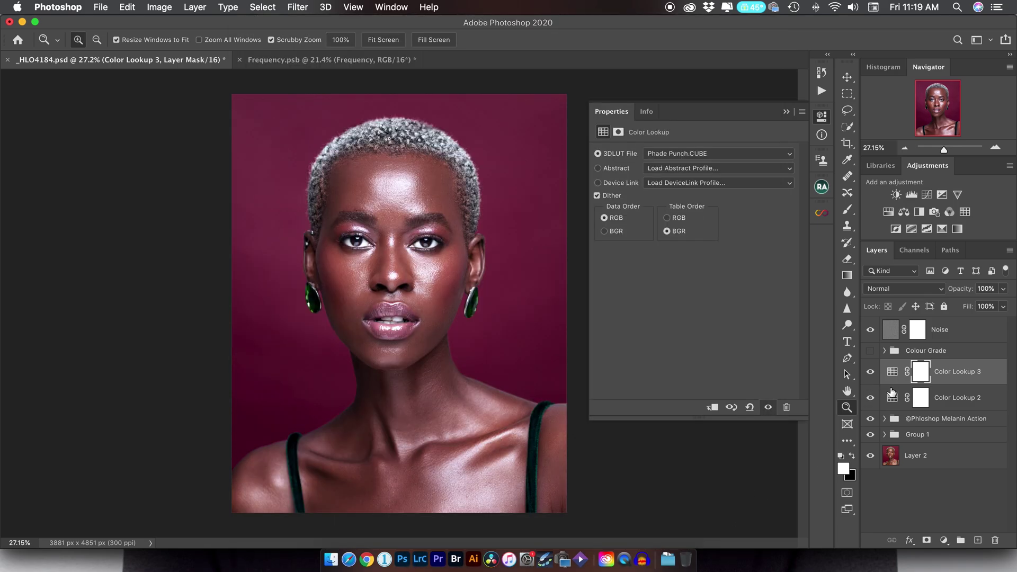
- Hide Color Lookup 2 and compare Color Lookup 3 on and off, lowering it to 50% opacity
left_click(871, 398)
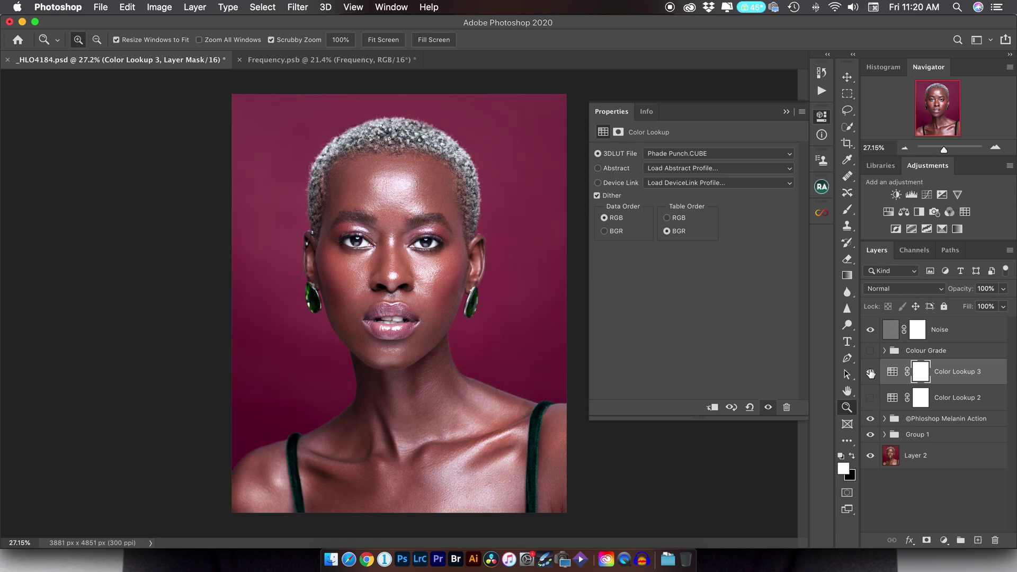
left_click(871, 373)
left_click(870, 373)
left_click_drag(964, 292, 932, 295)
left_click(870, 372)
left_click(870, 373)
- Restore Color Lookup 3 to 100% opacity and try the Pherly Muted.CUBE LUT, comparing on and off
key("0")
left_click(662, 156)
left_click(669, 139)
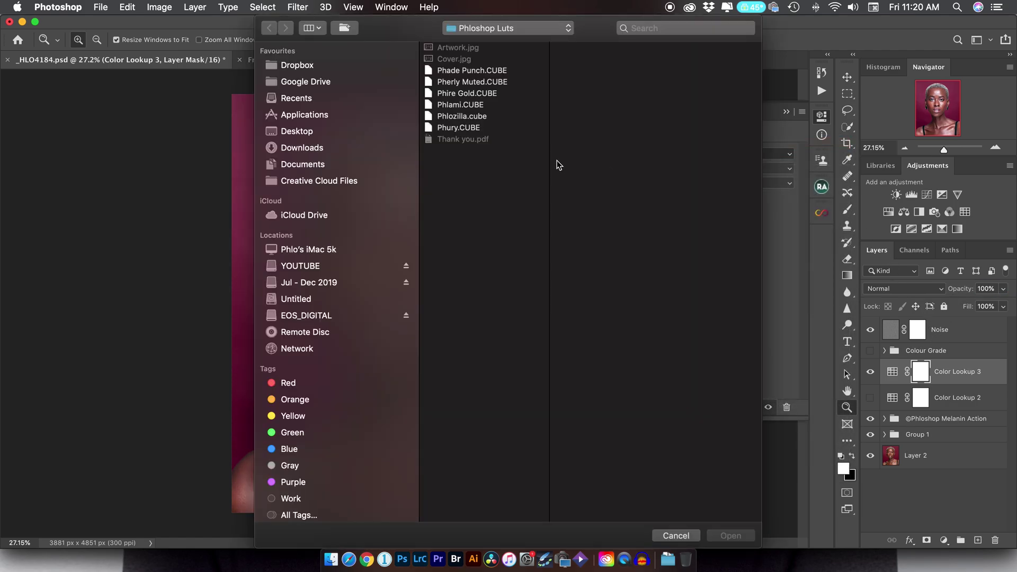
left_click(460, 82)
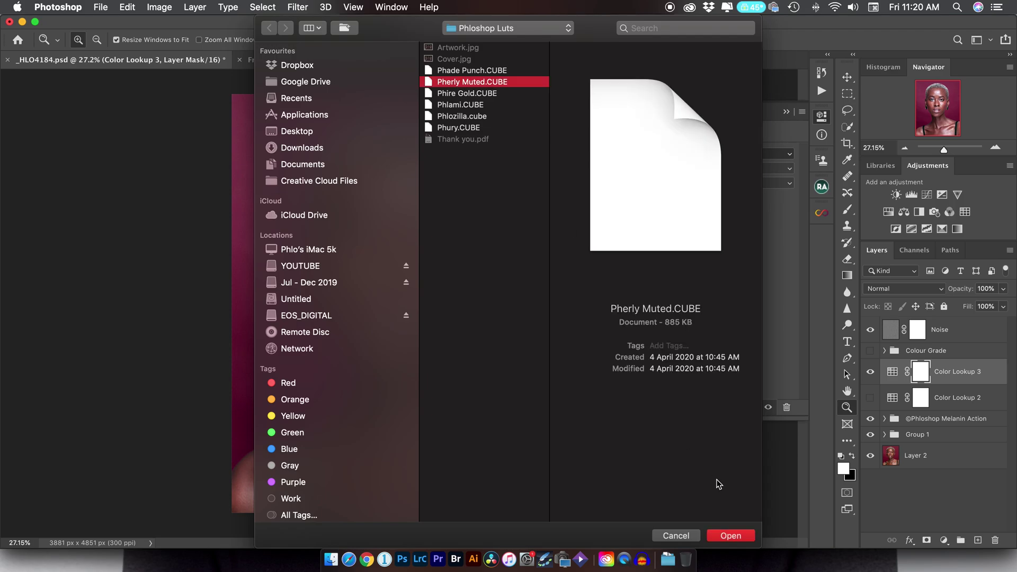
left_click(728, 536)
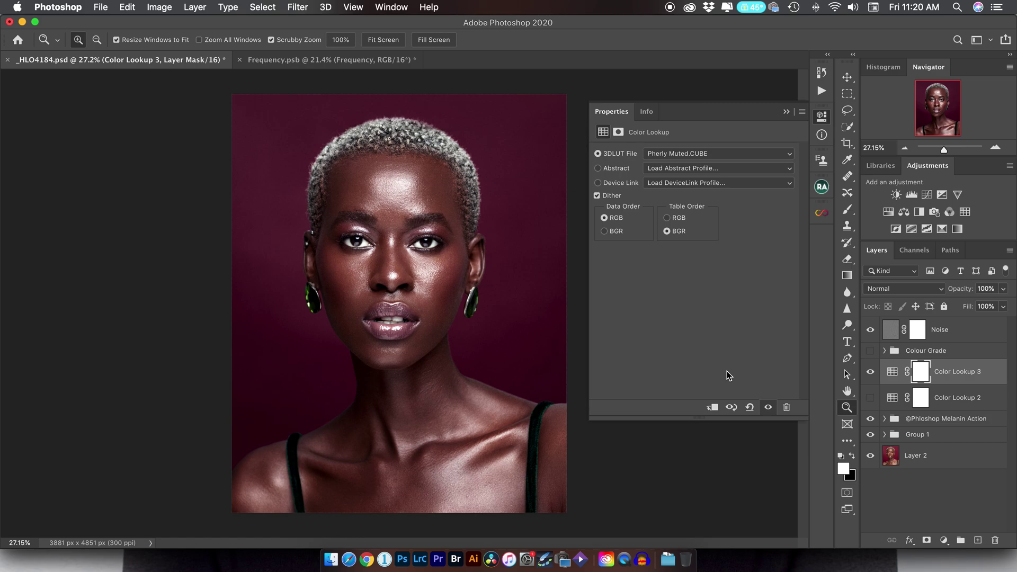
left_click(870, 372)
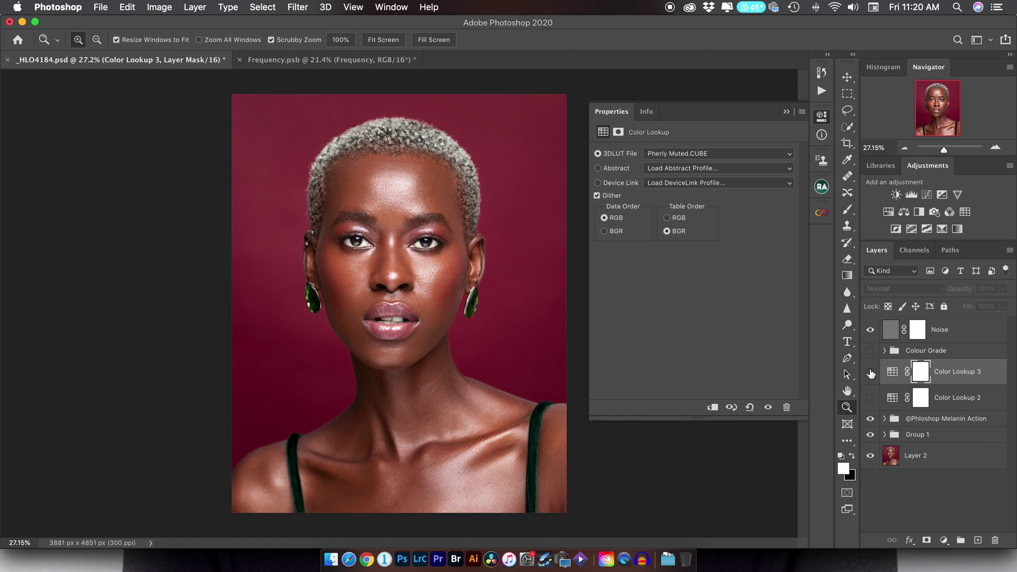
left_click(871, 372)
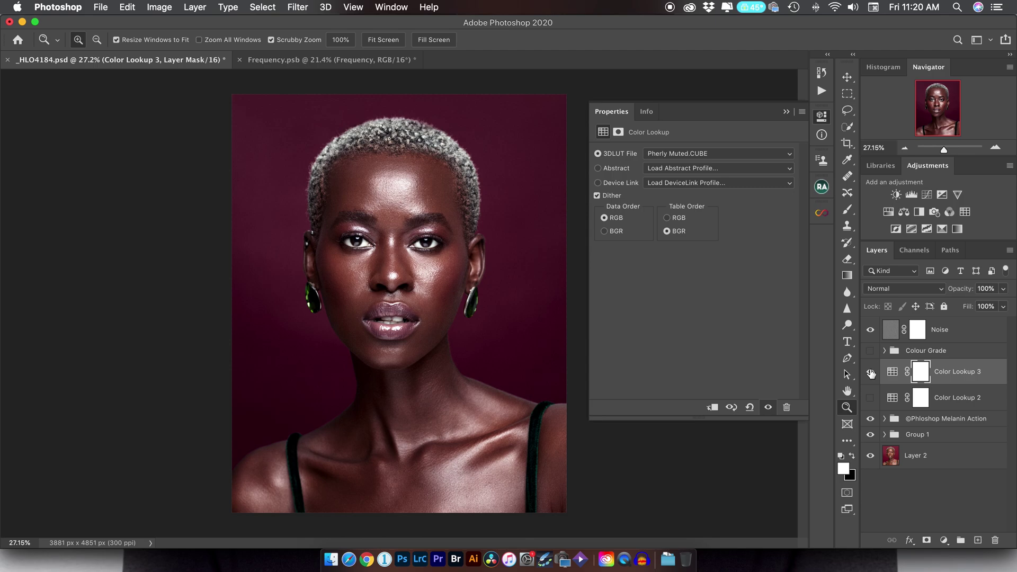
left_click(956, 291)
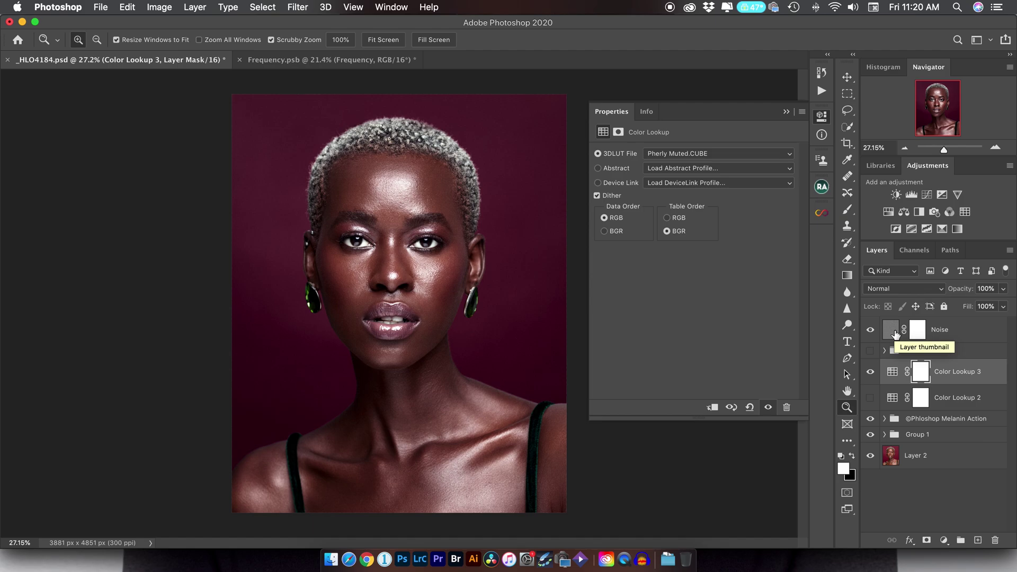
- Swap Color Lookup 3 to the Phire Gold.CUBE LUT and compare it on and off
left_click(657, 154)
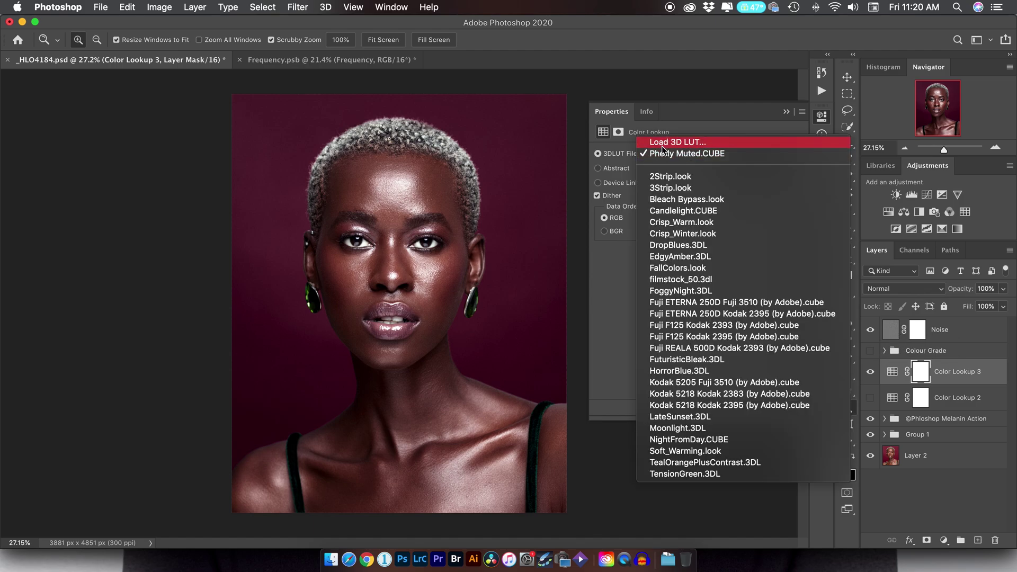
left_click(663, 144)
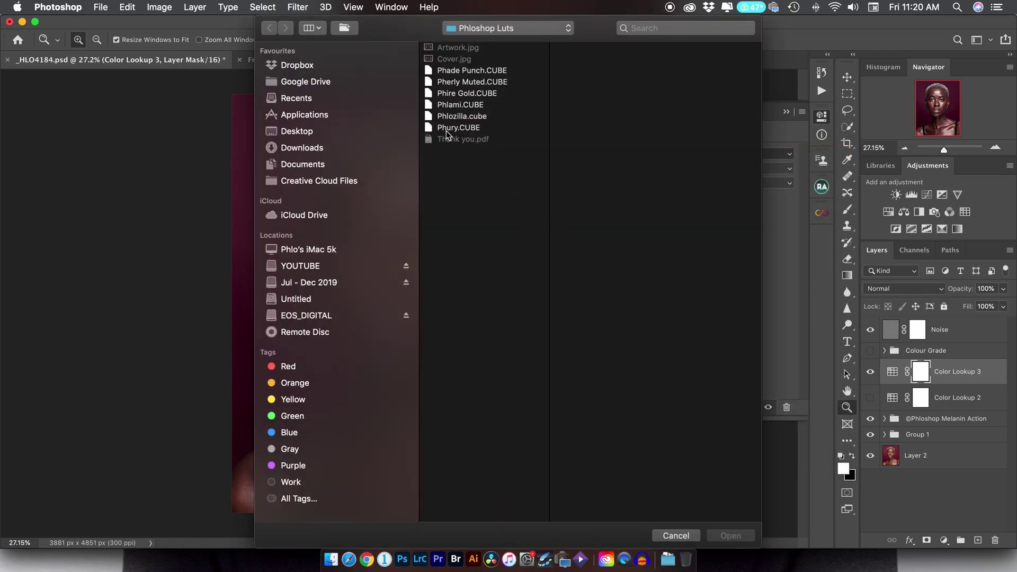
left_click(458, 105)
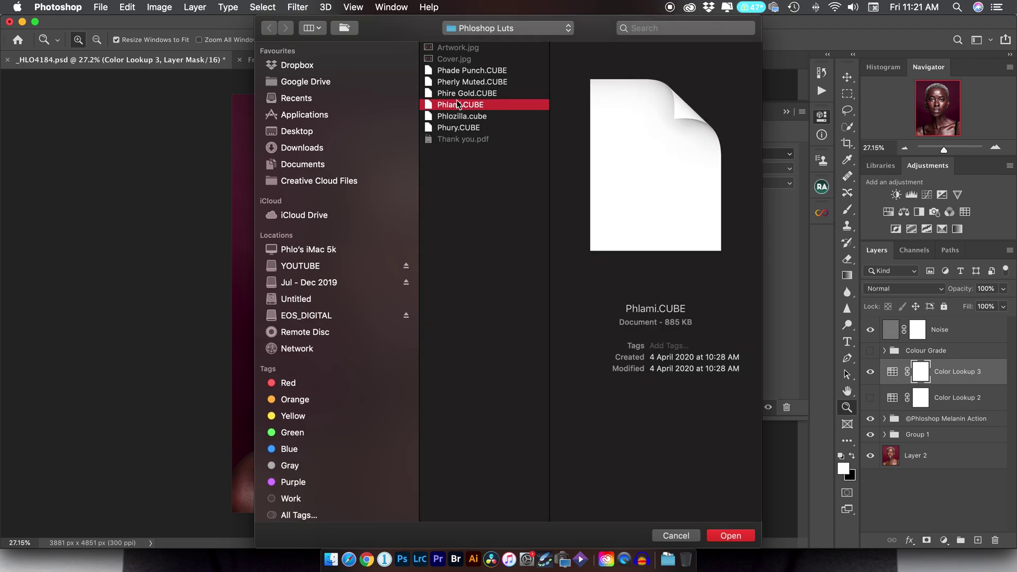
left_click(462, 94)
left_click(736, 536)
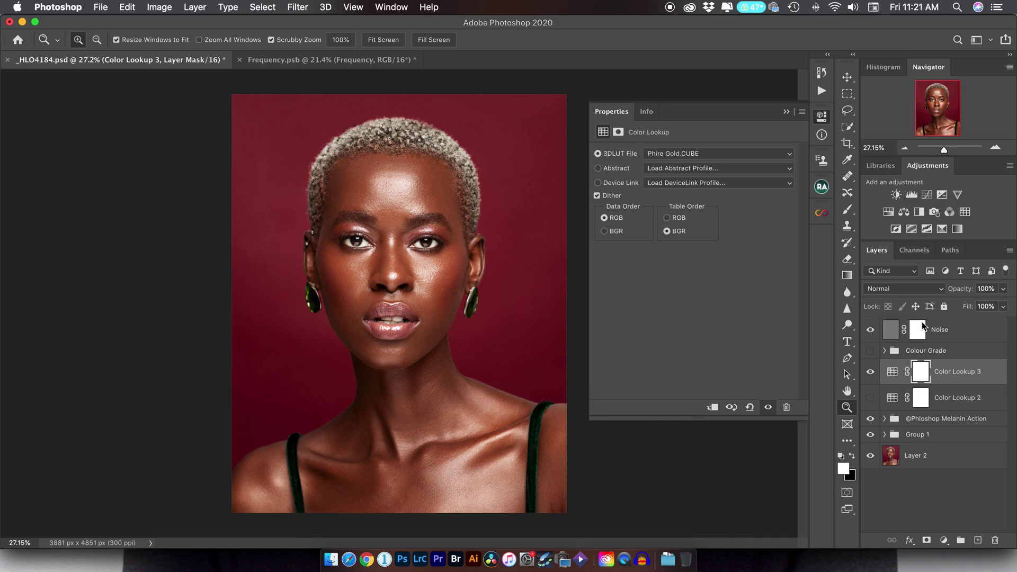
left_click(870, 372)
left_click(870, 373)
- Load the Phury.CUBE LUT into Color Lookup 3 and compare the magenta grade on and off
left_click(671, 153)
left_click(666, 144)
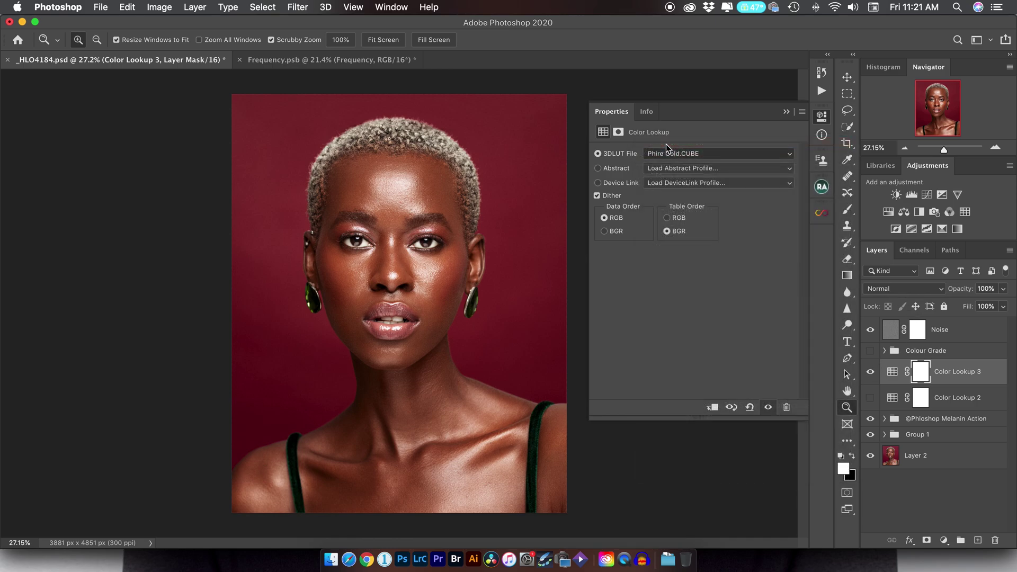
left_click(460, 129)
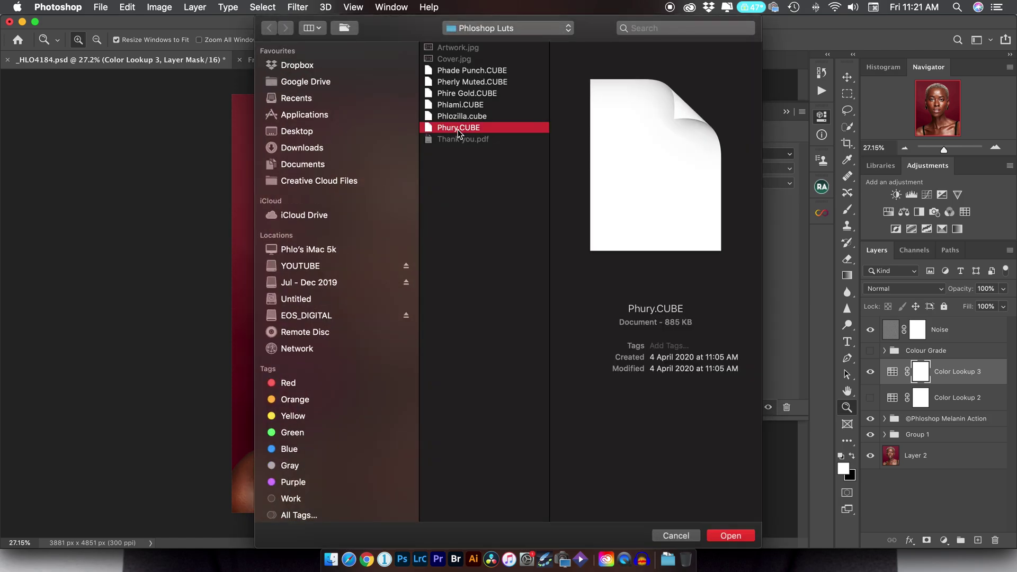
key("Return")
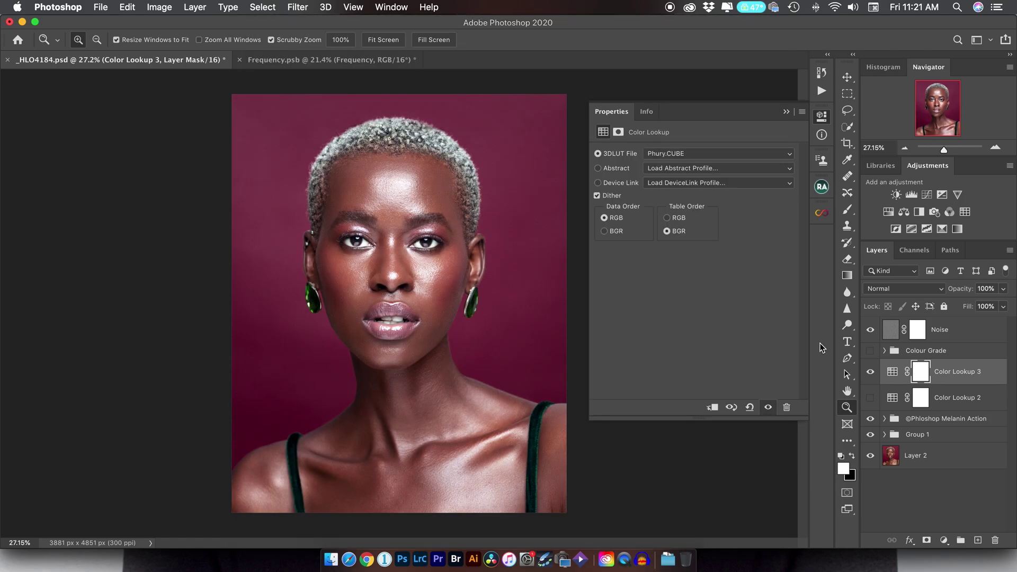
left_click(871, 372)
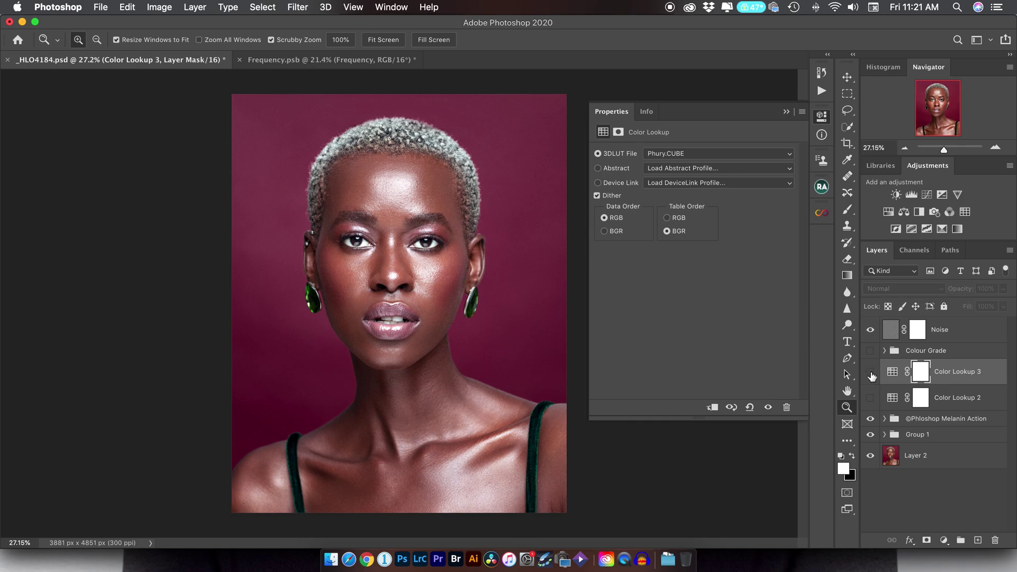
left_click(871, 372)
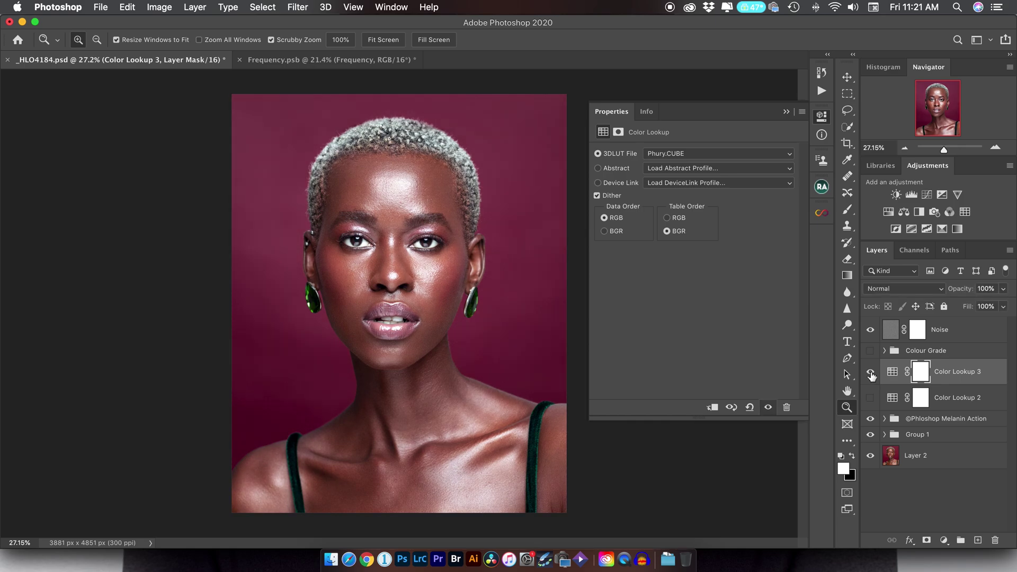
- Hide Color Lookup 3 and add a Color Lookup 4 layer loaded with Phade Punch.CUBE
left_click(870, 373)
left_click(965, 211)
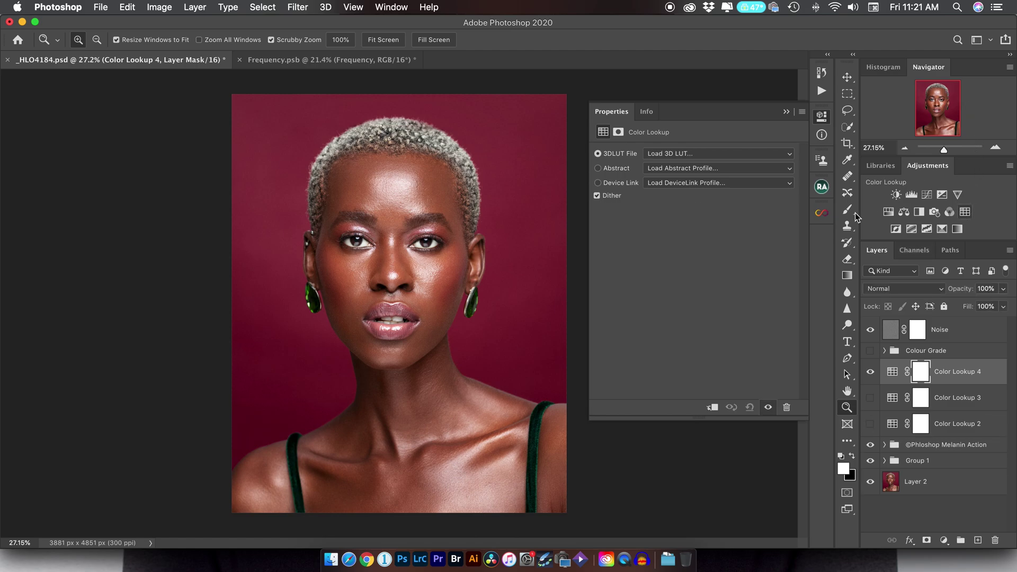
left_click(657, 157)
left_click(660, 154)
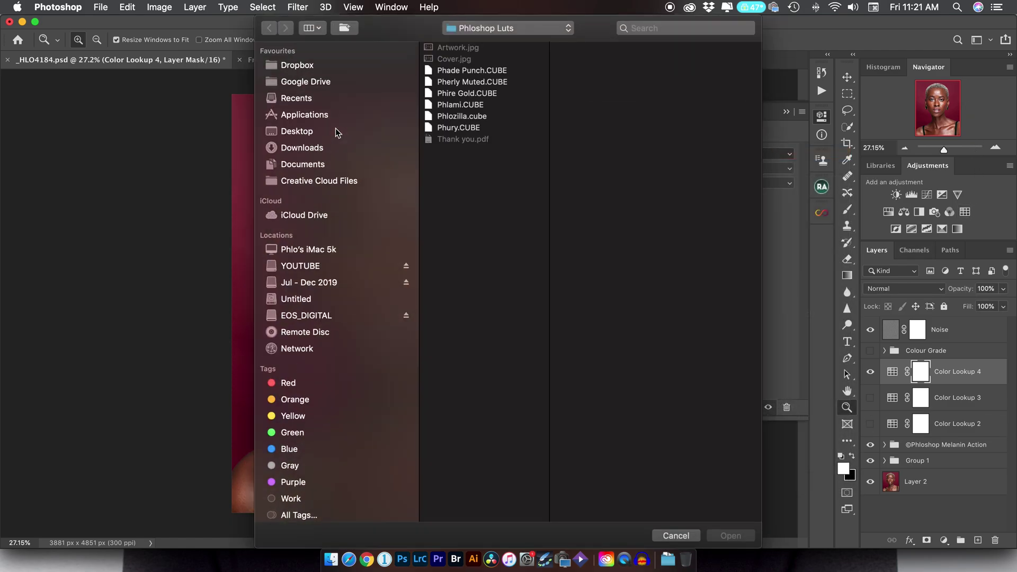
left_click(470, 72)
left_click(726, 536)
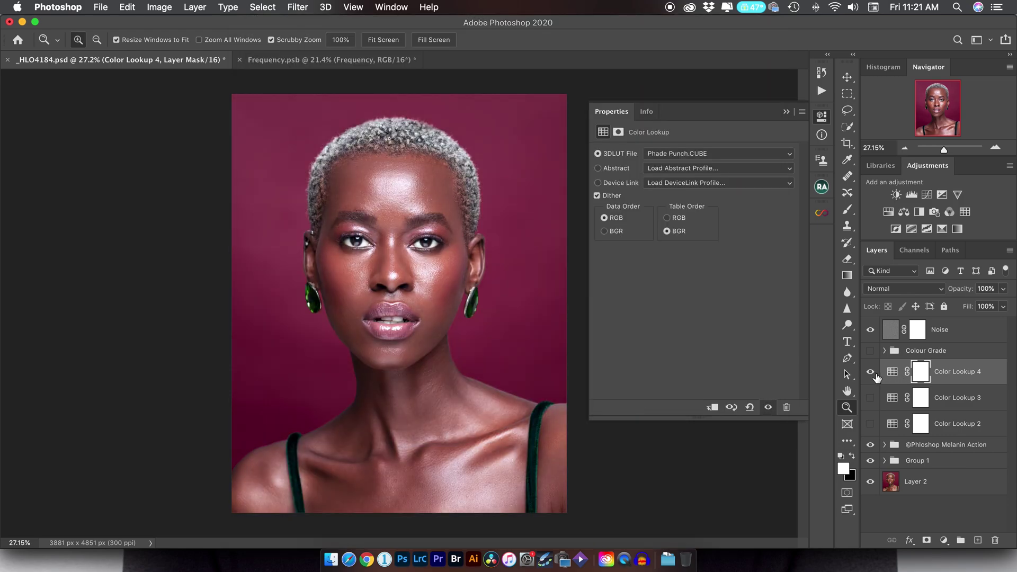
- Compare the lookup layers, ending with Color Lookup 2, 3 and 4 all visible
left_click(871, 373)
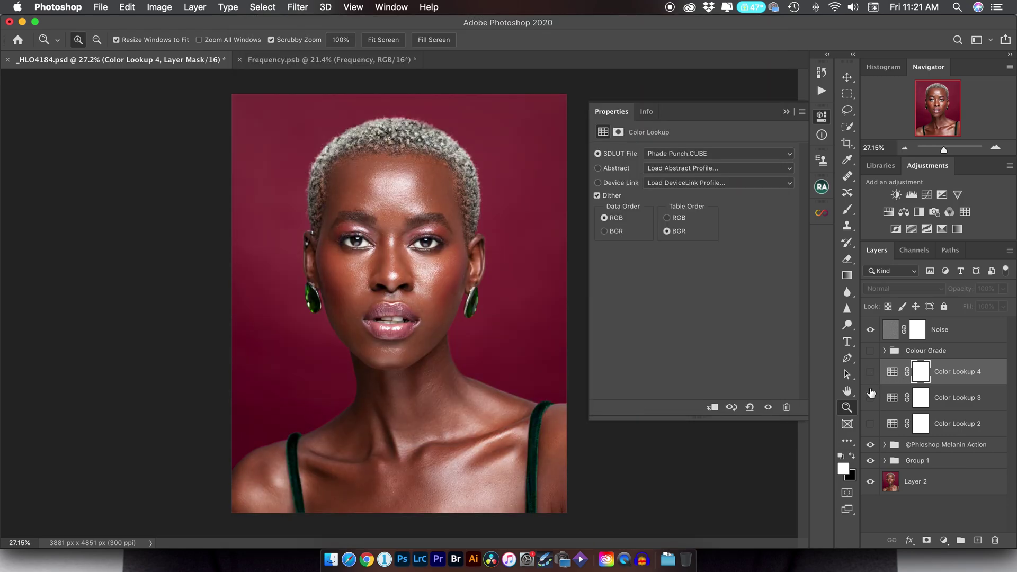
left_click(870, 372)
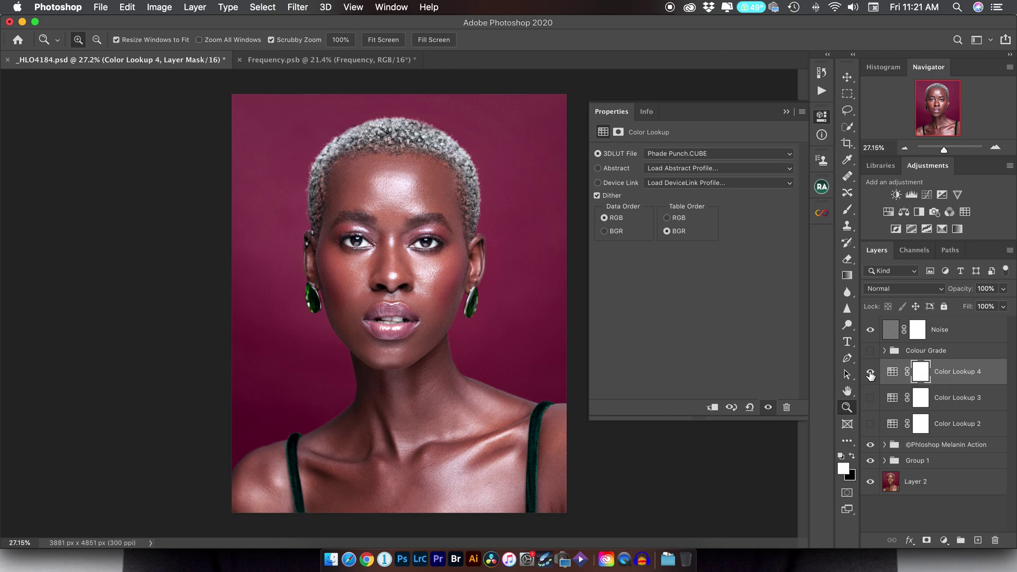
left_click(872, 398)
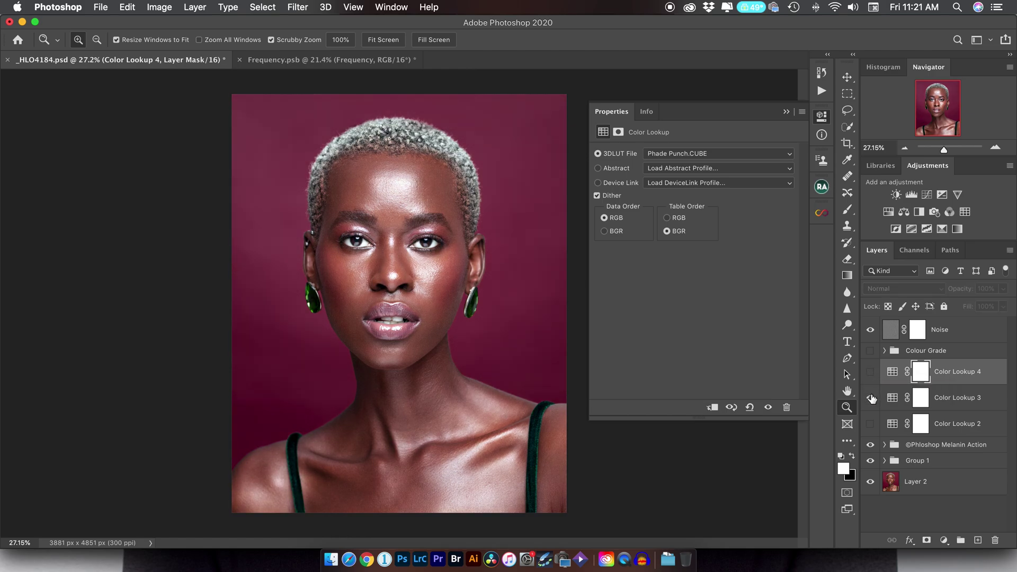
left_click(872, 399)
left_click(870, 371)
left_click(870, 424)
left_click(870, 398)
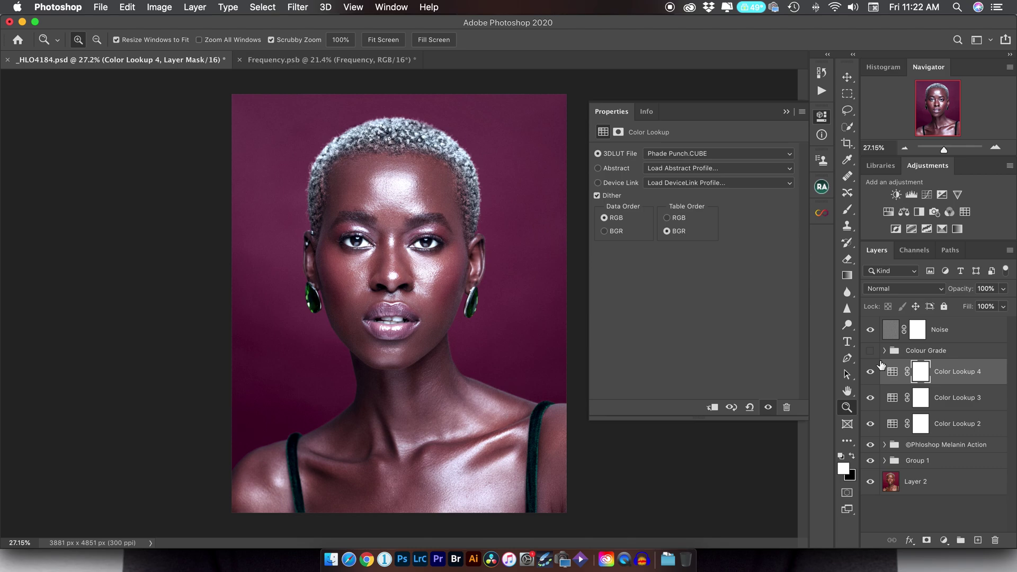
- Lower Color Lookup 4's opacity to 20%
left_click_drag(962, 294, 923, 295)
left_click(972, 292)
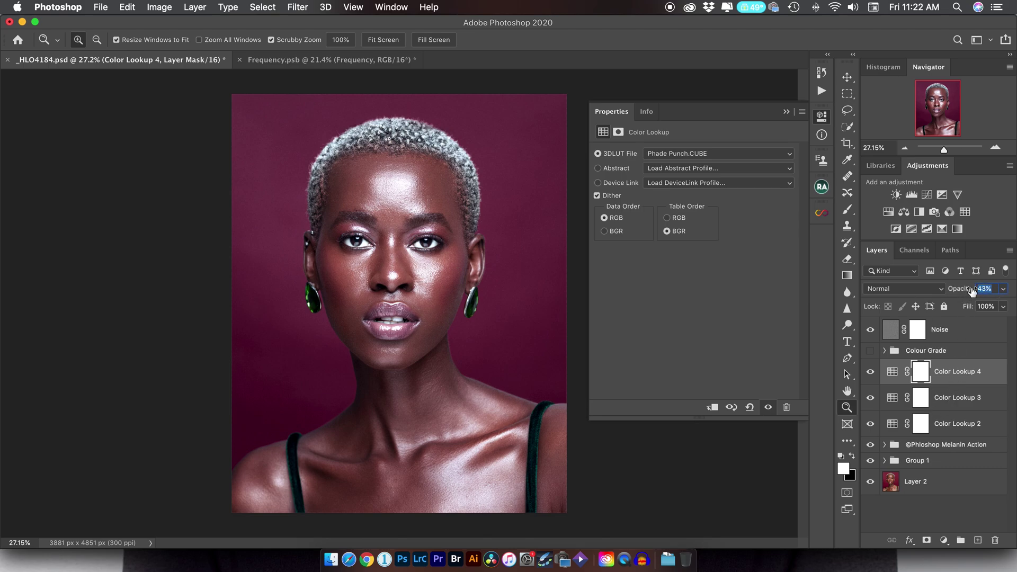
type("20")
key("Return")
- Set Color Lookup 3 to 20% opacity, then select Color Lookup 2 and Color Lookup 4
key("alt+bracketleft")
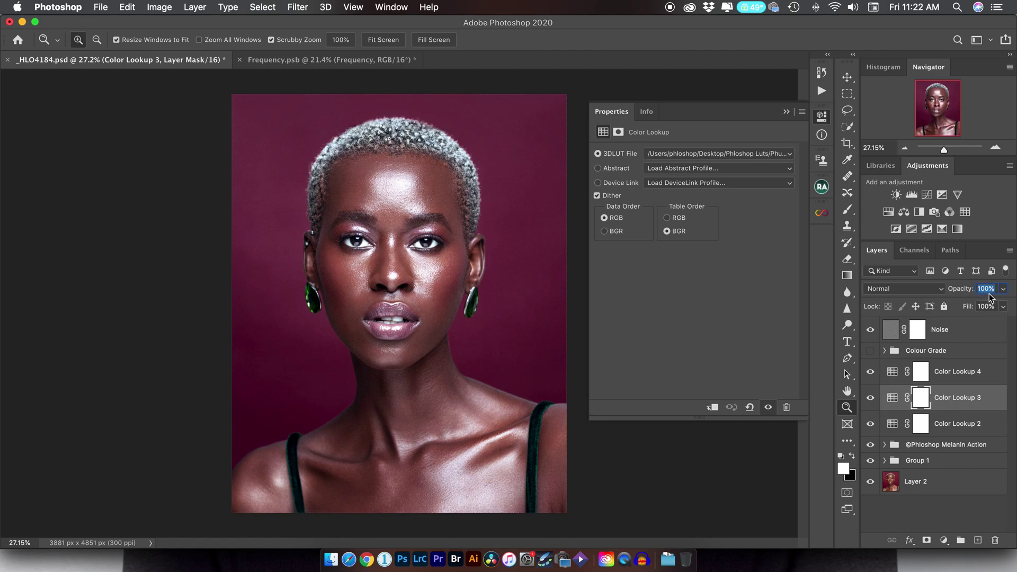
type("20")
key("Return")
left_click(949, 423)
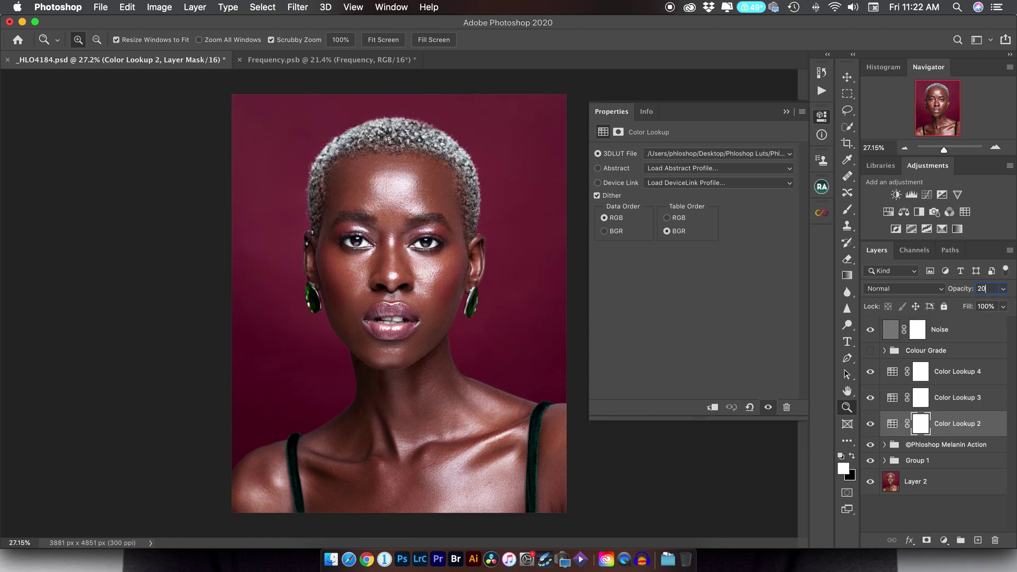
left_click(920, 377)
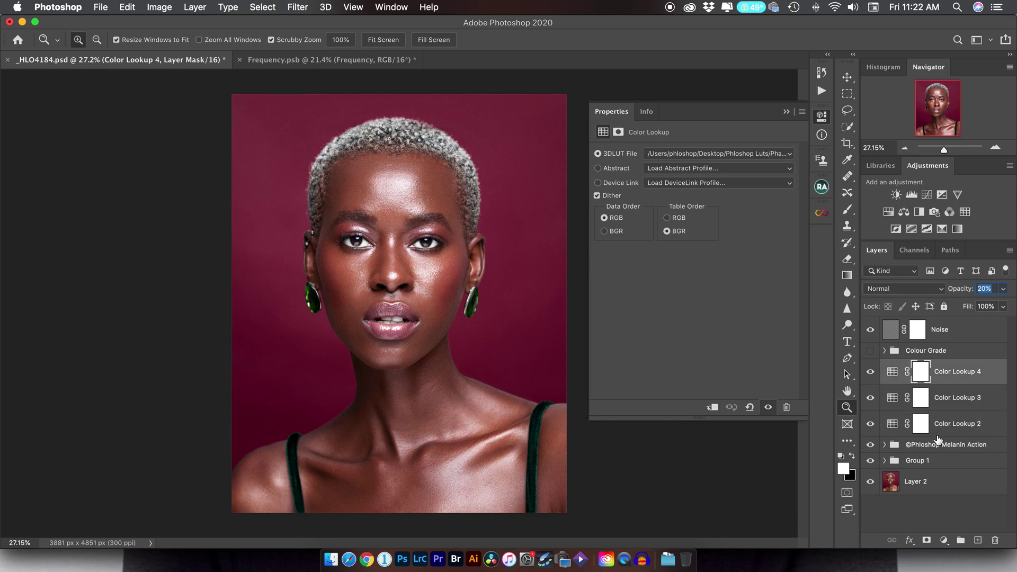
- Group the lookups and Melanin Action into Group 2 with Cmd+G, then expand it
left_click(941, 448, "shift")
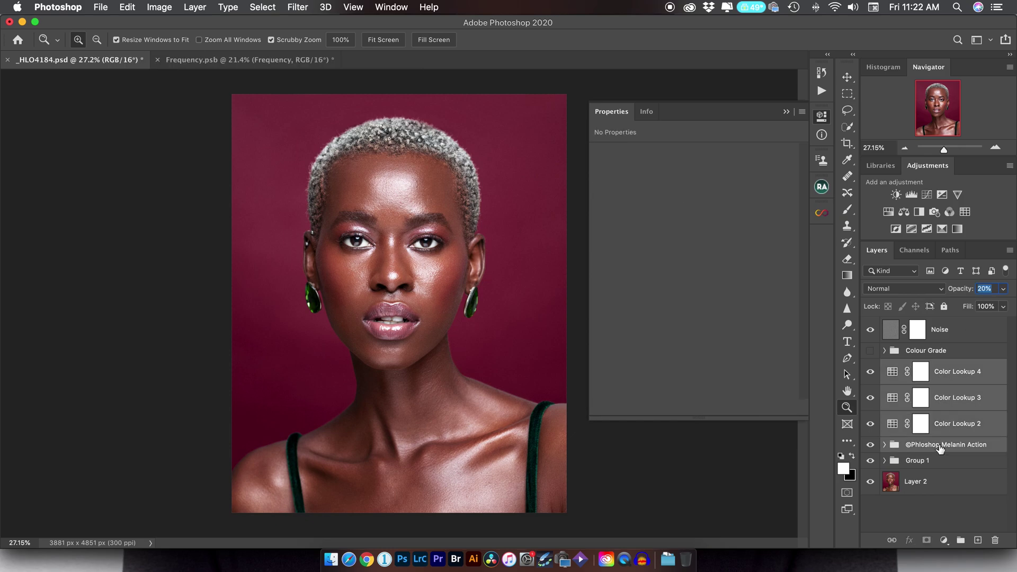
key("super+g")
left_click(870, 366)
left_click(871, 366)
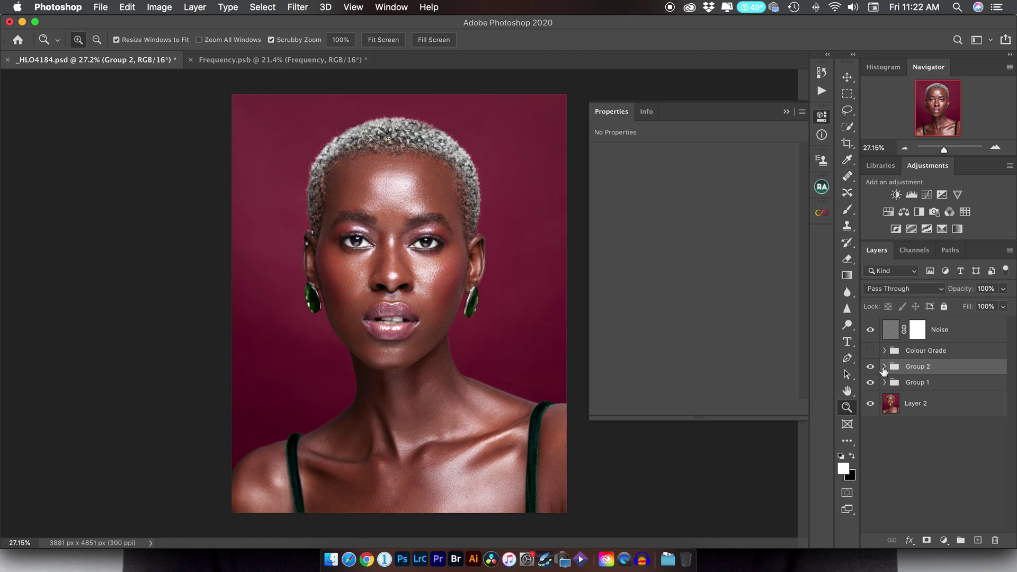
left_click(884, 367)
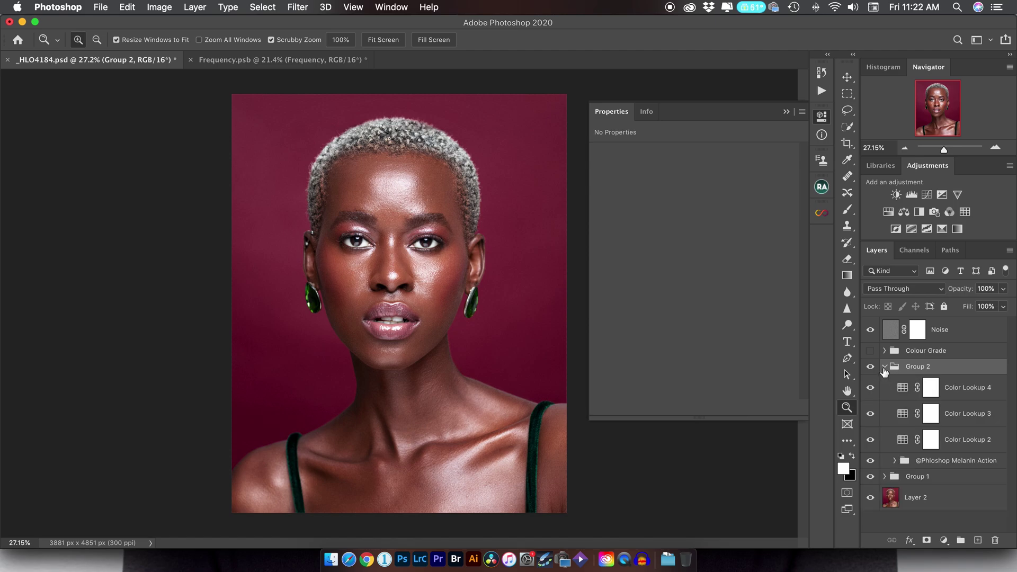
- Raise Color Lookup 4, 3 and 2 to 50% opacity each
left_click(952, 390)
left_click_drag(961, 290, 990, 297)
type("50")
key("Return")
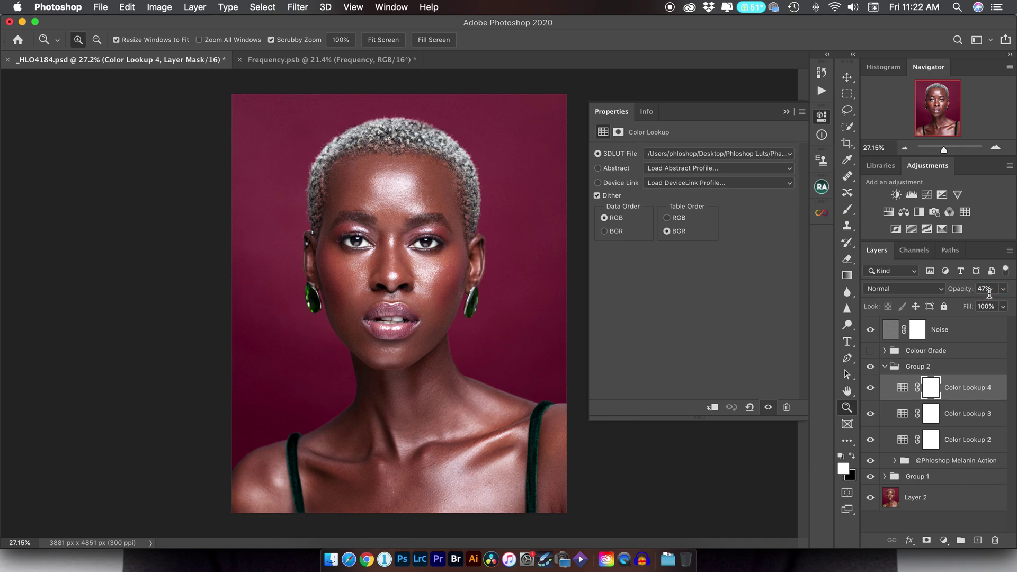
left_click(961, 416)
left_click(983, 289)
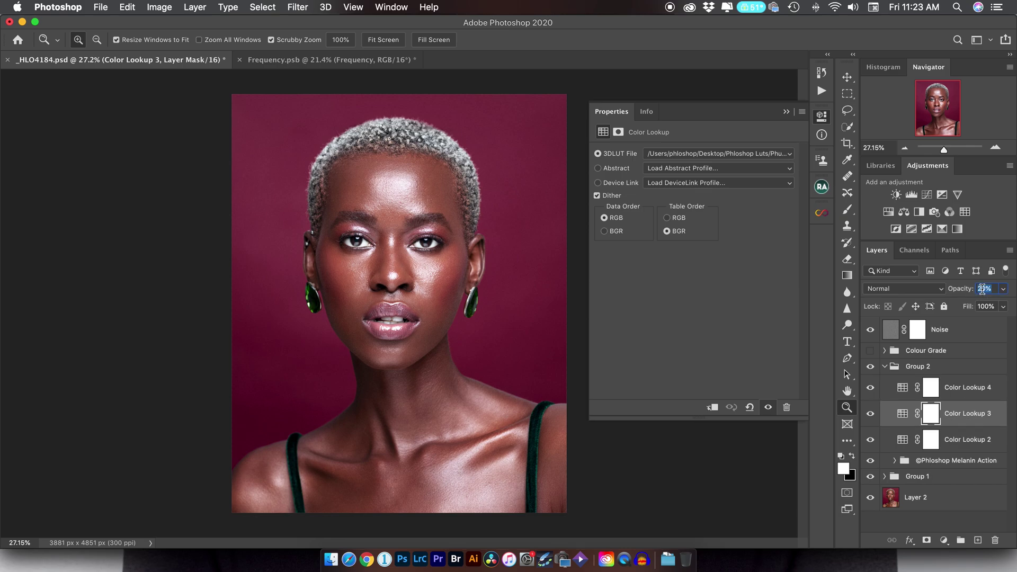
type("50")
key("Return")
left_click(961, 441)
left_click(981, 288)
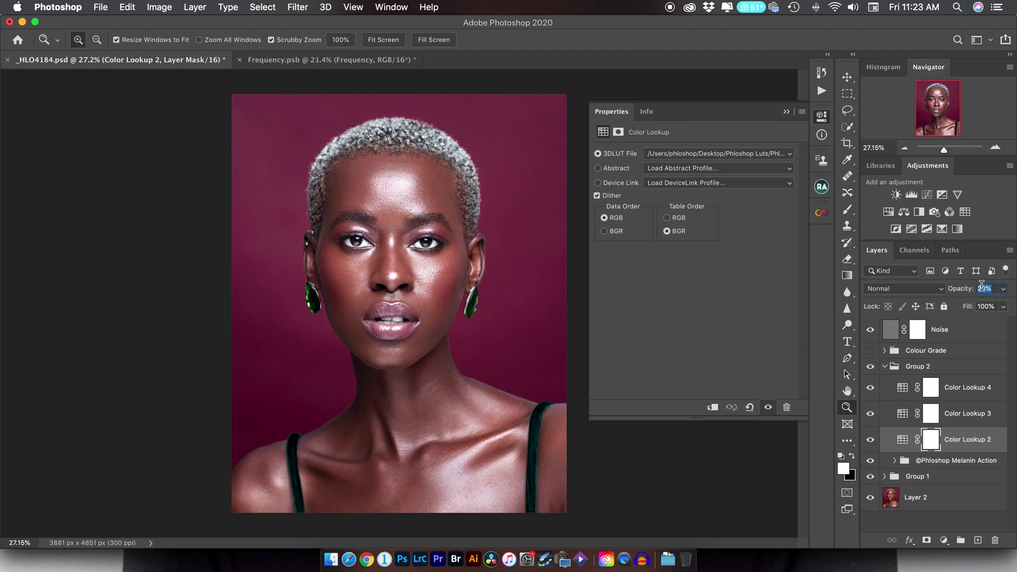
type("50")
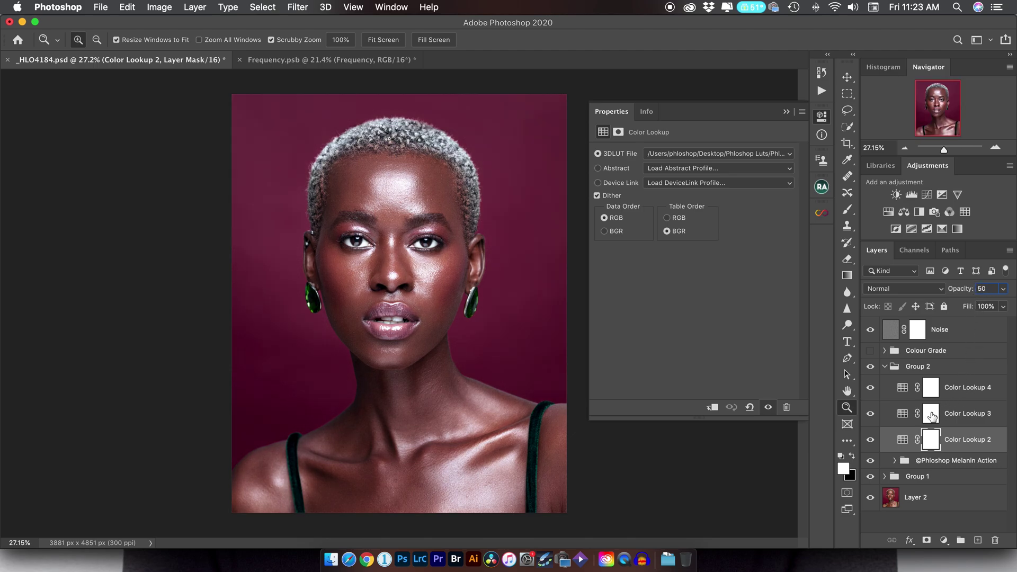
- Collapse Group 2 and switch it off, turning on Colour Grade for comparison
left_click(886, 367)
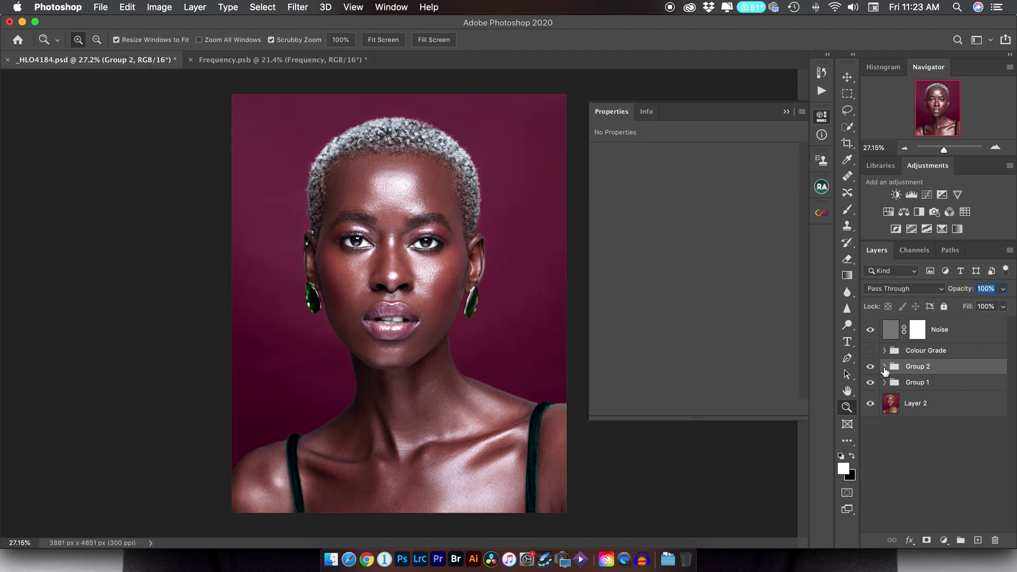
left_click(871, 368)
left_click(870, 368)
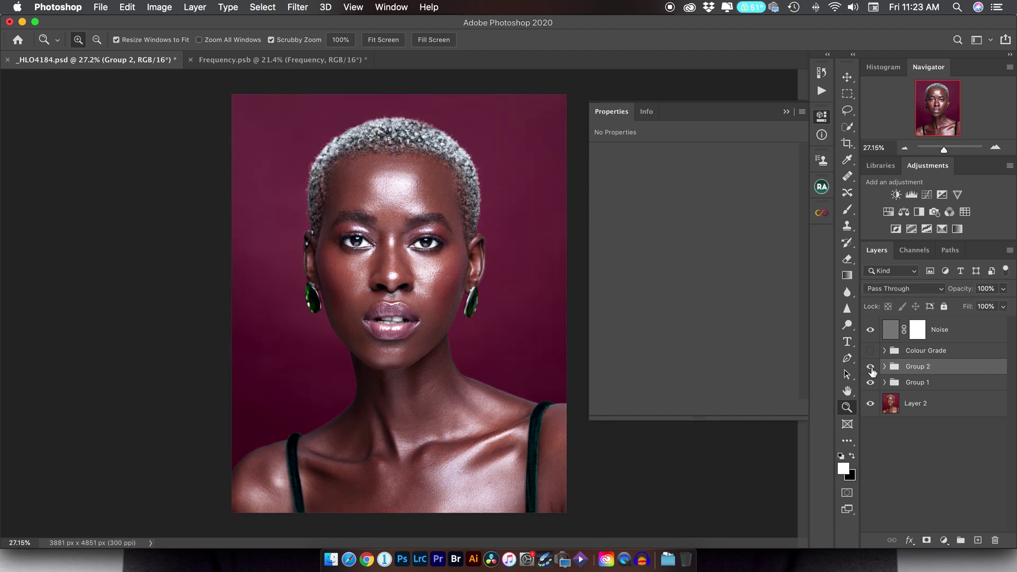
left_click(872, 368)
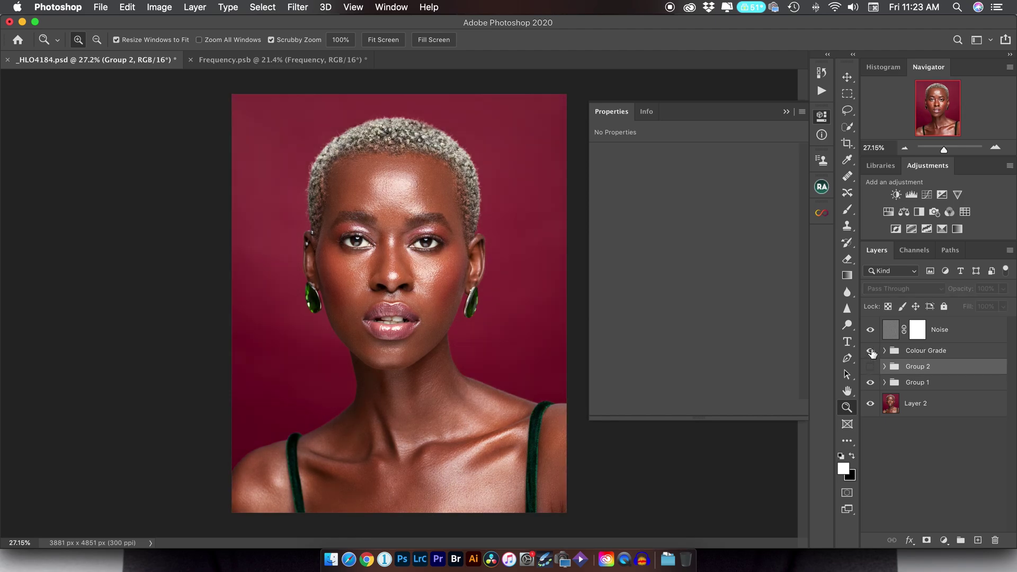
left_click(871, 351)
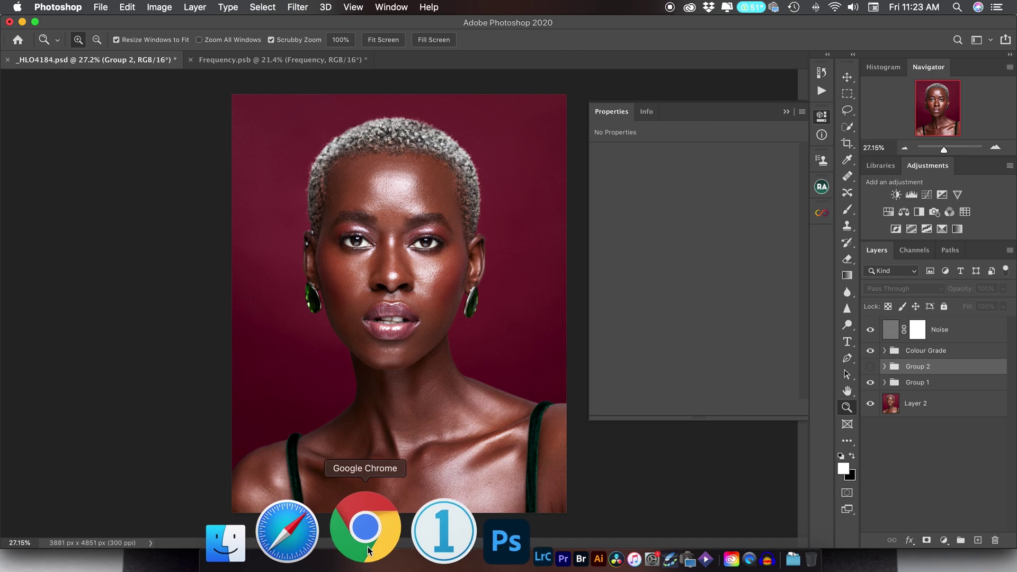
left_click(373, 539)
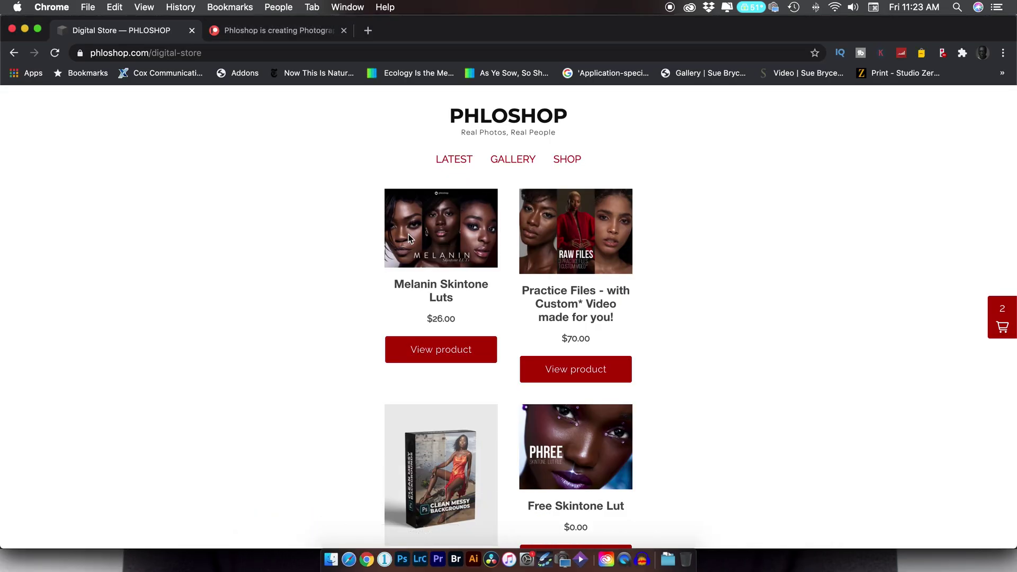
left_click(430, 350)
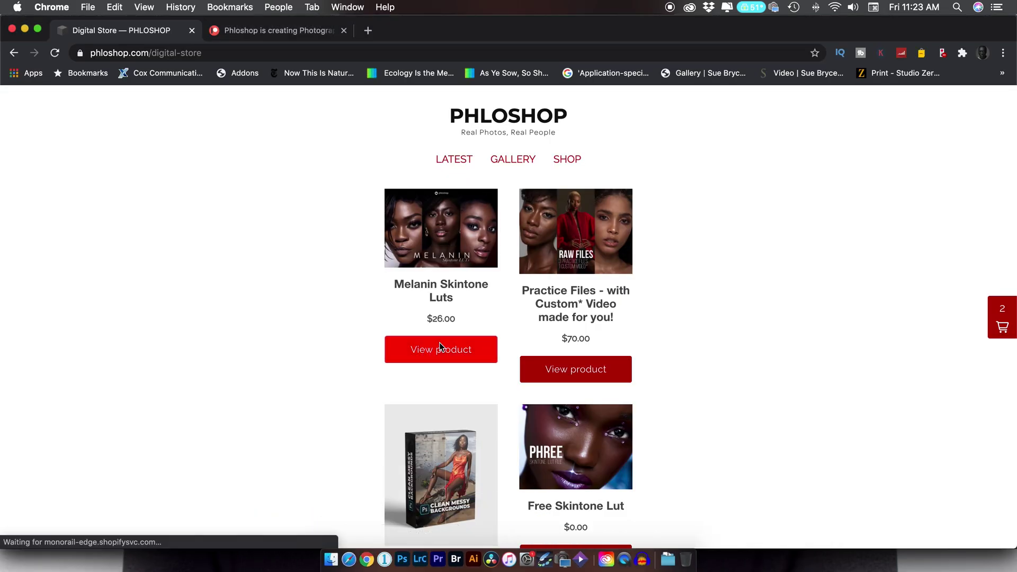
scroll(636, 254, "down", 4)
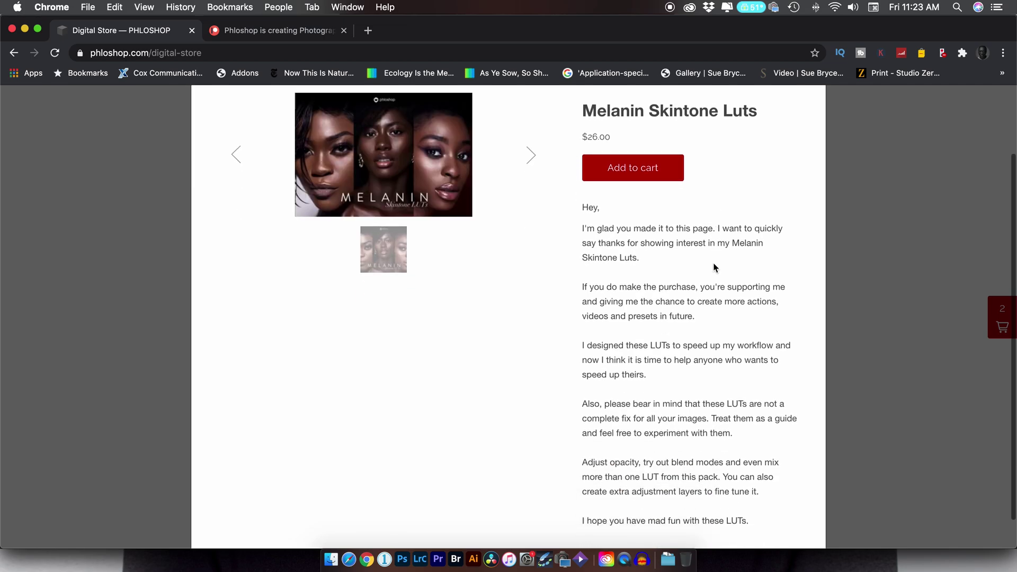
scroll(714, 263, "down", 1)
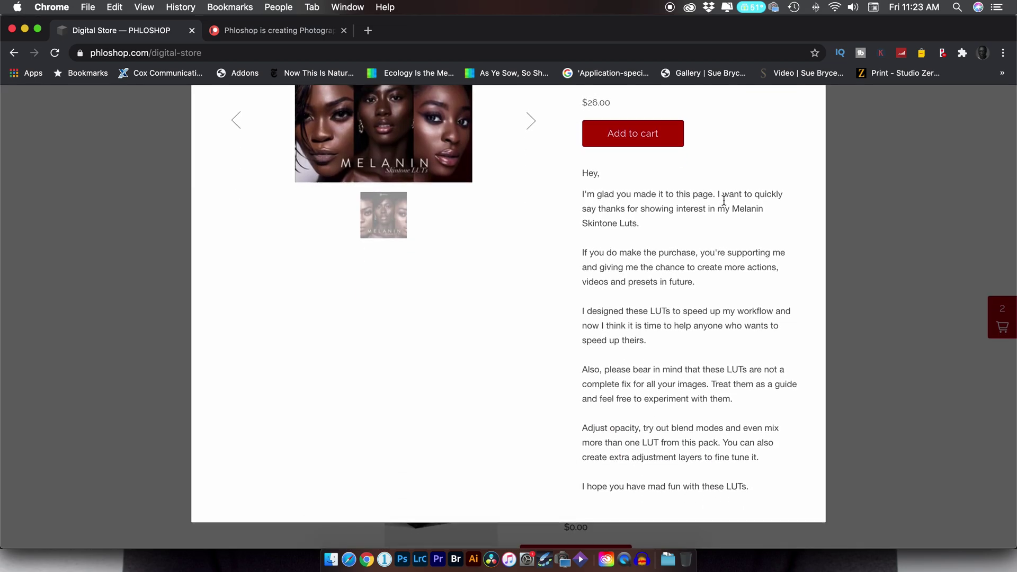
scroll(533, 236, "up", 3)
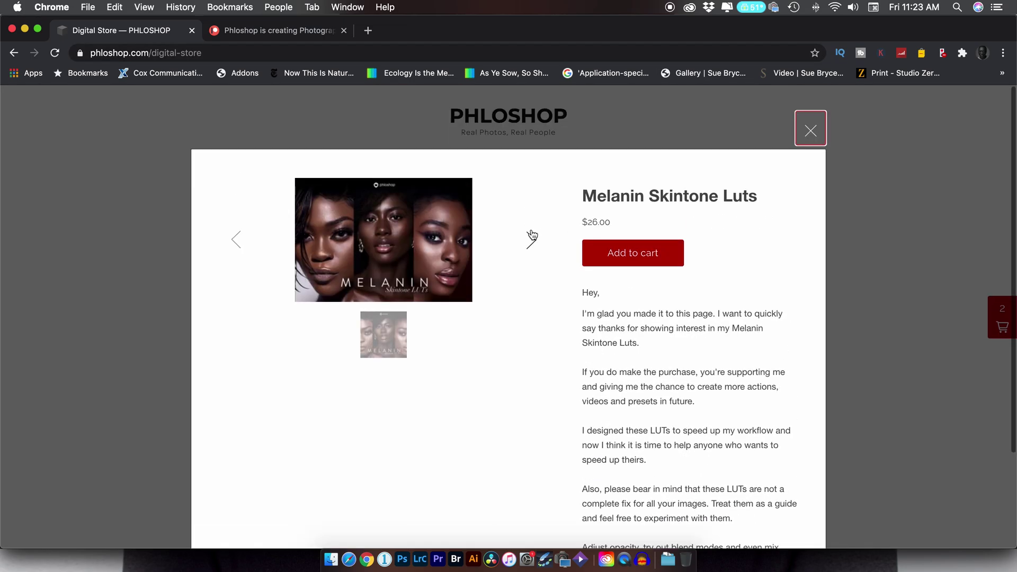
left_click(809, 129)
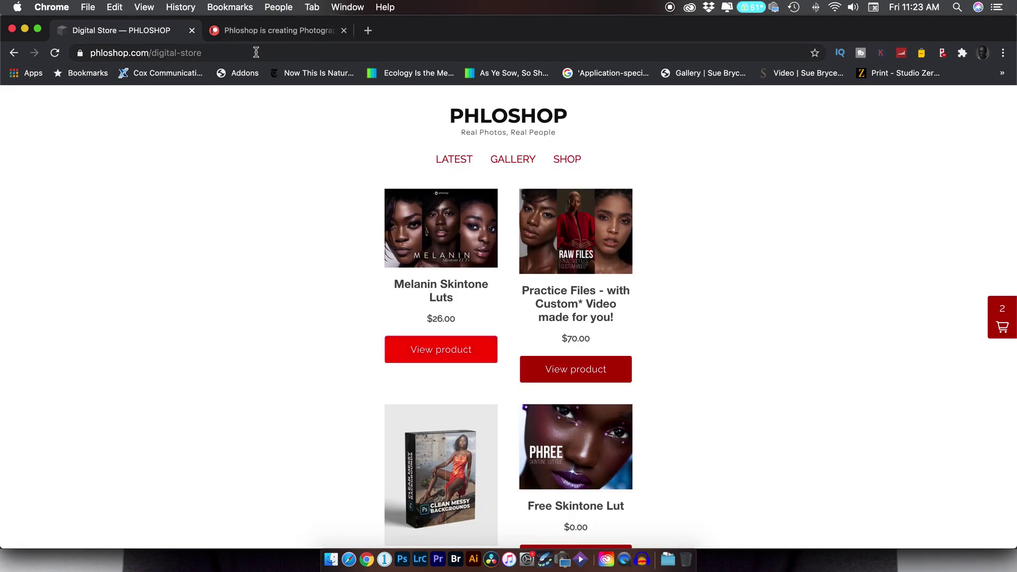
left_click(252, 32)
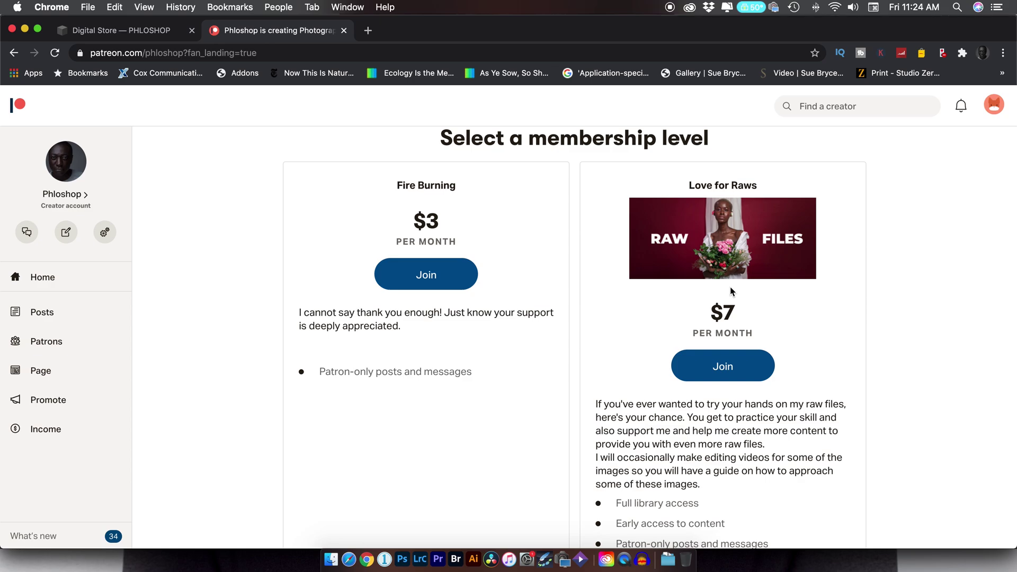
left_click(151, 33)
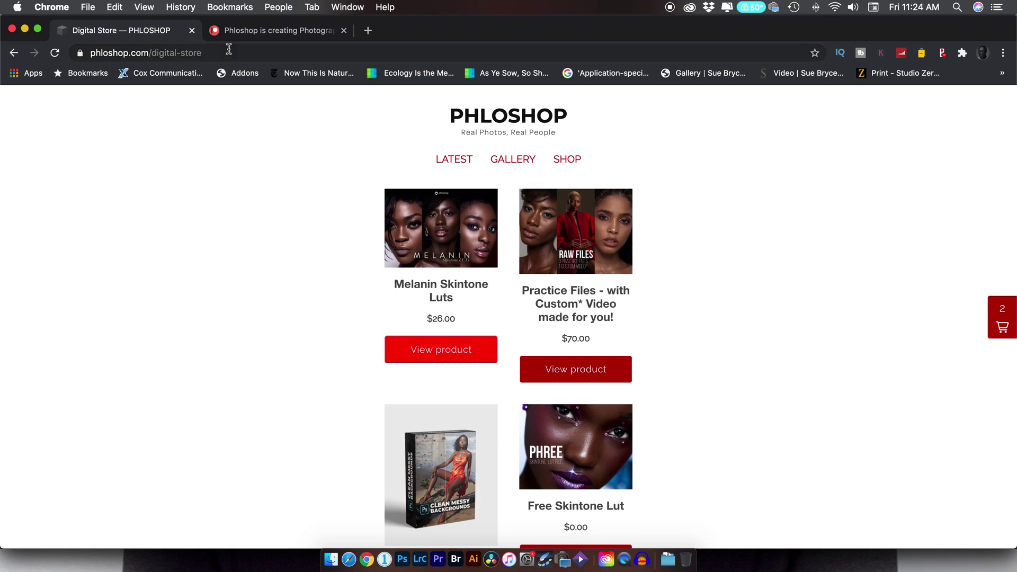
key("super+Tab")
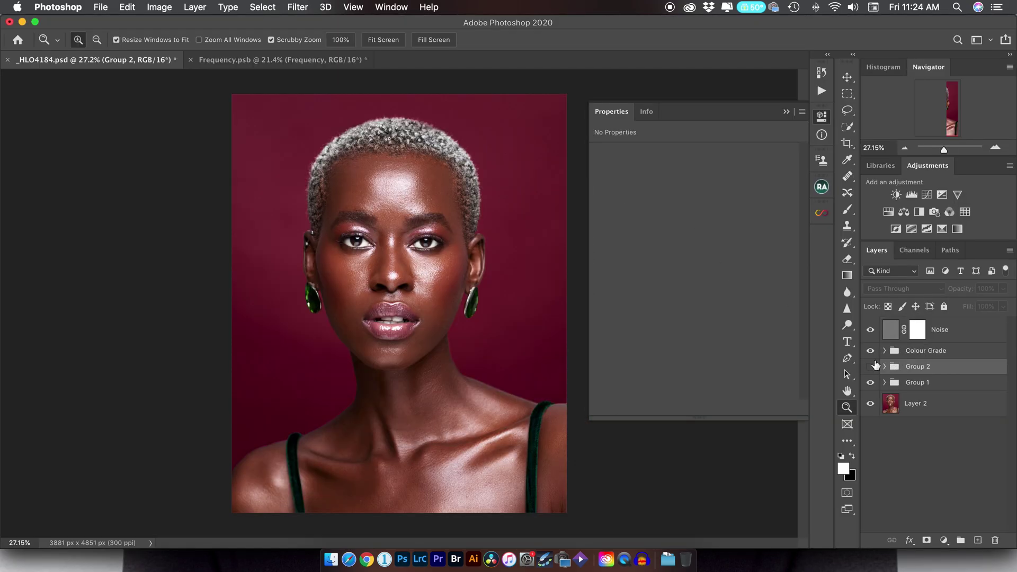
left_click(871, 366)
left_click(871, 351)
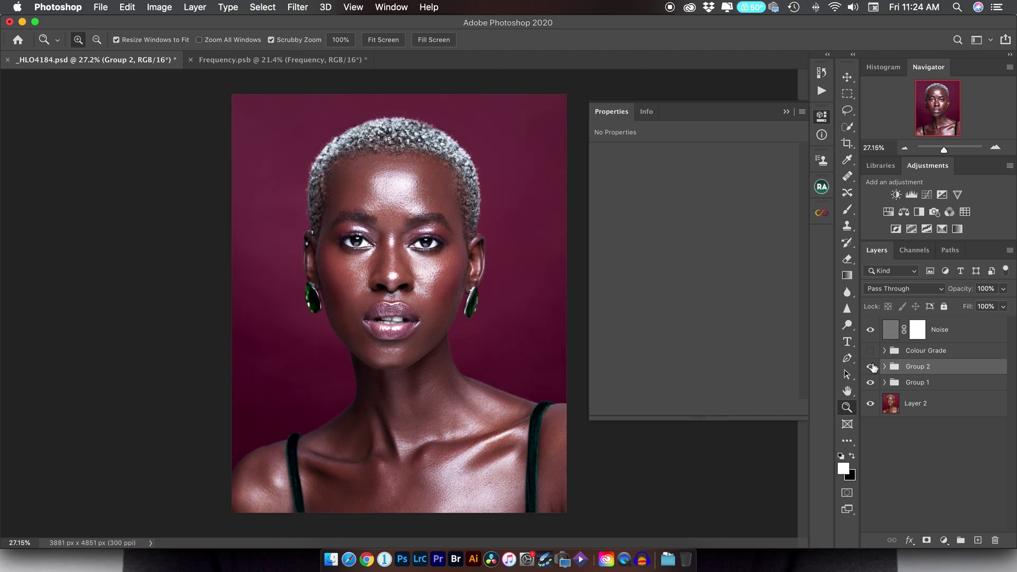
left_click(870, 366)
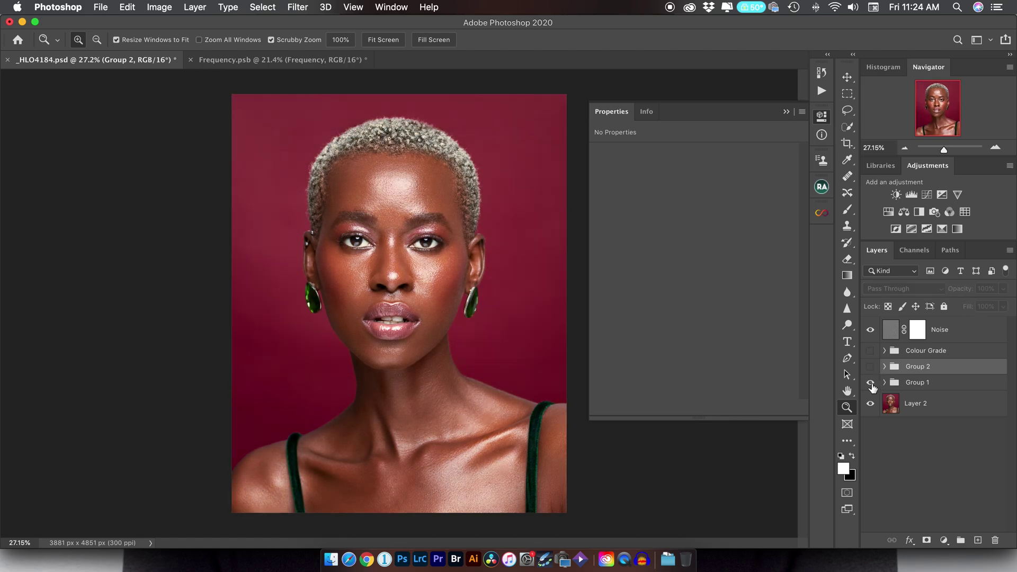
left_click(871, 382)
left_click(871, 383)
left_click(870, 366)
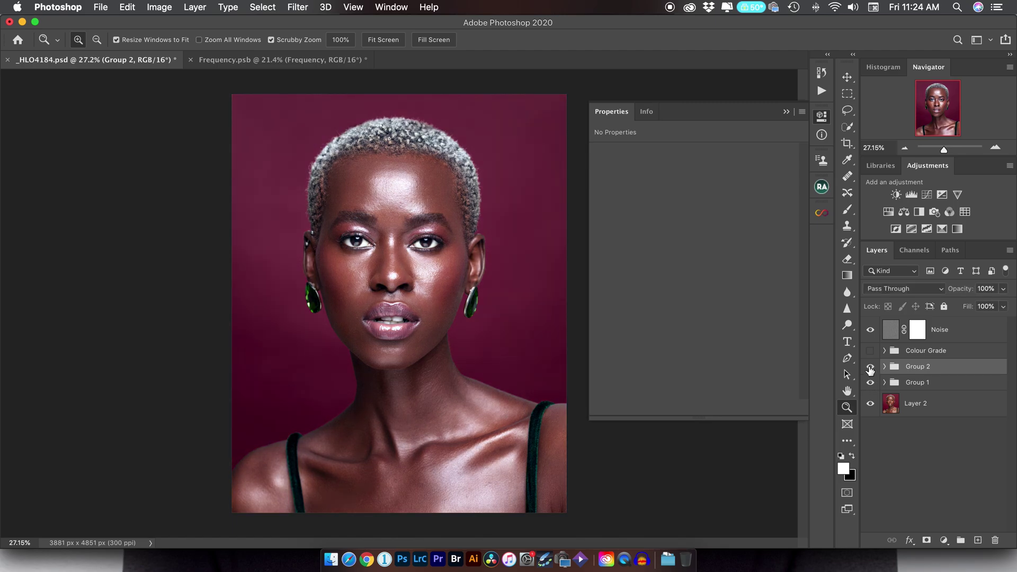
left_click(870, 367)
left_click(871, 351)
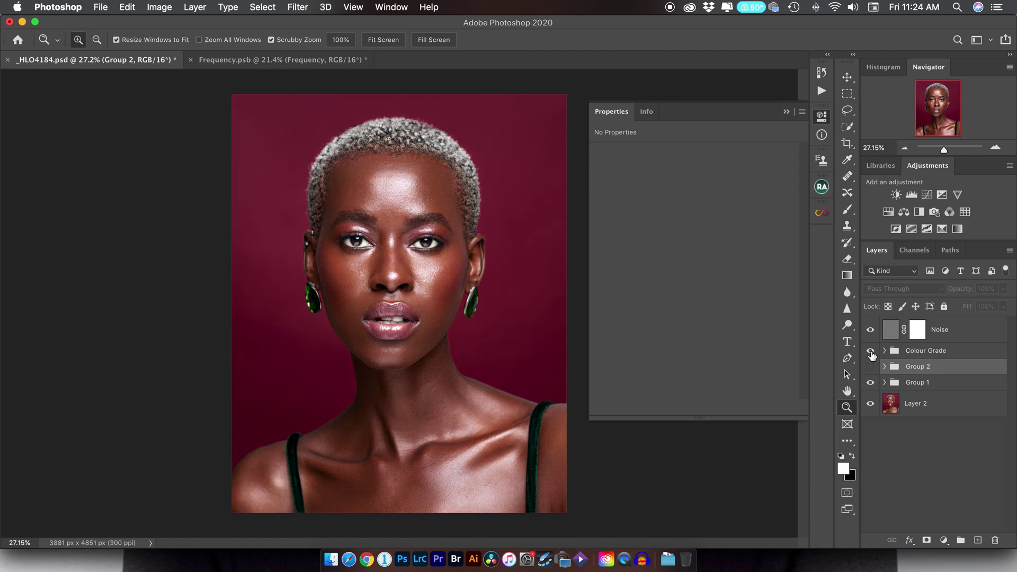